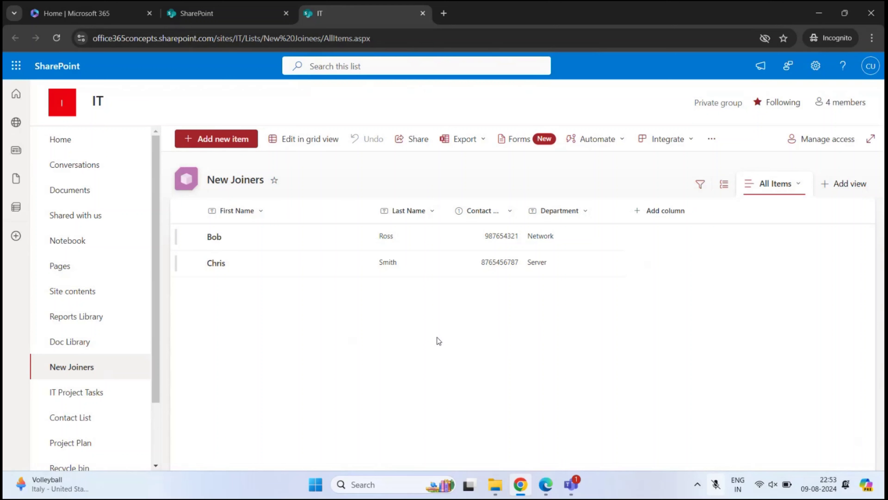
- From the New Joiners list's Integrate menu, open Power Automate's See your flows
{"action": "left_click", "coordinate": [663, 140]}
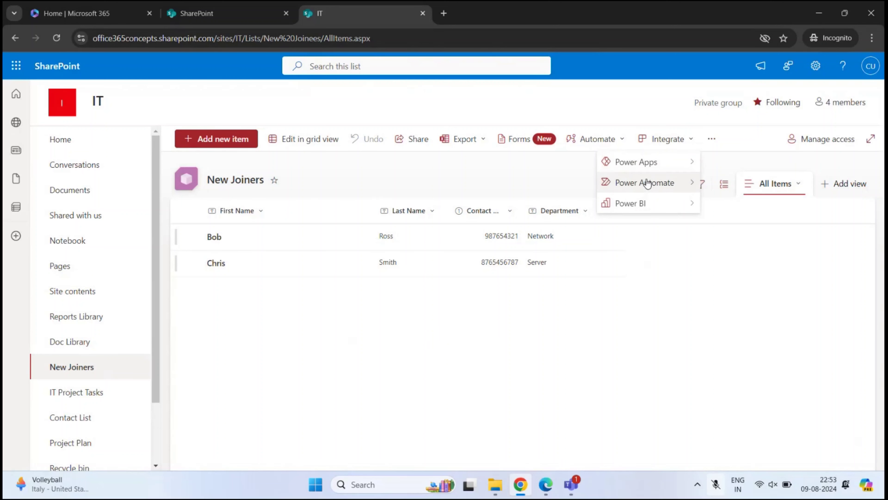
{"action": "mouse_move", "coordinate": [647, 183]}
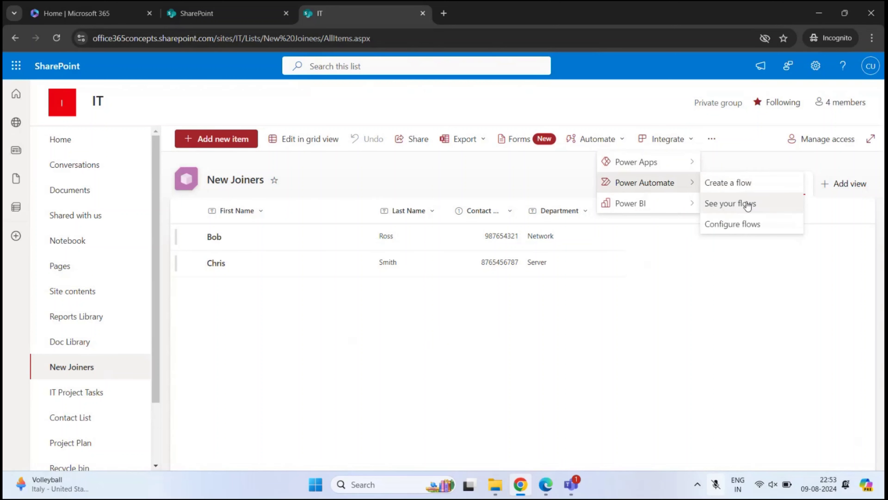
{"action": "left_click", "coordinate": [774, 207]}
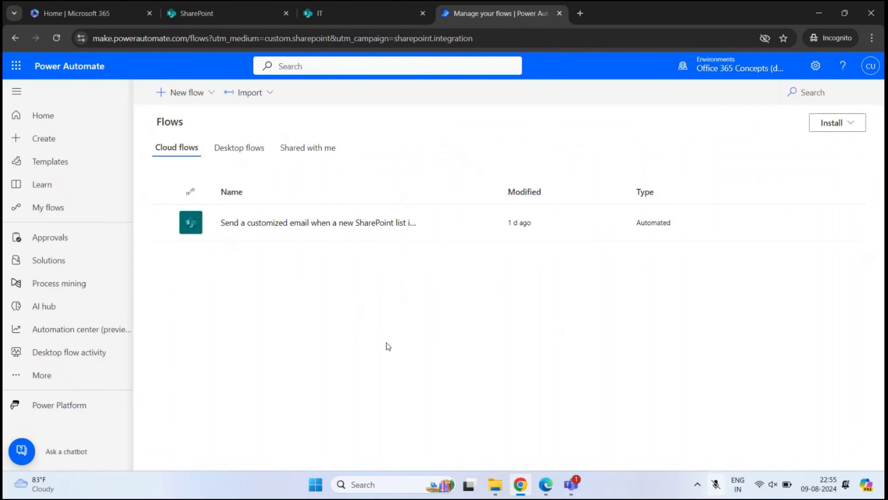
- Return to the Manage your flows page and open the New flow dropdown
{"action": "left_click", "coordinate": [339, 15]}
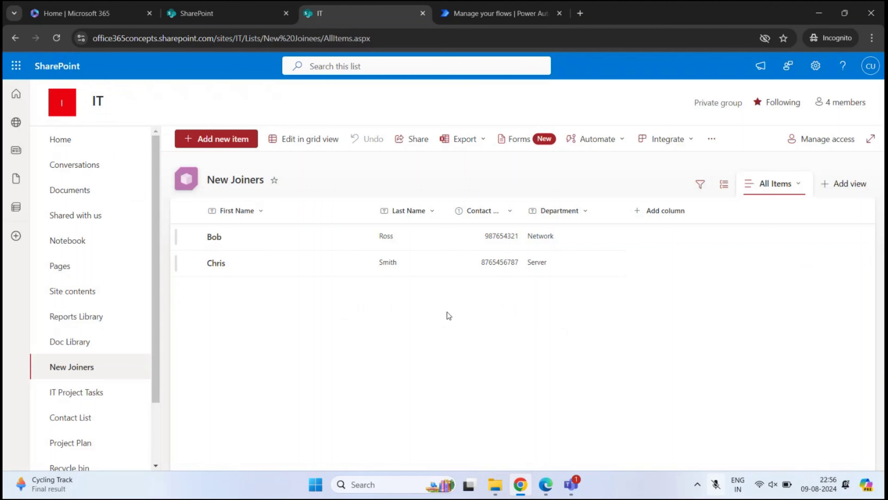
{"action": "left_click", "coordinate": [537, 16]}
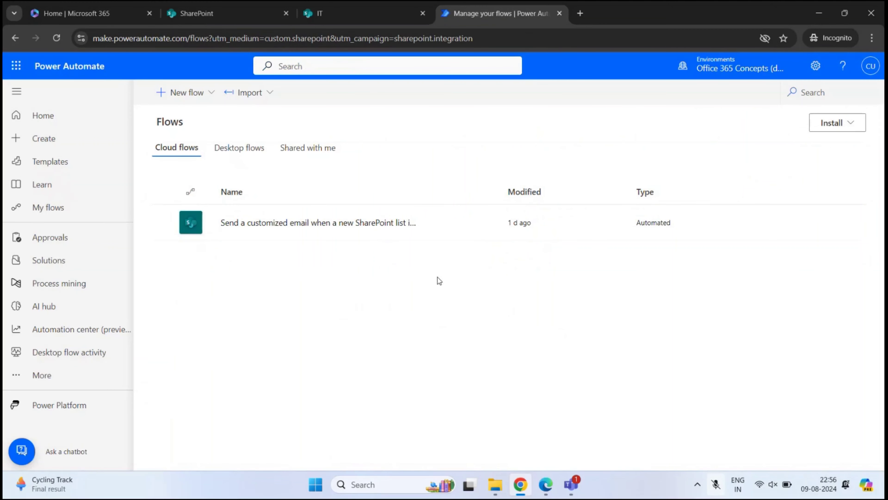
{"action": "left_click", "coordinate": [184, 93]}
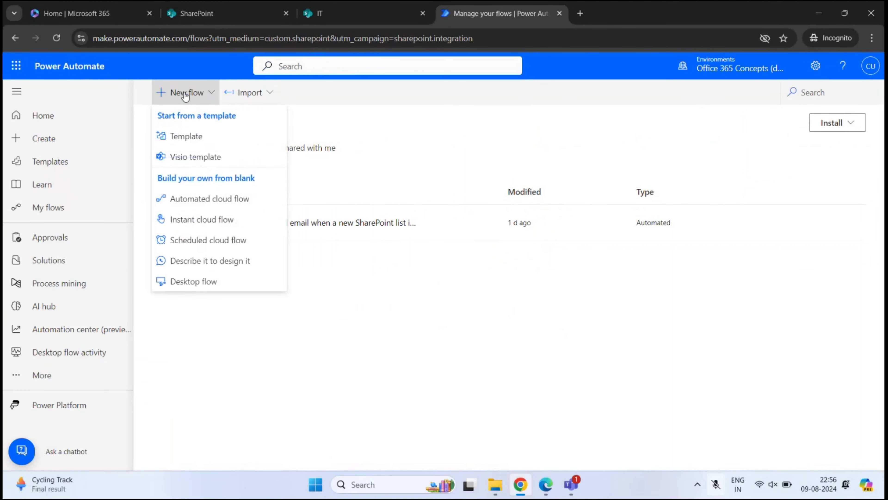
- Start an automated cloud flow named 'Custom flow'
{"action": "left_click", "coordinate": [255, 197]}
{"action": "left_click", "coordinate": [488, 157]}
{"action": "type", "text": "Custom flow"}
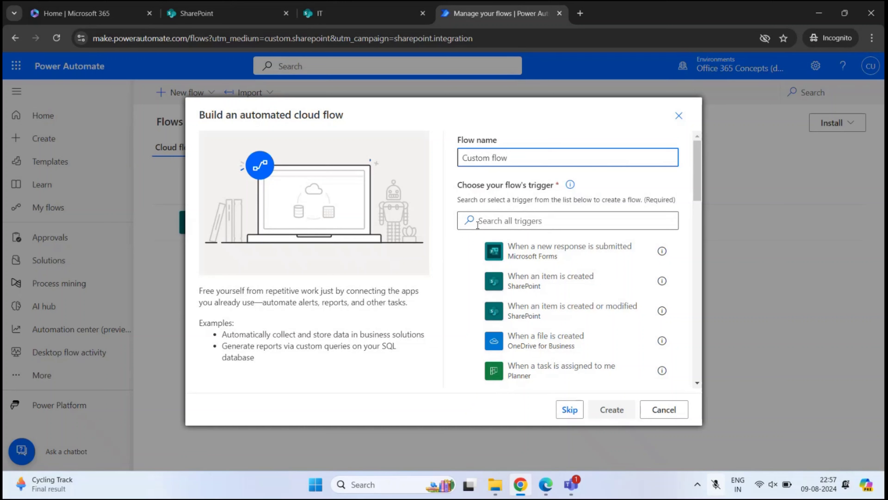
- Search triggers for 'sharepoint' and select 'When an item is created'
{"action": "left_click", "coordinate": [493, 221]}
{"action": "type", "text": "sharepoint"}
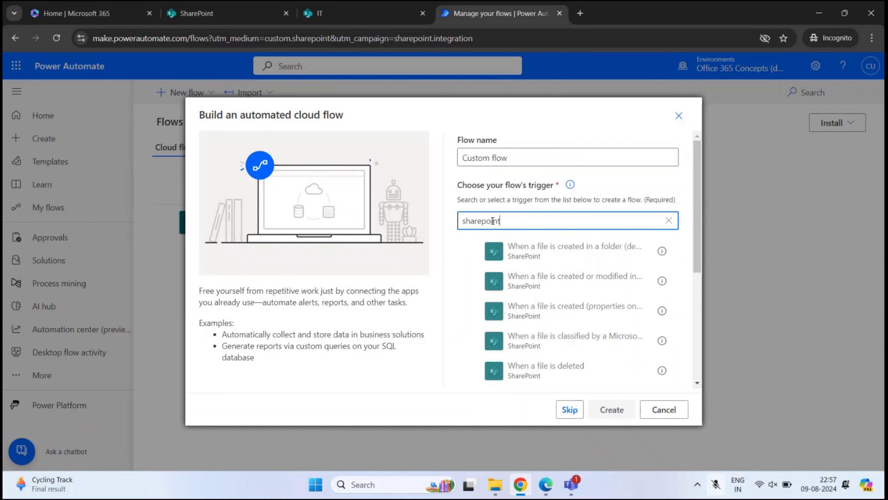
{"action": "scroll", "coordinate": [560, 278], "scroll_direction": "down", "scroll_amount": 1}
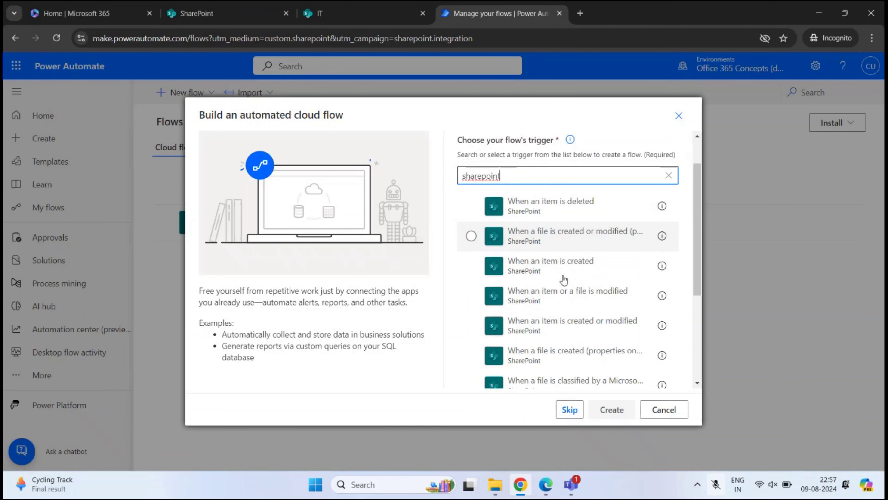
{"action": "scroll", "coordinate": [563, 280], "scroll_direction": "down", "scroll_amount": 4}
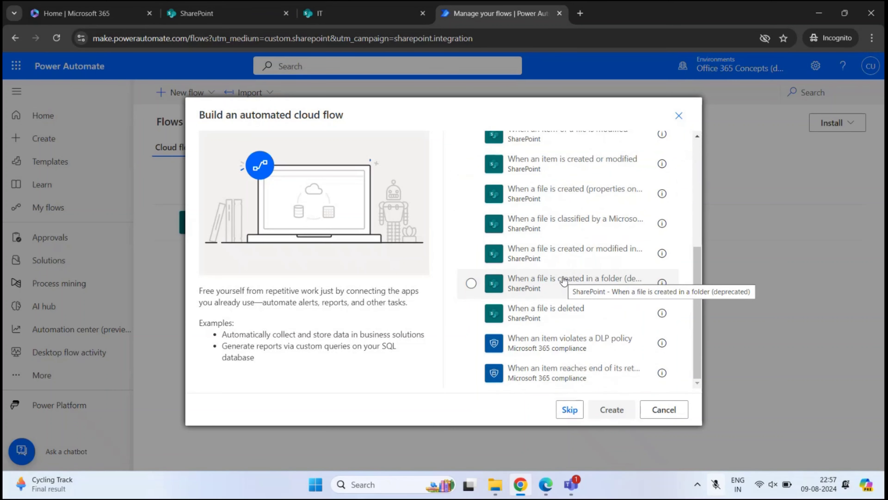
{"action": "scroll", "coordinate": [563, 280], "scroll_direction": "up", "scroll_amount": 3}
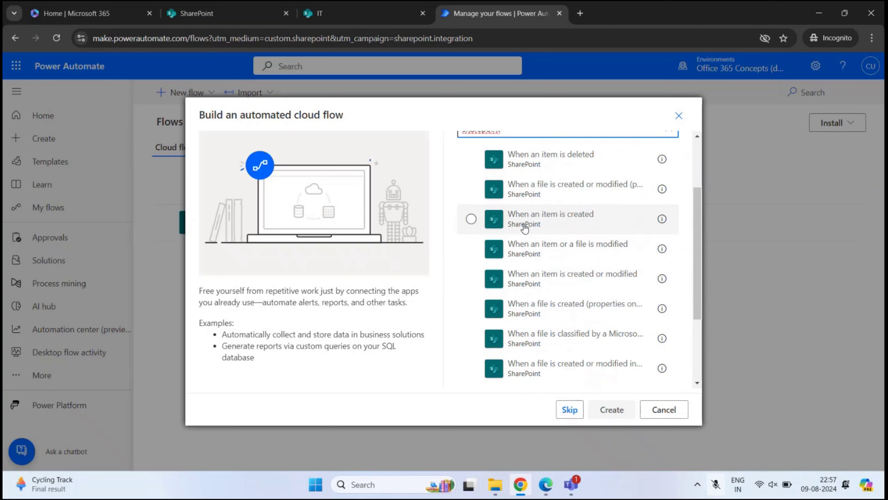
{"action": "left_click", "coordinate": [565, 224]}
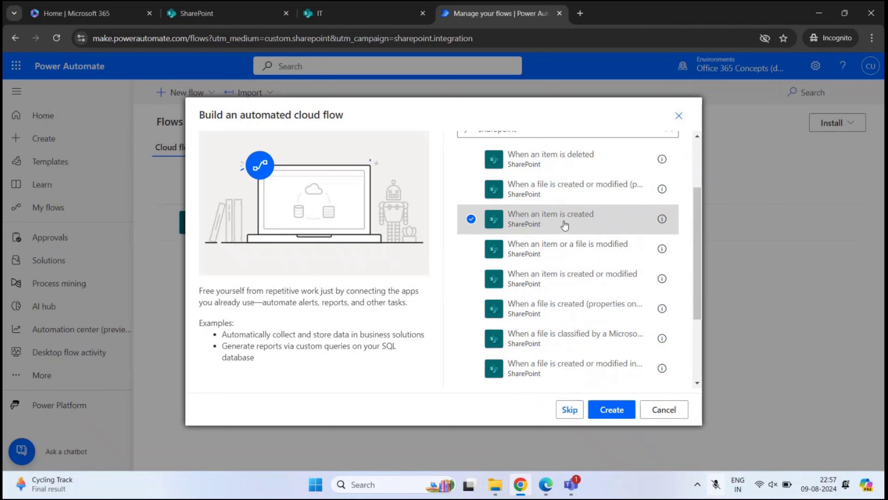
- Create the flow and set the trigger's Site Address to the IT site
{"action": "left_click", "coordinate": [610, 412]}
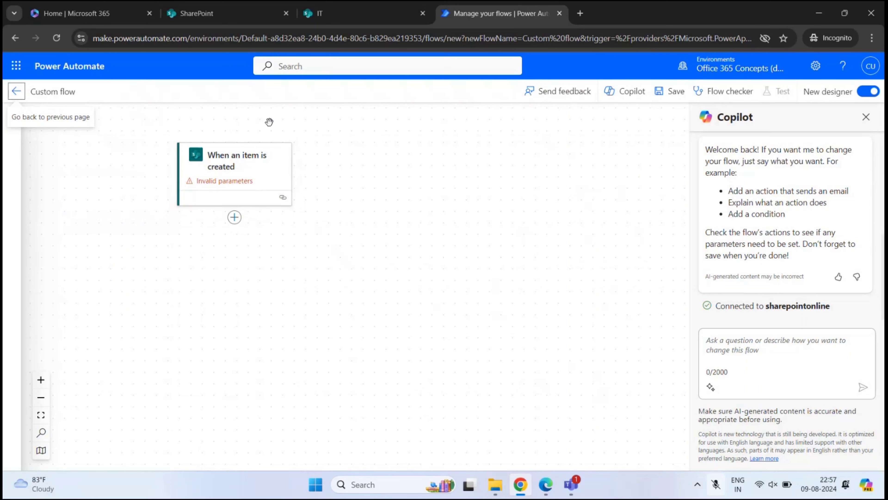
{"action": "left_click", "coordinate": [240, 166]}
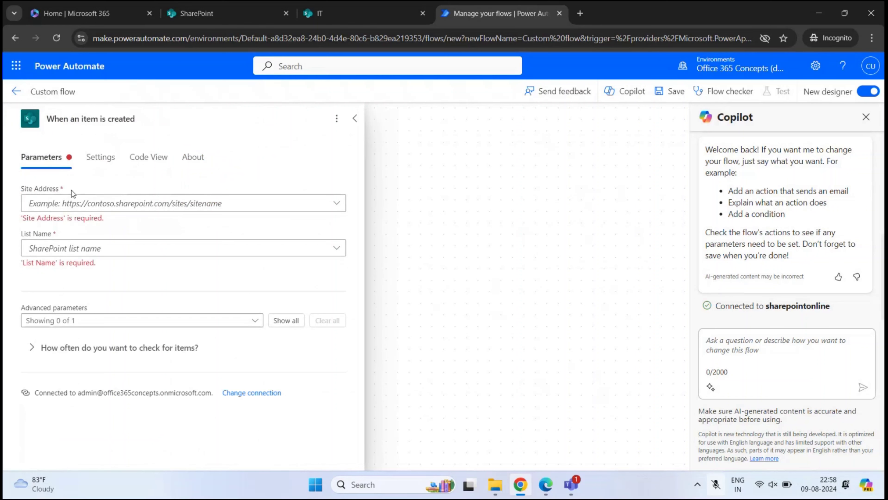
{"action": "left_click", "coordinate": [304, 204]}
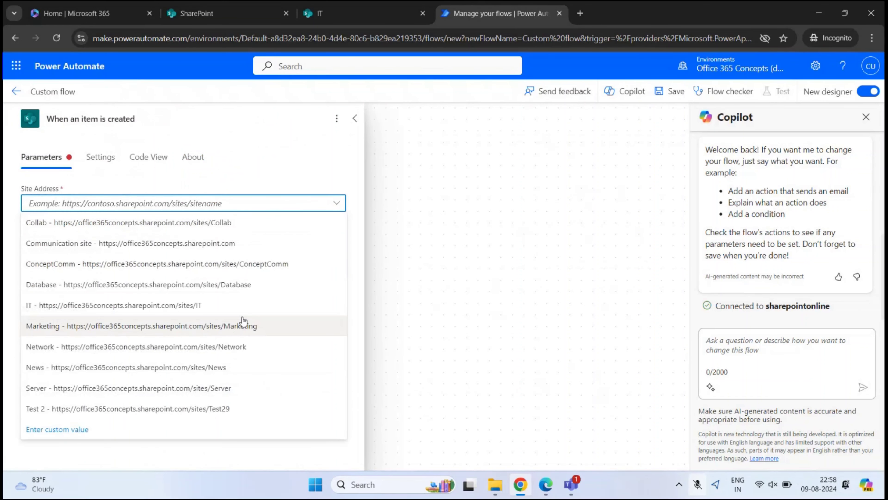
{"action": "left_click", "coordinate": [350, 13]}
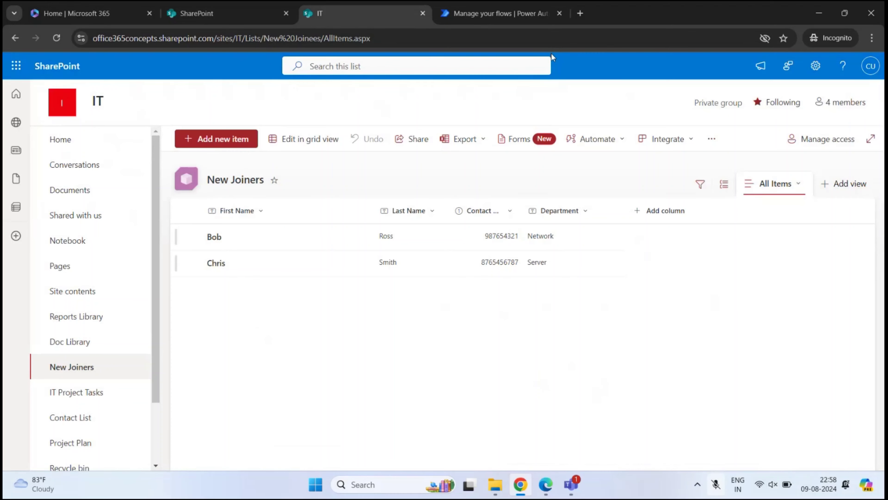
{"action": "left_click", "coordinate": [546, 14]}
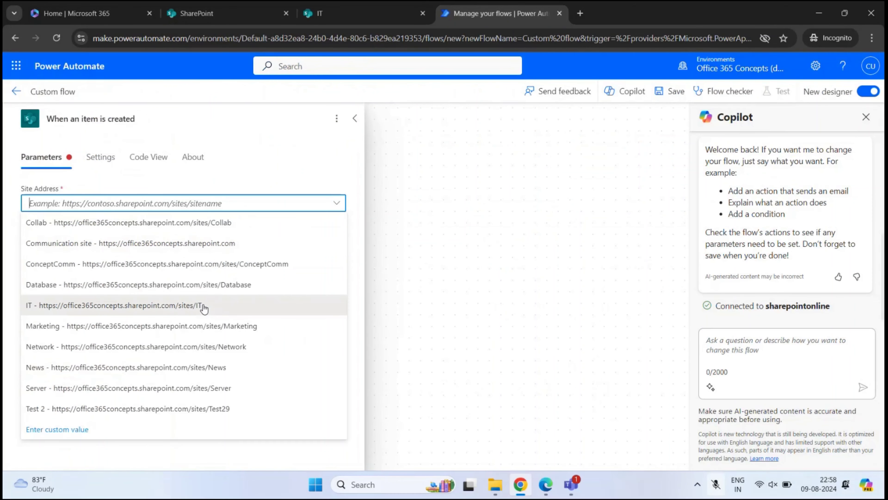
{"action": "left_click", "coordinate": [203, 307]}
- Set the trigger's List Name to New Joiners and collapse the trigger panel
{"action": "left_click", "coordinate": [240, 241]}
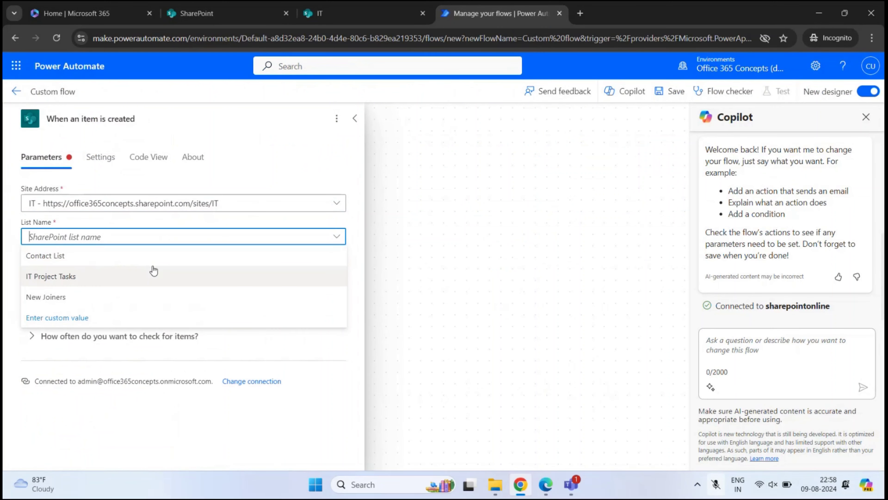
{"action": "left_click", "coordinate": [319, 17]}
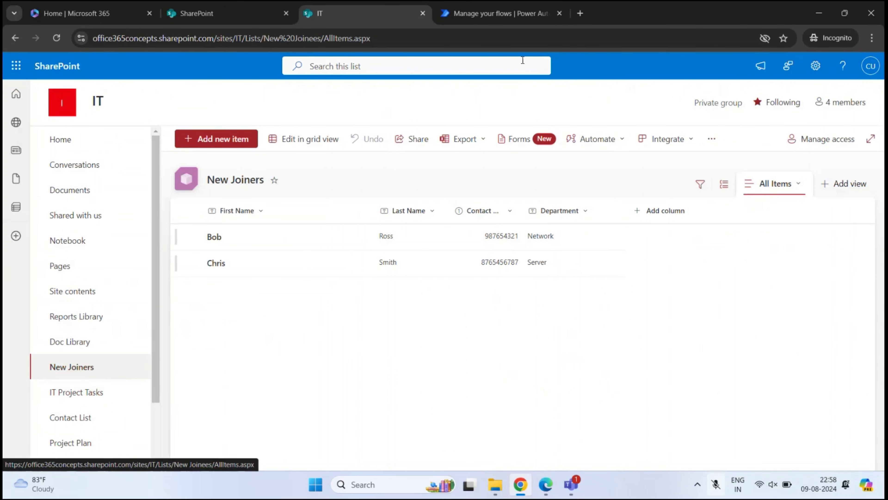
{"action": "left_click", "coordinate": [500, 13]}
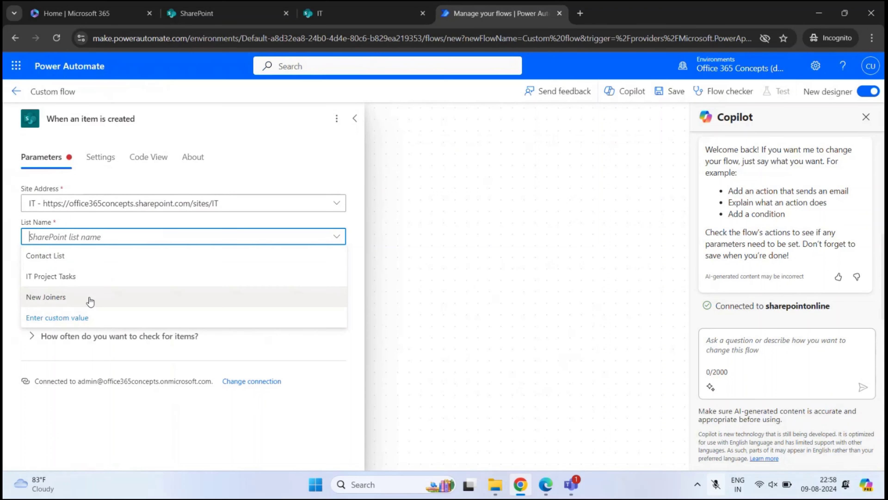
{"action": "left_click", "coordinate": [90, 298]}
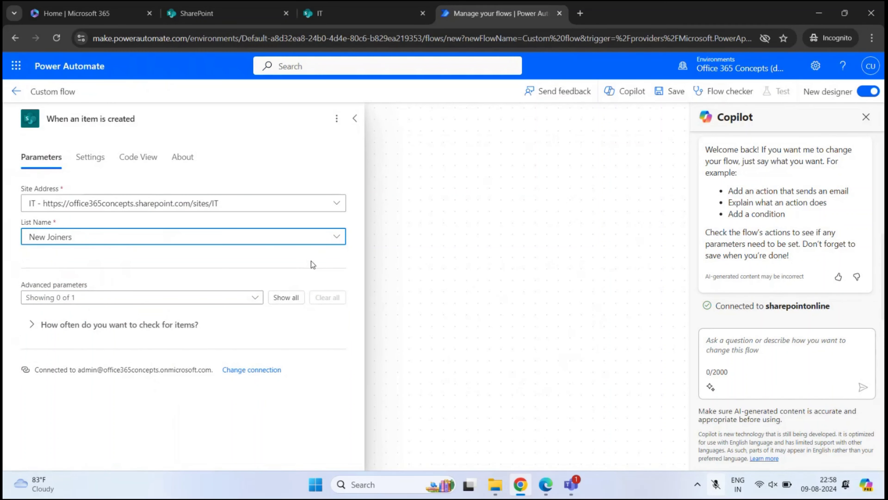
{"action": "left_click", "coordinate": [468, 264]}
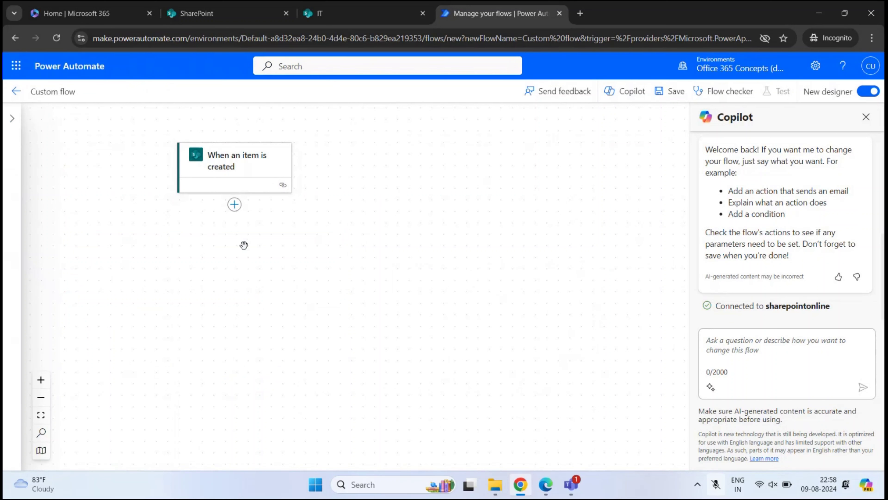
- Add the Office 365 Outlook 'Send an email (V2)' action below the trigger
{"action": "left_click", "coordinate": [235, 205]}
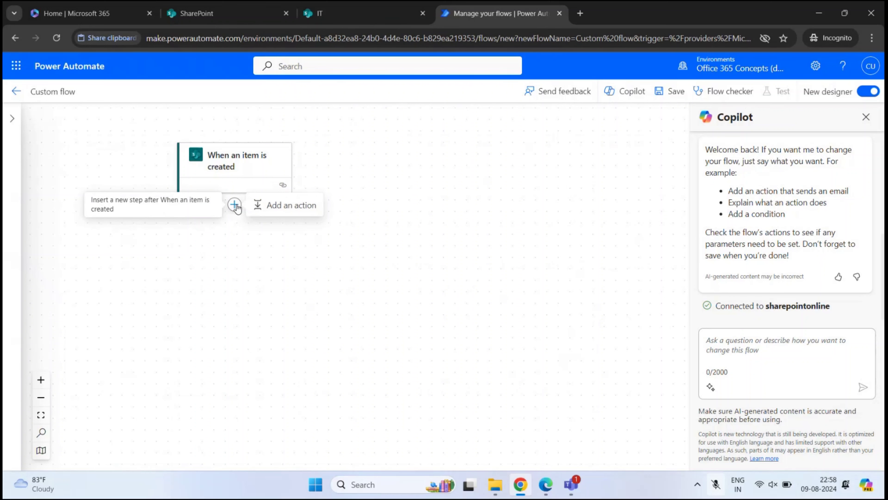
{"action": "left_click", "coordinate": [188, 144]}
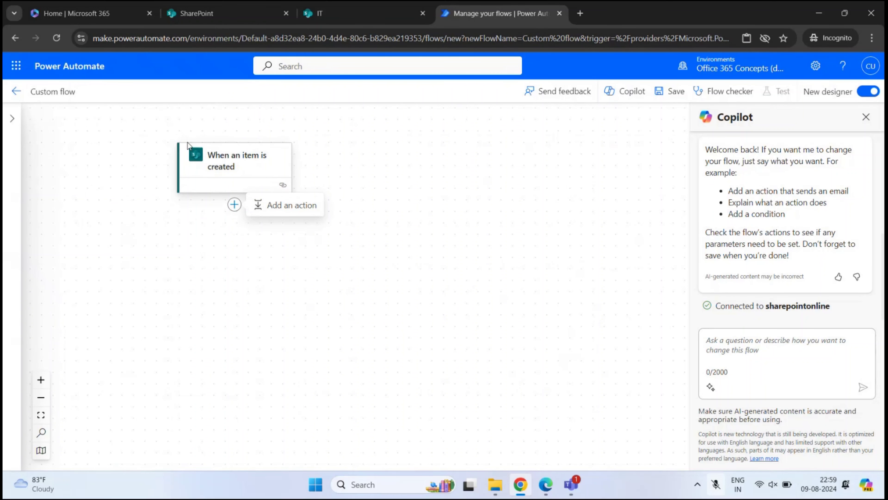
{"action": "left_click", "coordinate": [292, 205]}
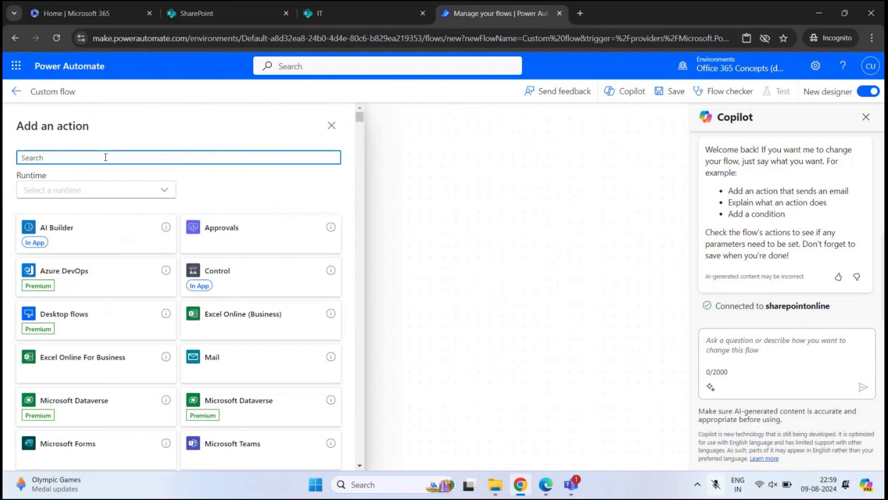
{"action": "type", "text": "outlook"}
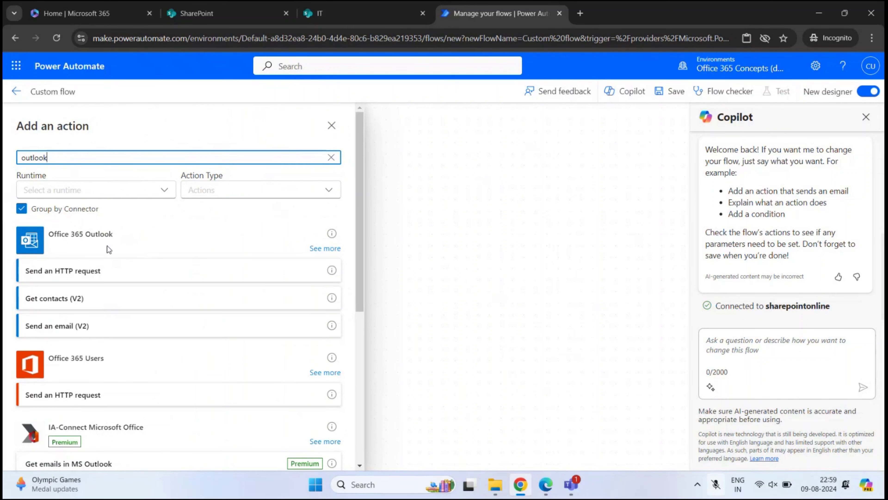
{"action": "left_click", "coordinate": [319, 247]}
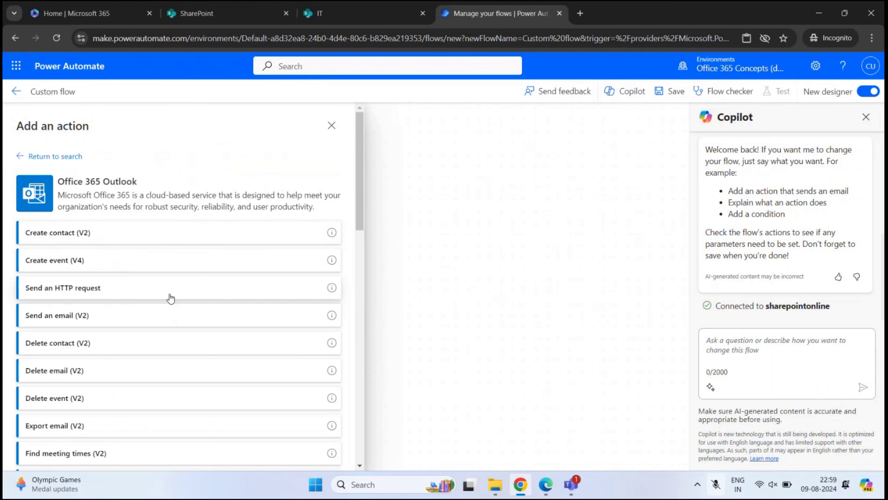
{"action": "scroll", "coordinate": [170, 299], "scroll_direction": "down", "scroll_amount": 2}
{"action": "scroll", "coordinate": [173, 318], "scroll_direction": "down", "scroll_amount": 5}
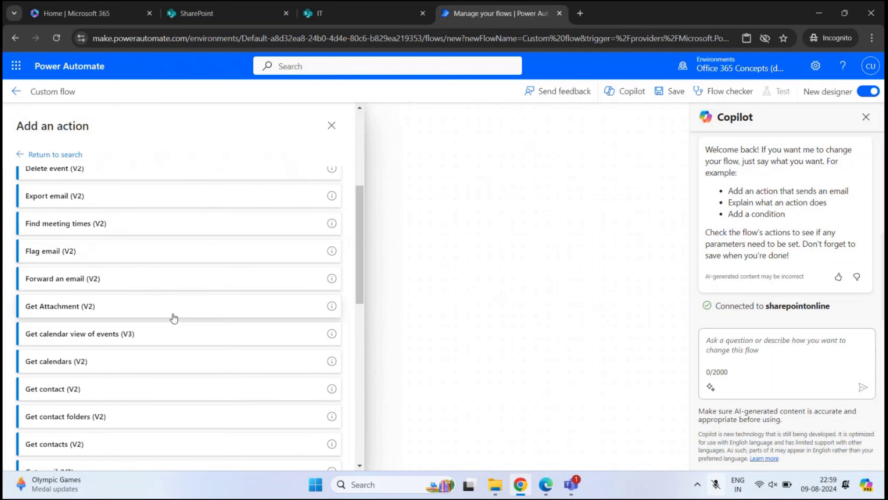
{"action": "scroll", "coordinate": [174, 314], "scroll_direction": "down", "scroll_amount": 6}
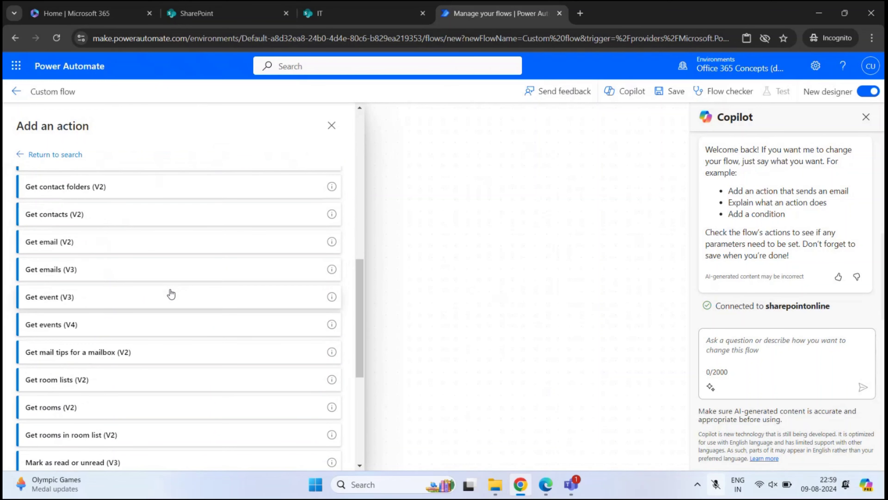
{"action": "scroll", "coordinate": [161, 302], "scroll_direction": "up", "scroll_amount": 13}
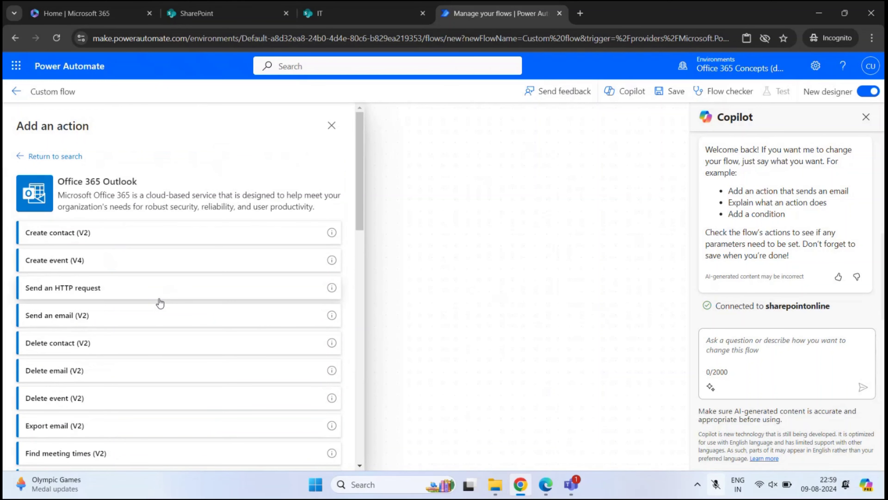
{"action": "scroll", "coordinate": [159, 303], "scroll_direction": "down", "scroll_amount": 2}
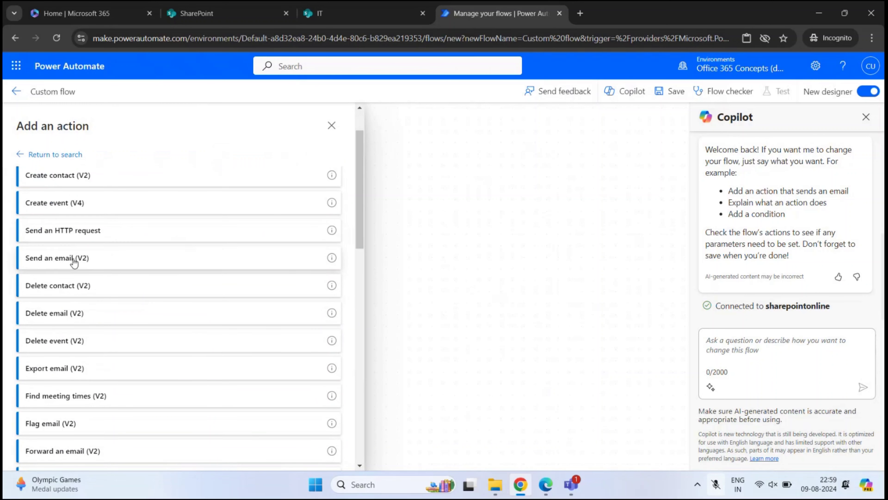
{"action": "left_click", "coordinate": [100, 259]}
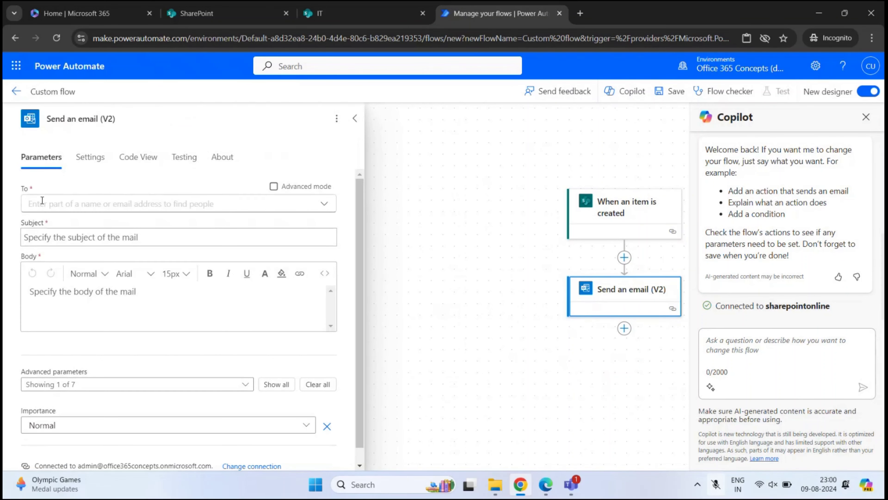
- Address the email to the colleague found by name, with subject 'We have a new employee joined'
{"action": "left_click", "coordinate": [54, 203]}
{"action": "type", "text": "bob ross"}
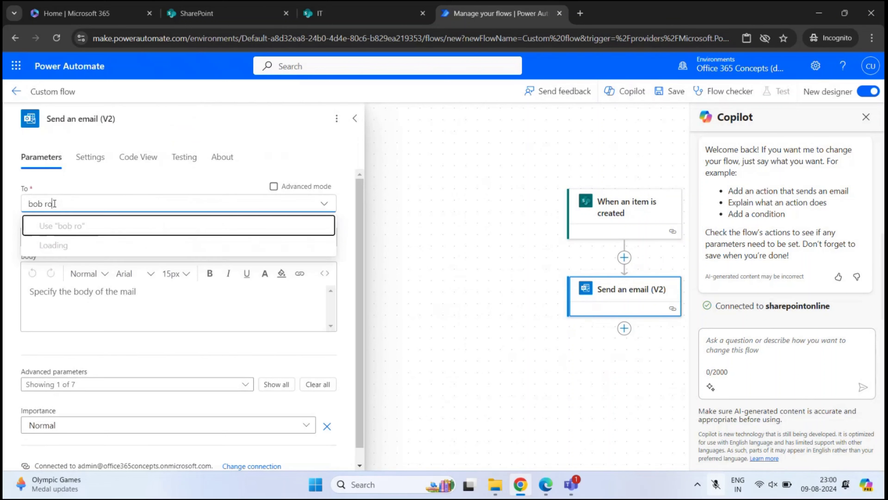
{"action": "left_click", "coordinate": [77, 245]}
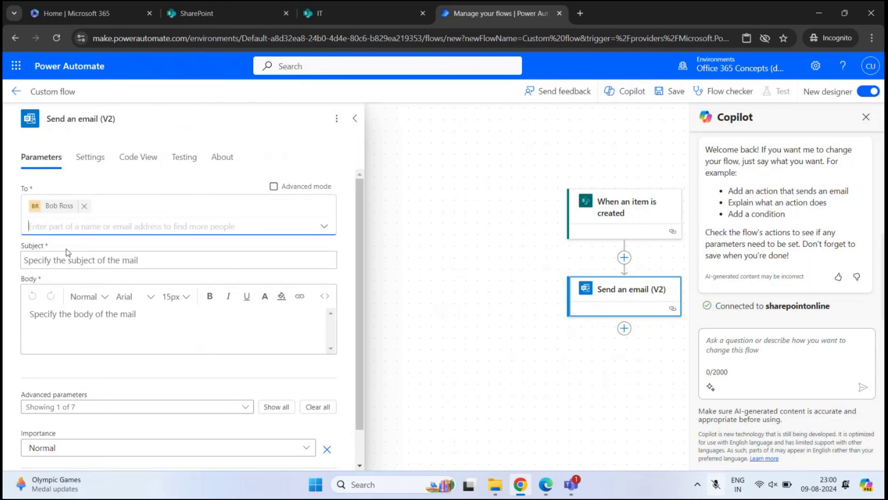
{"action": "left_click", "coordinate": [58, 261]}
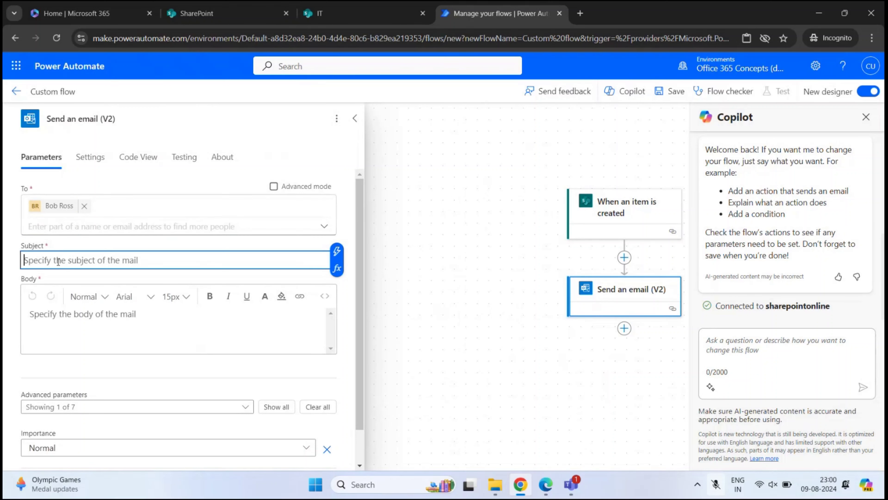
{"action": "type", "text": "We hav"}
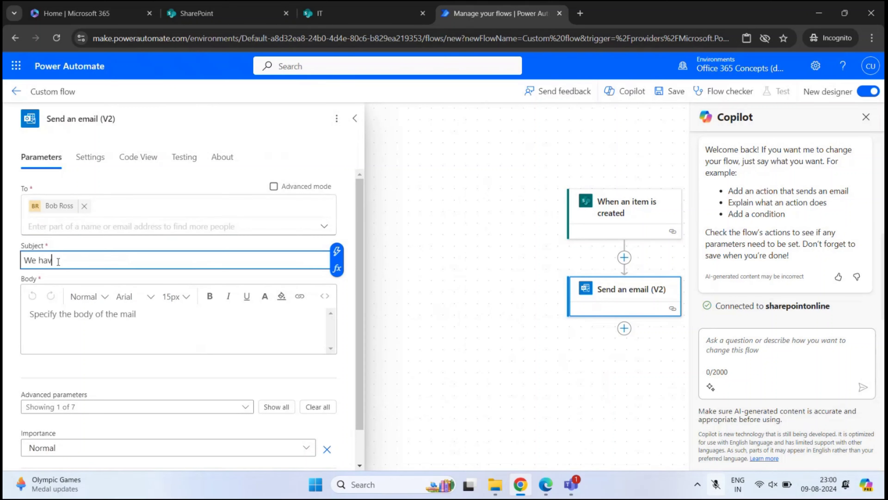
{"action": "type", "text": "e a new employee joined."}
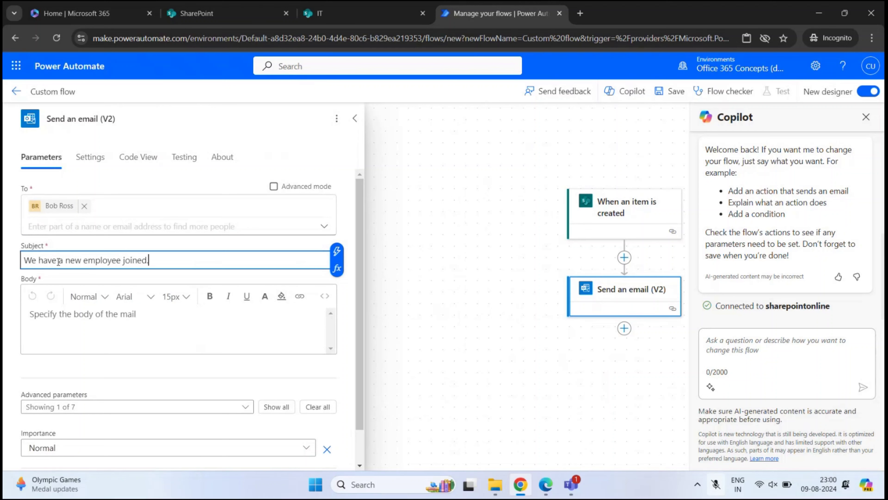
{"action": "left_click", "coordinate": [85, 310]}
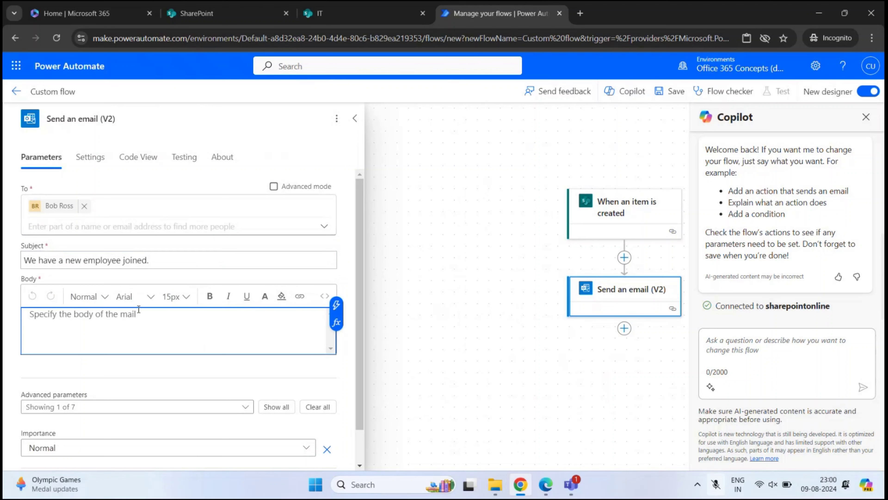
- Write the body 'Hi Everyone,' then 'We have a new employee joined.', leaving room before 'joined.'
{"action": "type", "text": "Hi Everyone"}
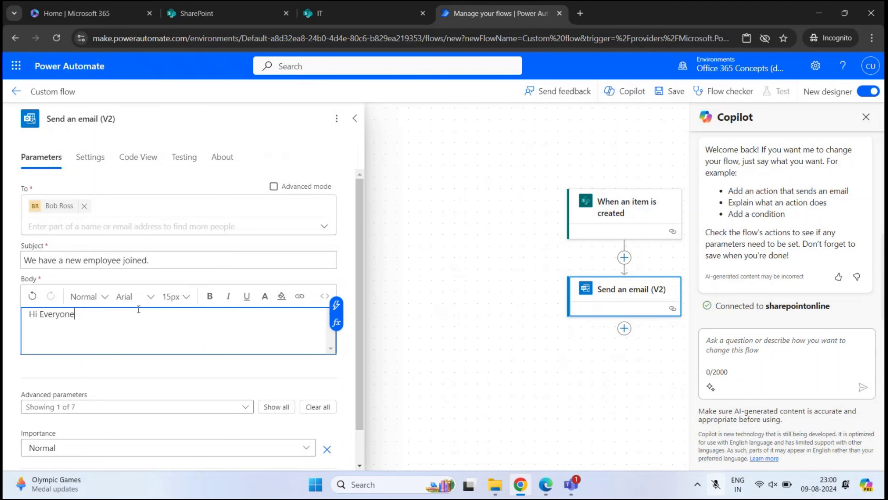
{"action": "type", "text": ","}
{"action": "key", "text": "Return"}
{"action": "key", "text": "Return"}
{"action": "type", "text": "We "}
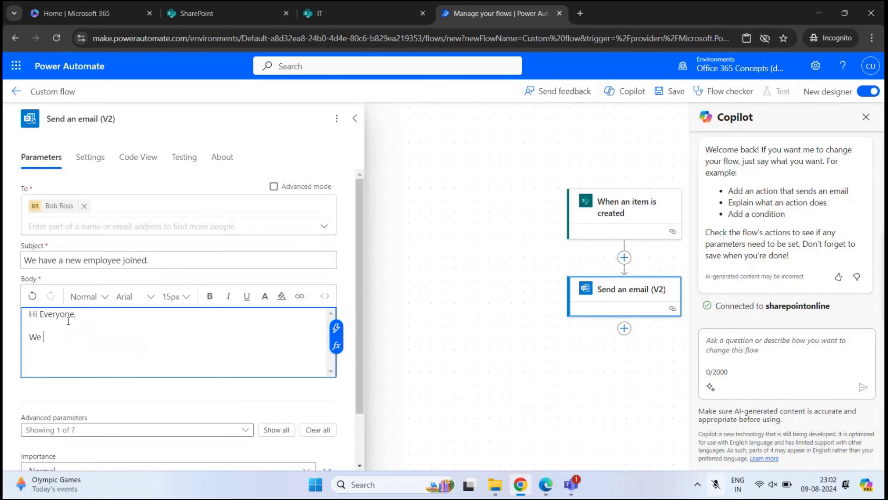
{"action": "type", "text": "have a new employee joi"}
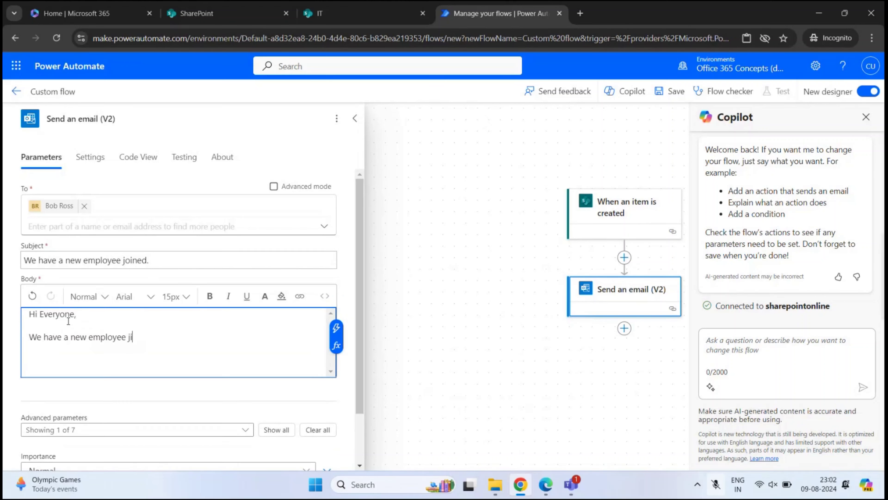
{"action": "type", "text": "ned."}
{"action": "key", "text": "Left"}
- Insert the trigger's dynamic Name and Last Name fields into the body before 'joined.'
{"action": "left_click", "coordinate": [336, 329]}
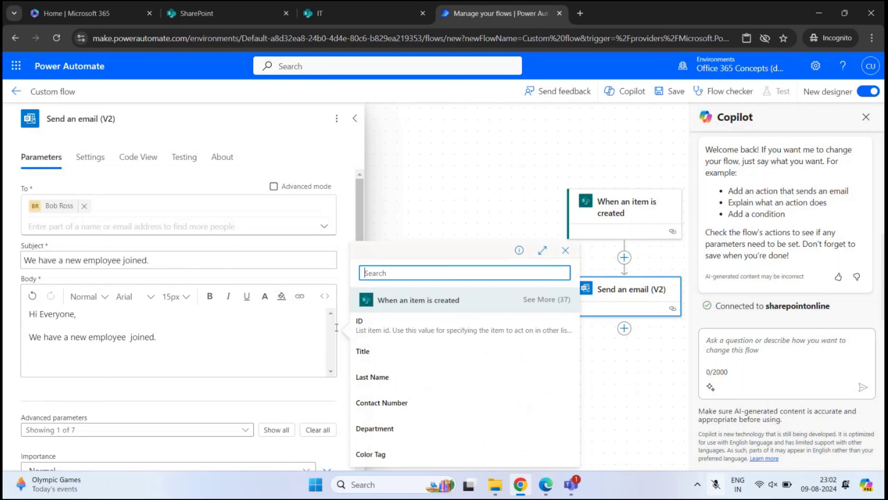
{"action": "type", "text": "name"}
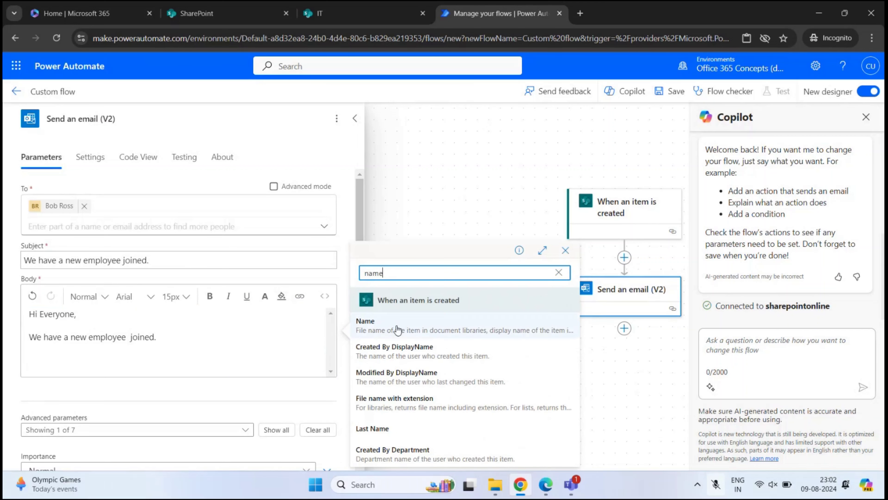
{"action": "left_click", "coordinate": [397, 329]}
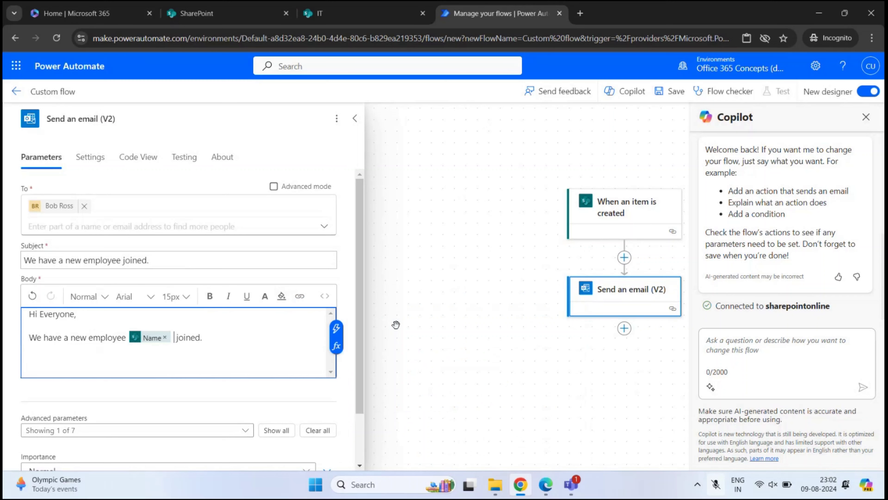
{"action": "left_click", "coordinate": [337, 329]}
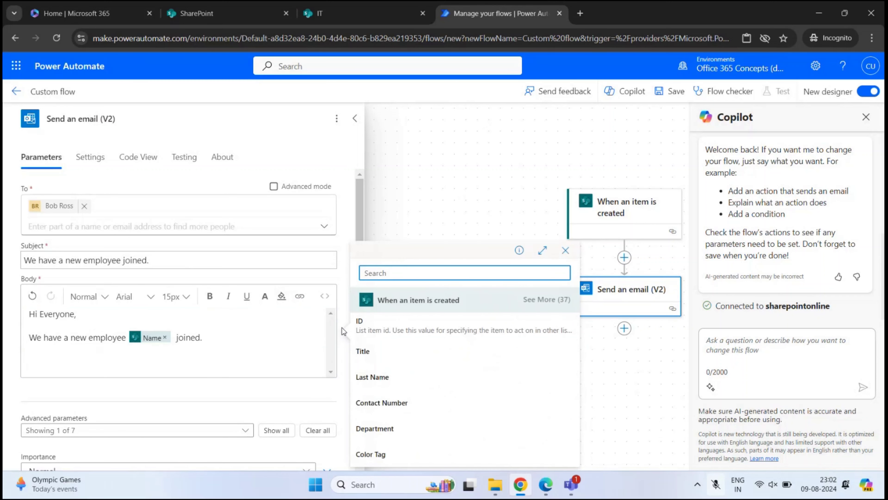
{"action": "type", "text": "las"}
{"action": "left_click", "coordinate": [393, 331]}
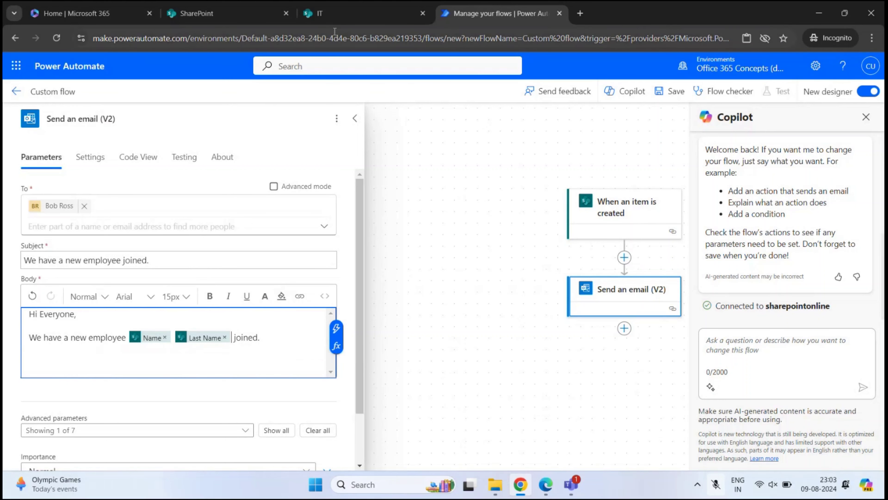
{"action": "left_click", "coordinate": [354, 14]}
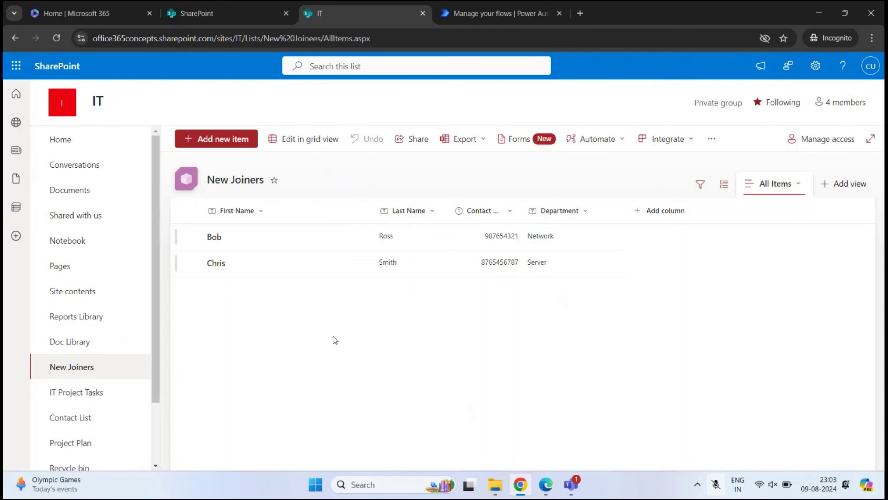
- Compare the New Joiners list's name columns with the email, ending in the flow designer
{"action": "key", "text": "ctrl+Tab"}
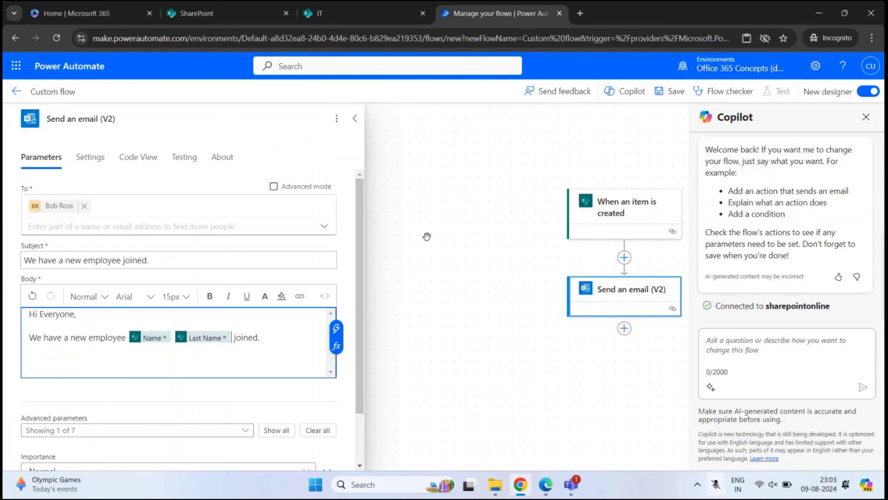
{"action": "left_click", "coordinate": [349, 13]}
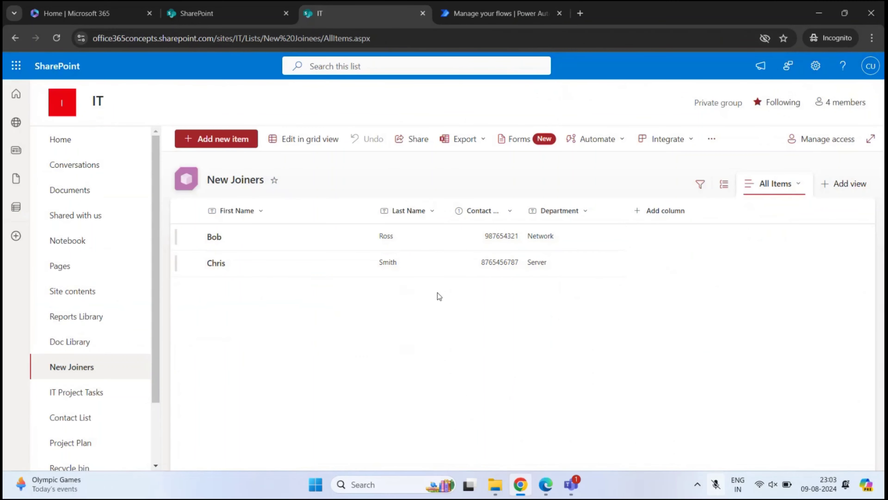
{"action": "left_click", "coordinate": [543, 18]}
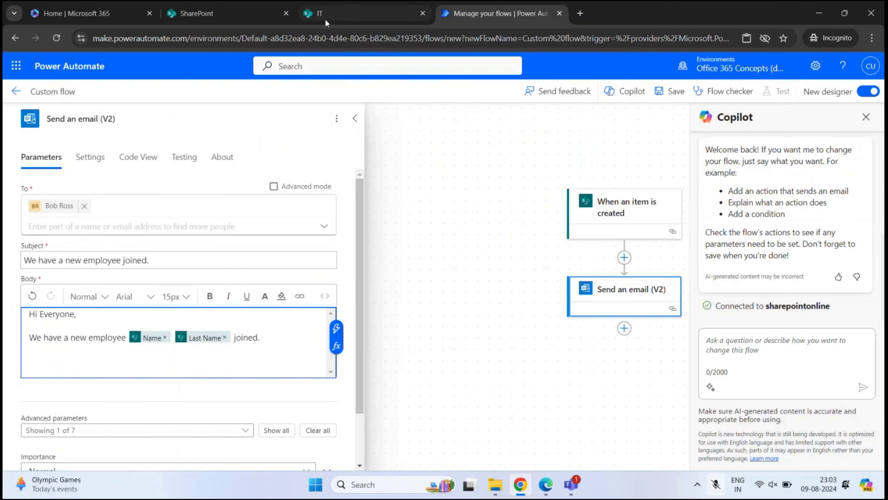
{"action": "left_click", "coordinate": [350, 13]}
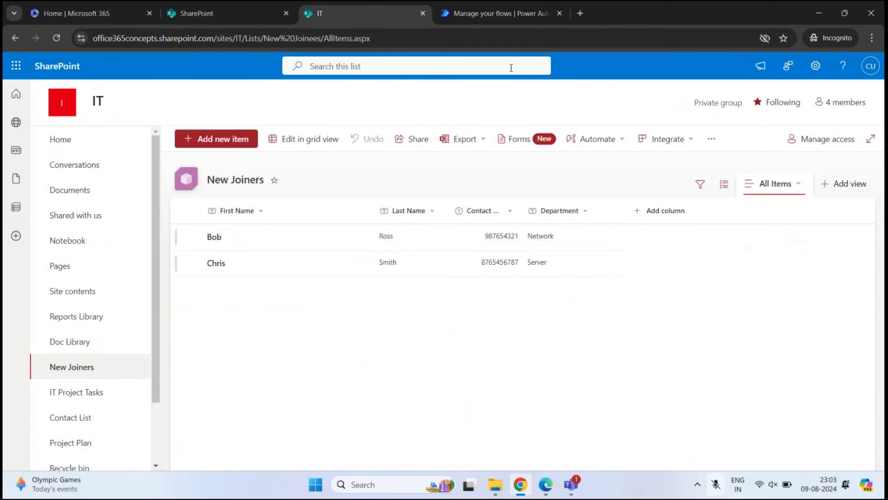
{"action": "left_click", "coordinate": [535, 16]}
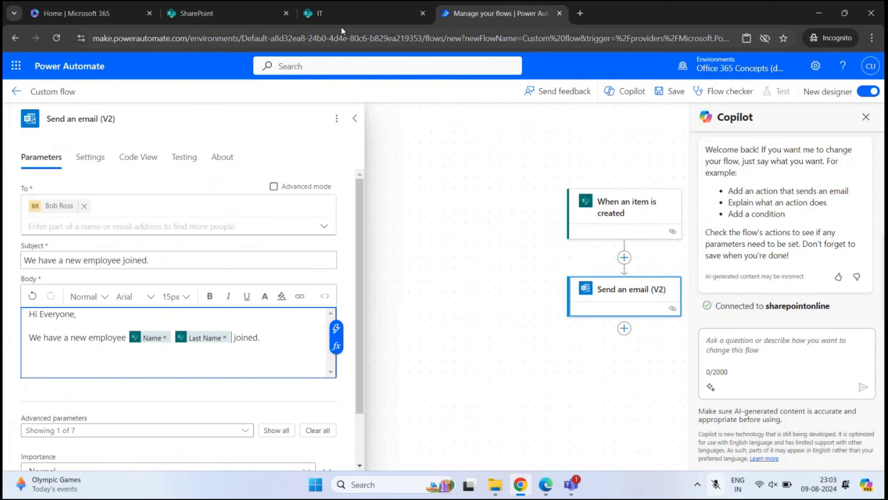
{"action": "left_click", "coordinate": [350, 13]}
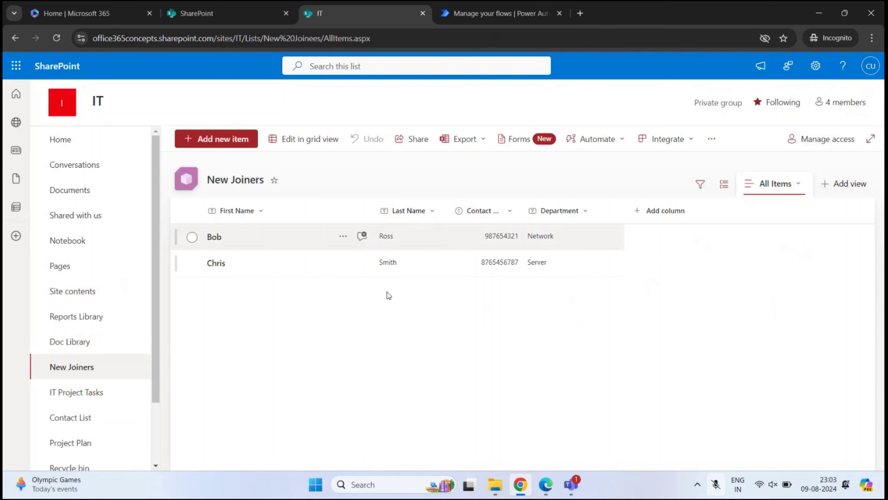
{"action": "left_click", "coordinate": [500, 14]}
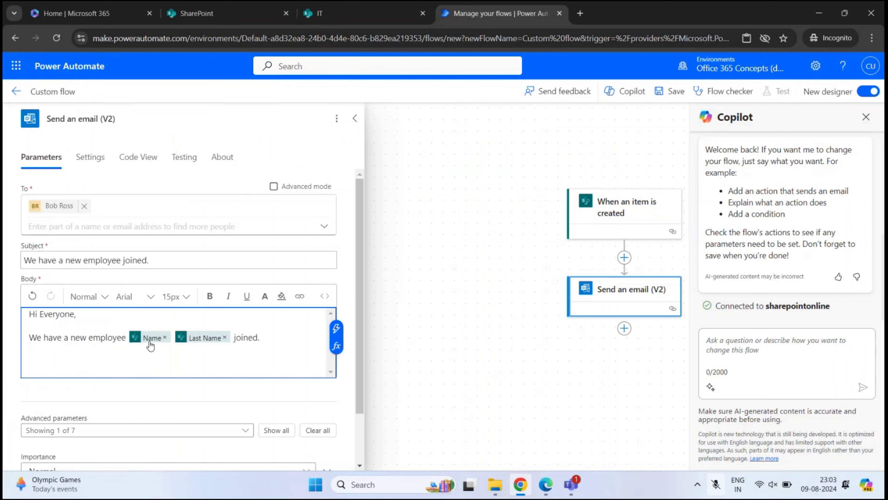
{"action": "left_click", "coordinate": [309, 19]}
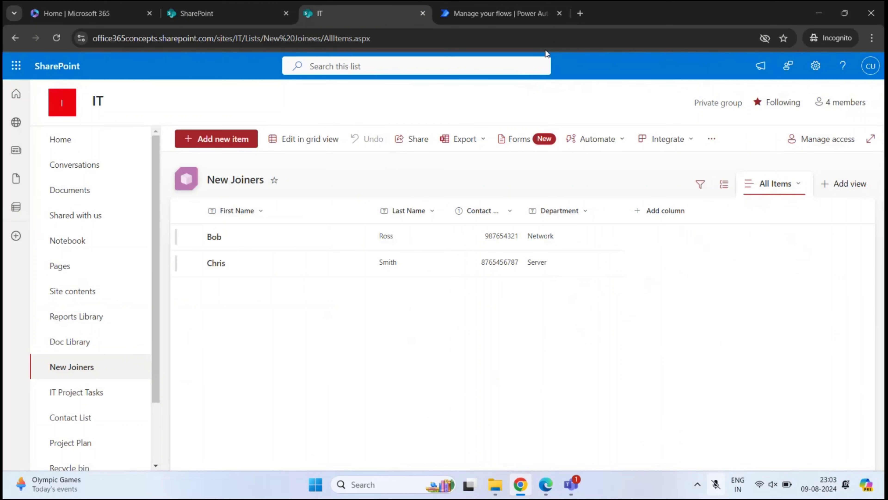
{"action": "left_click", "coordinate": [534, 20]}
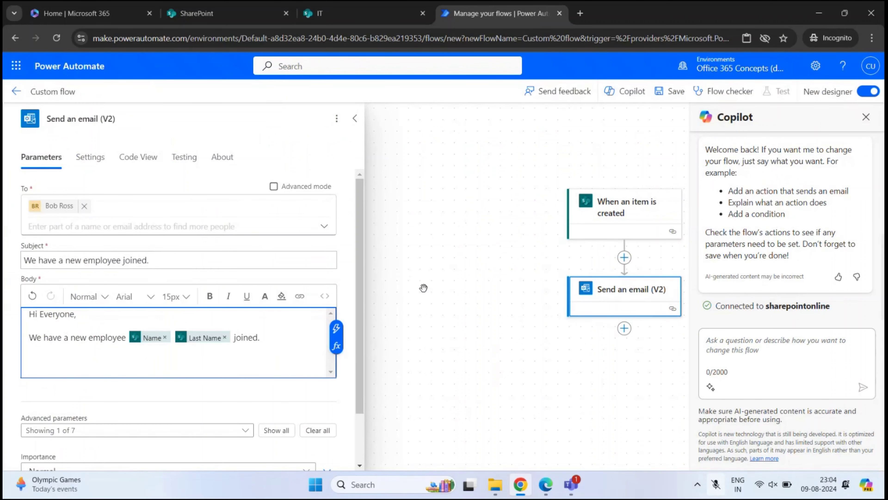
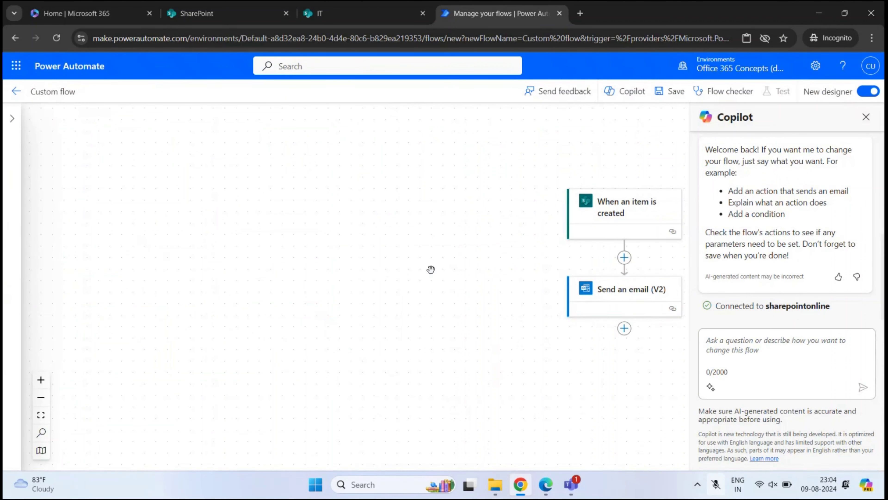
- Save the flow and start a manual test that waits for a new New Joiners item
{"action": "left_click", "coordinate": [667, 100]}
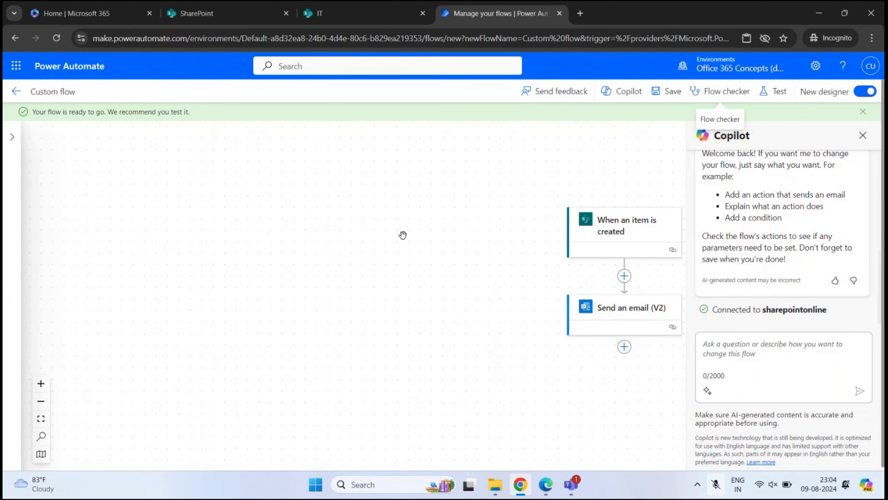
{"action": "left_click", "coordinate": [773, 99]}
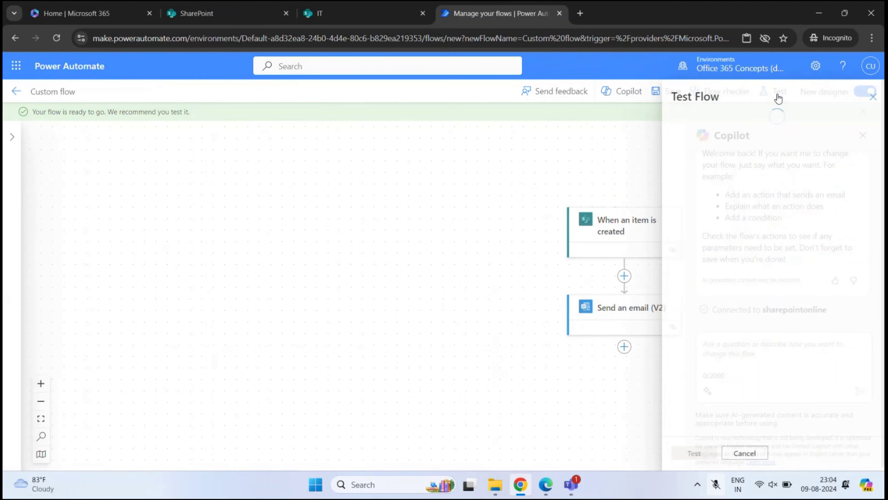
{"action": "left_click", "coordinate": [671, 121]}
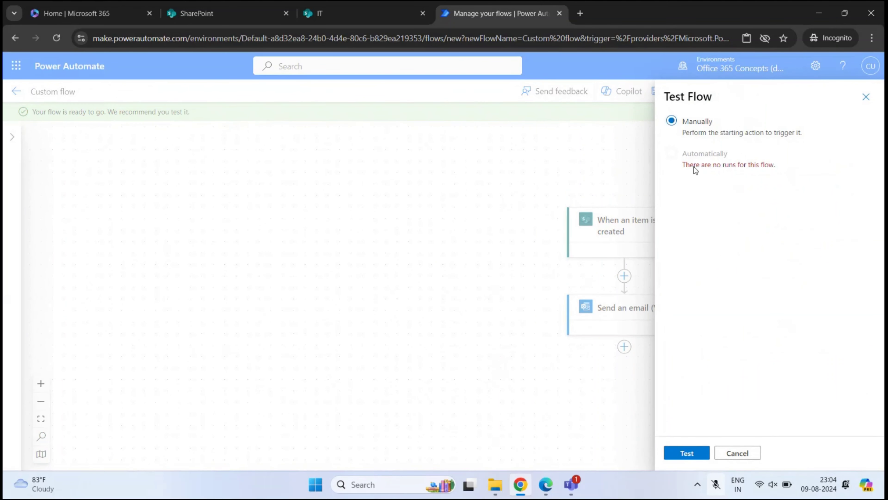
{"action": "left_click", "coordinate": [687, 454]}
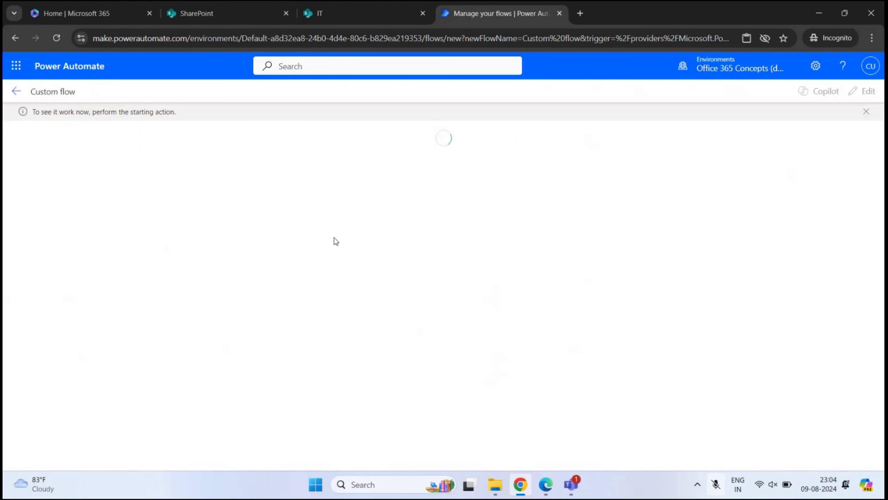
- Add a new row to the New Joiners list in grid view with the joiner's first and last name
{"action": "left_click", "coordinate": [314, 13]}
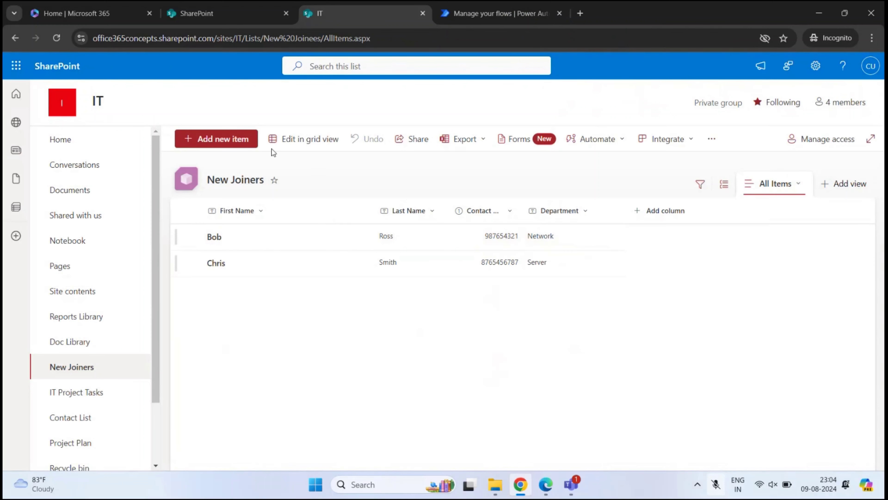
{"action": "left_click", "coordinate": [304, 139]}
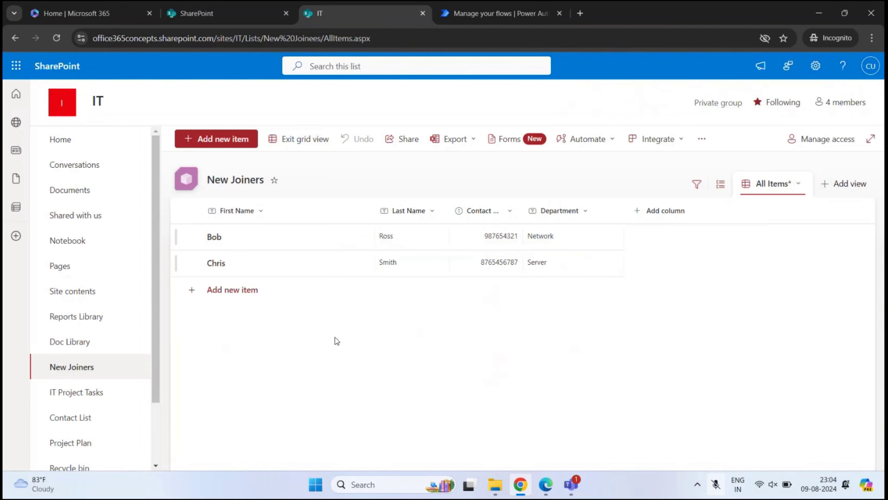
{"action": "left_click", "coordinate": [232, 290]}
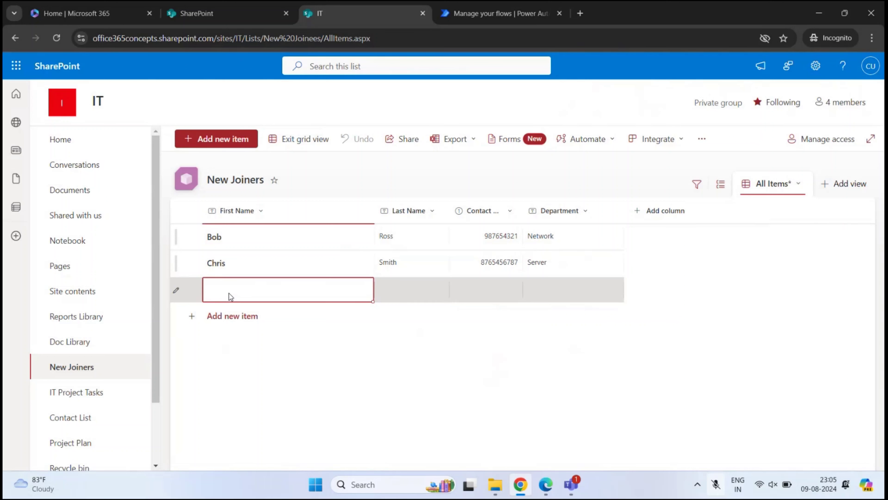
{"action": "left_click", "coordinate": [230, 293]}
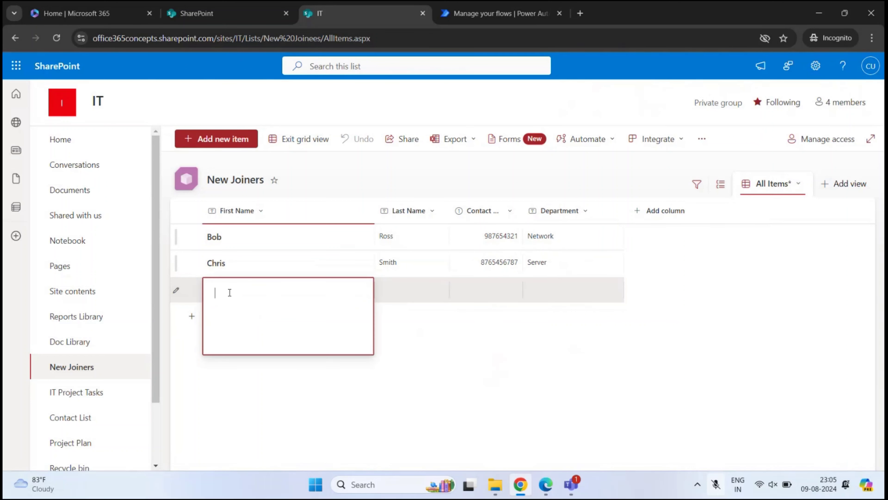
{"action": "type", "text": "Joh"}
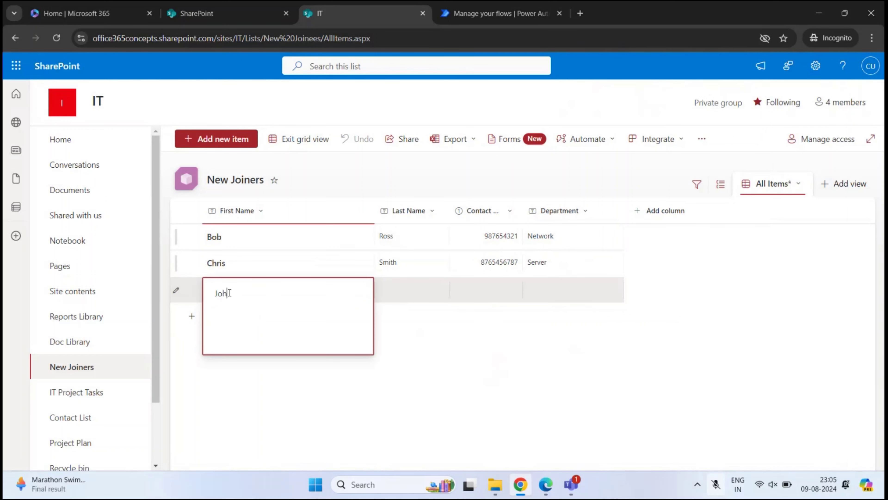
{"action": "type", "text": "n"}
{"action": "left_click", "coordinate": [401, 296]}
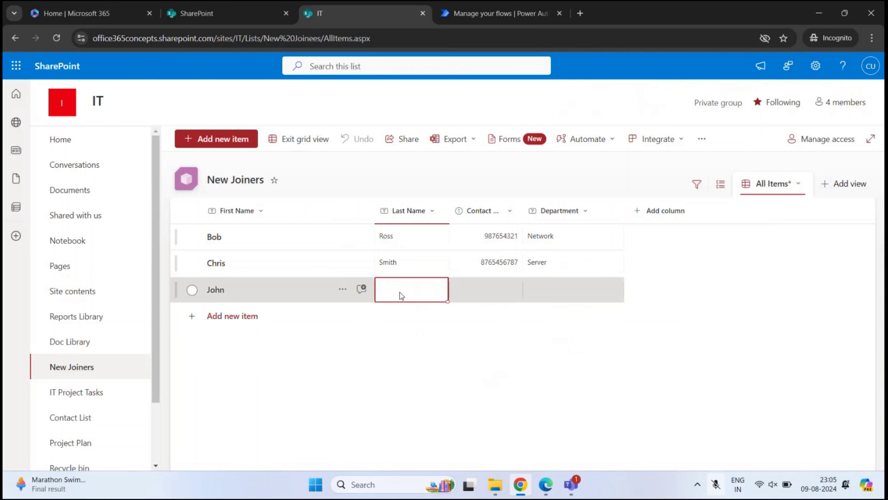
{"action": "left_click", "coordinate": [409, 289]}
{"action": "type", "text": "Smith"}
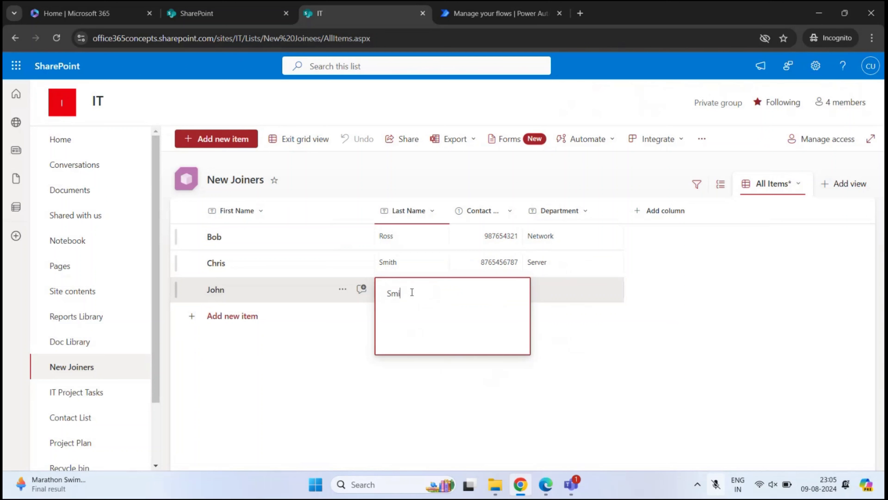
{"action": "left_click", "coordinate": [495, 290]}
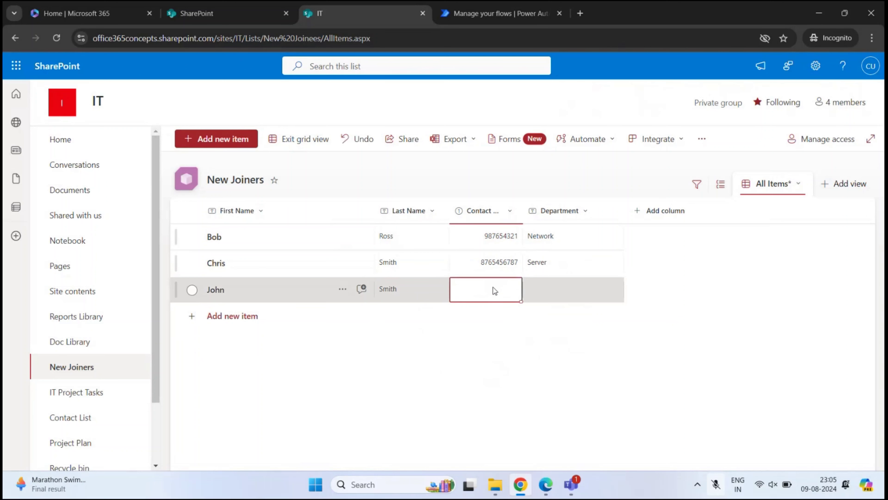
- Enter the joiner's contact number and Network department, save the row, and check the flow's run
{"action": "left_click", "coordinate": [492, 287]}
{"action": "type", "text": "345678567"}
{"action": "left_click", "coordinate": [554, 282]}
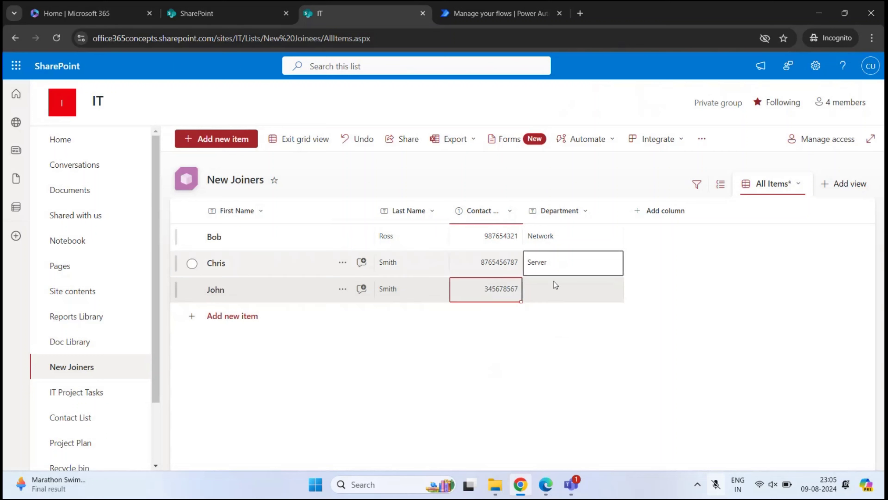
{"action": "left_click", "coordinate": [553, 286]}
{"action": "type", "text": "Network"}
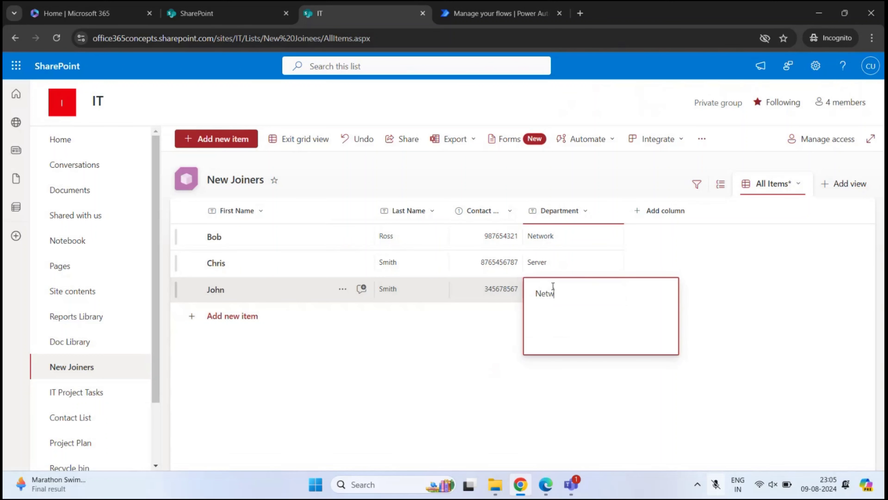
{"action": "left_click", "coordinate": [509, 367]}
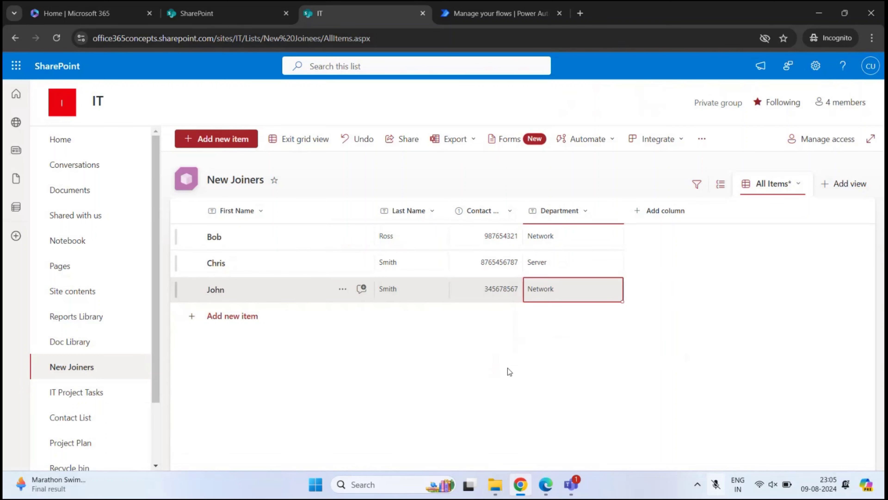
{"action": "left_click", "coordinate": [293, 140]}
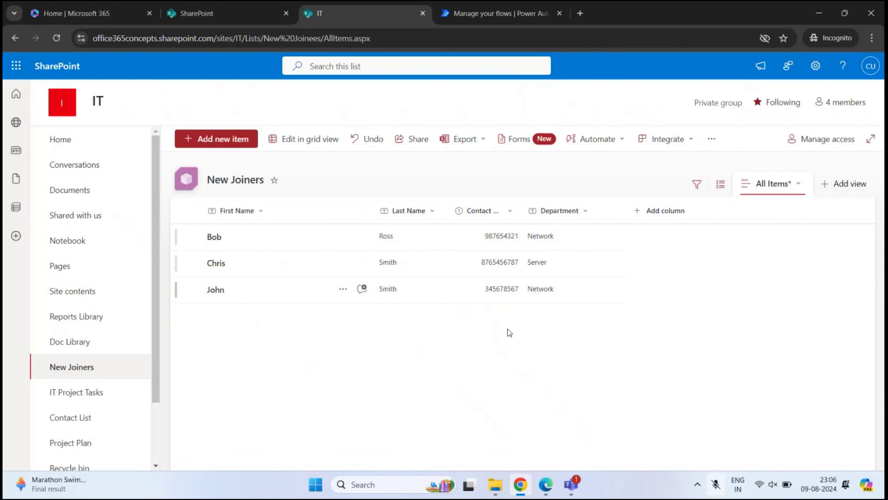
{"action": "left_click", "coordinate": [496, 13]}
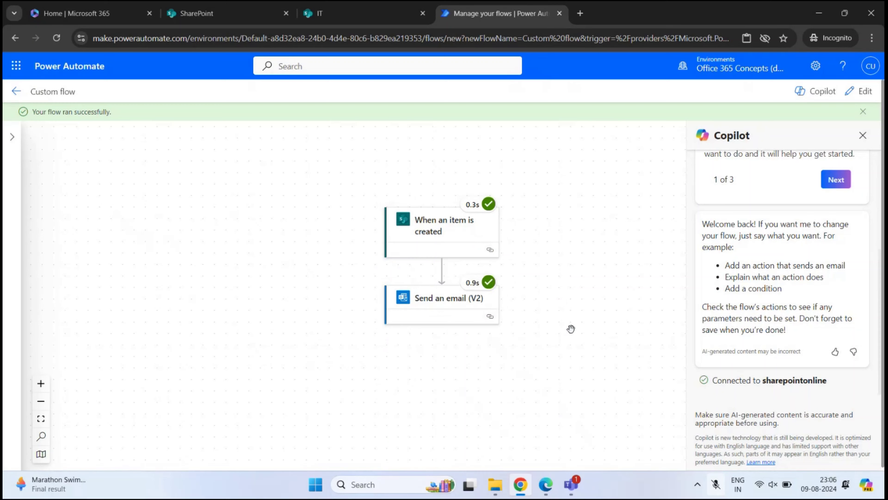
- Open the 'We have a new employee joined.' email in Outlook and highlight its greeting and announcement
{"action": "left_click", "coordinate": [547, 486]}
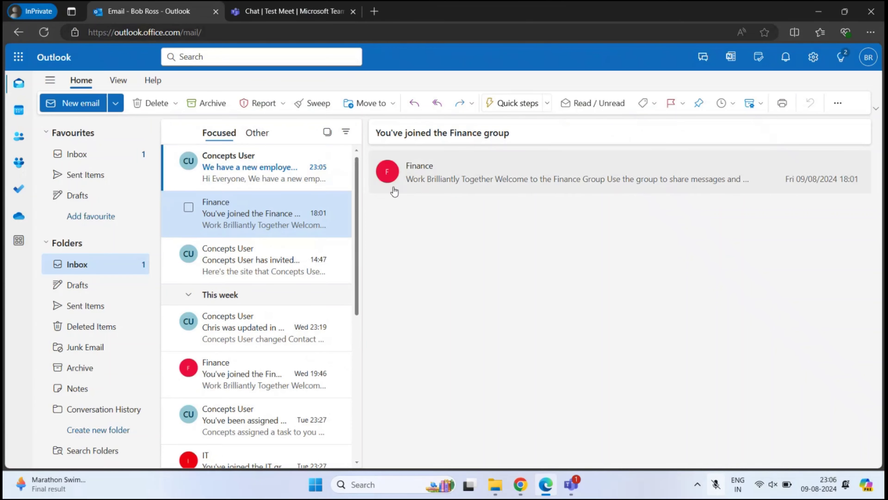
{"action": "left_click", "coordinate": [251, 177]}
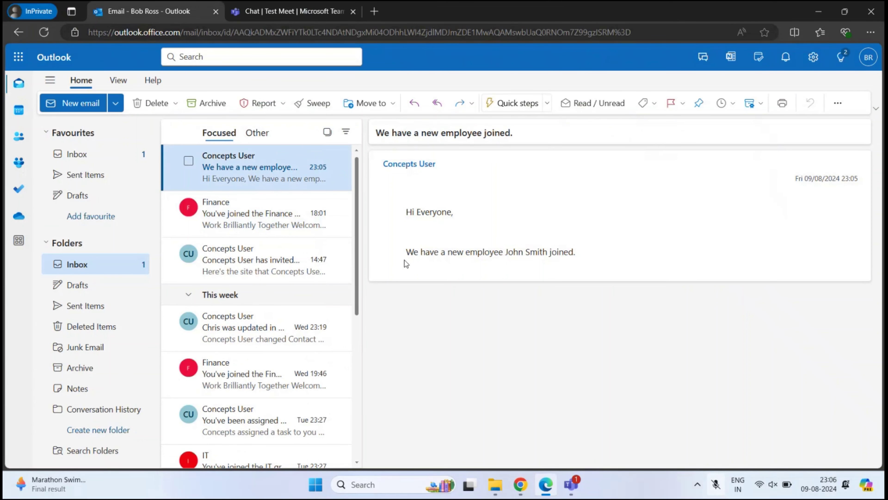
{"action": "left_click_drag", "start_coordinate": [405, 212], "coordinate": [467, 217]}
{"action": "left_click", "coordinate": [467, 217]}
{"action": "left_click_drag", "start_coordinate": [405, 252], "coordinate": [548, 252]}
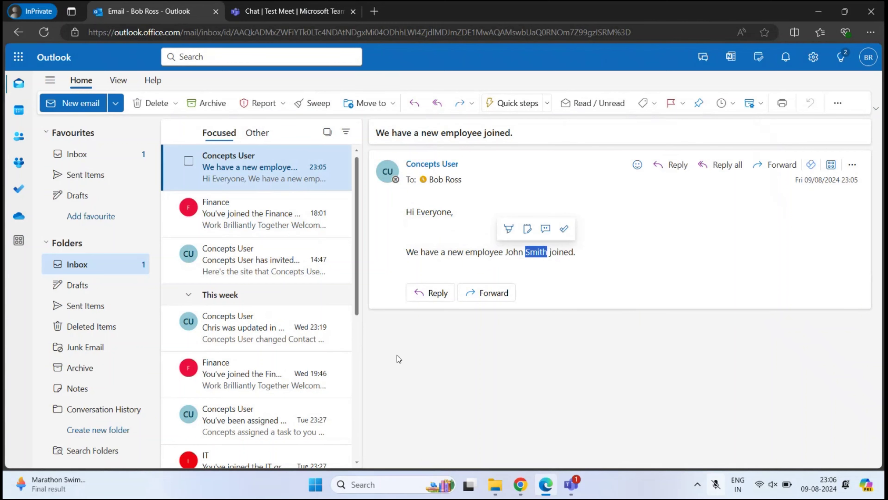
- Compare the email against the New Joiners list, then return to the flow's successful run
{"action": "left_click", "coordinate": [514, 490]}
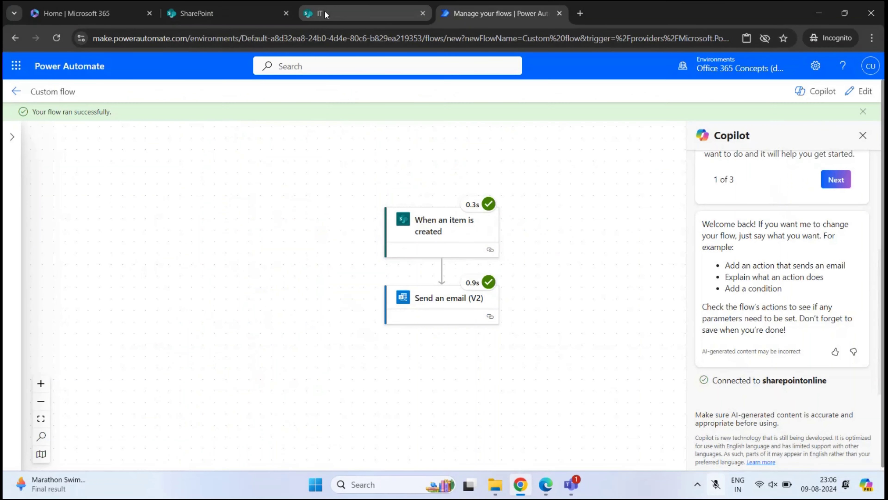
{"action": "left_click", "coordinate": [317, 13]}
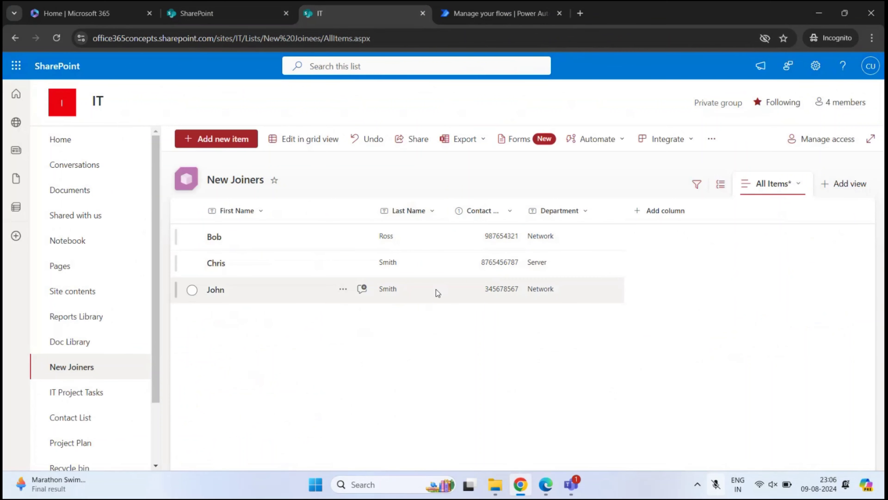
{"action": "left_click", "coordinate": [546, 484]}
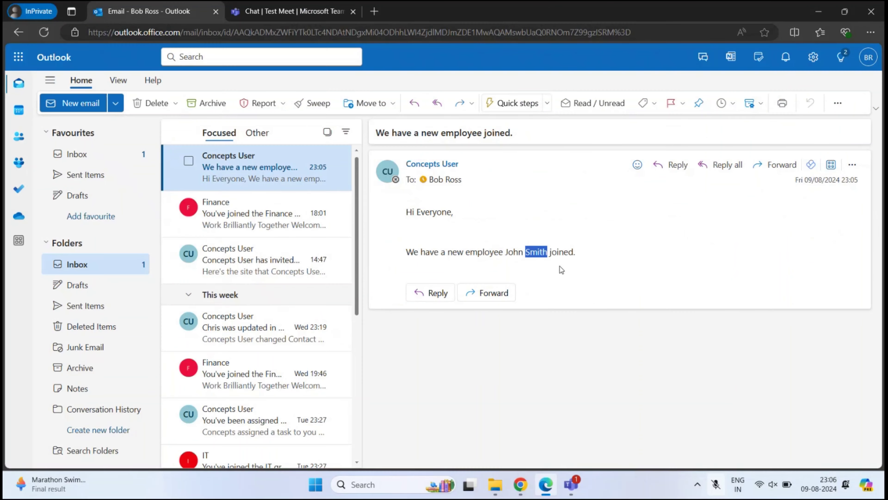
{"action": "left_click", "coordinate": [563, 270]}
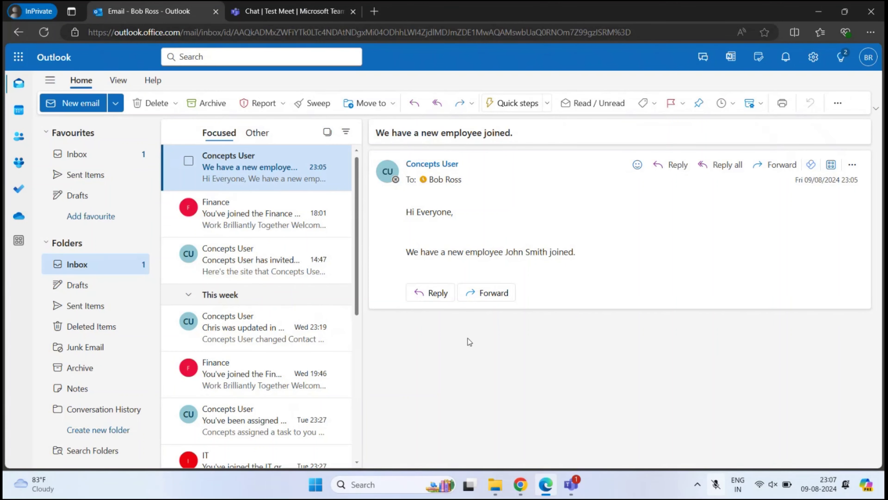
{"action": "left_click", "coordinate": [521, 485]}
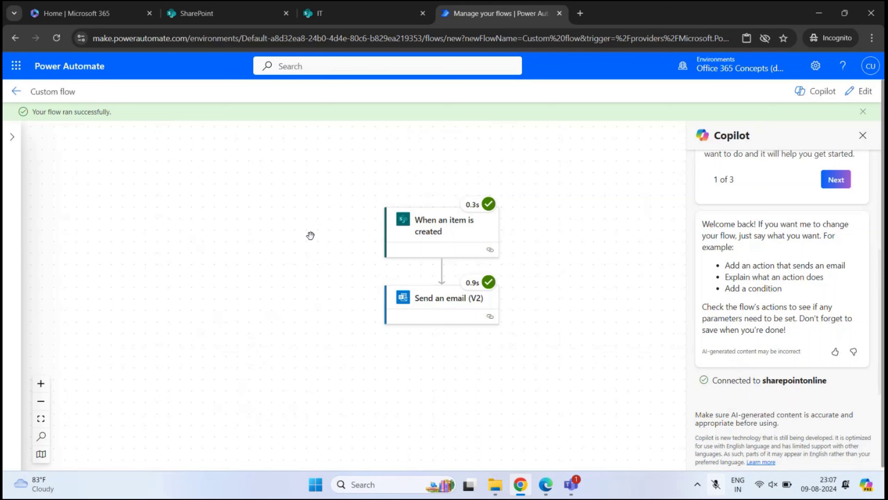
- Go back to the flow details, dismiss the flow-ready notice, and reopen the Custom flow's designer
{"action": "left_click", "coordinate": [16, 91]}
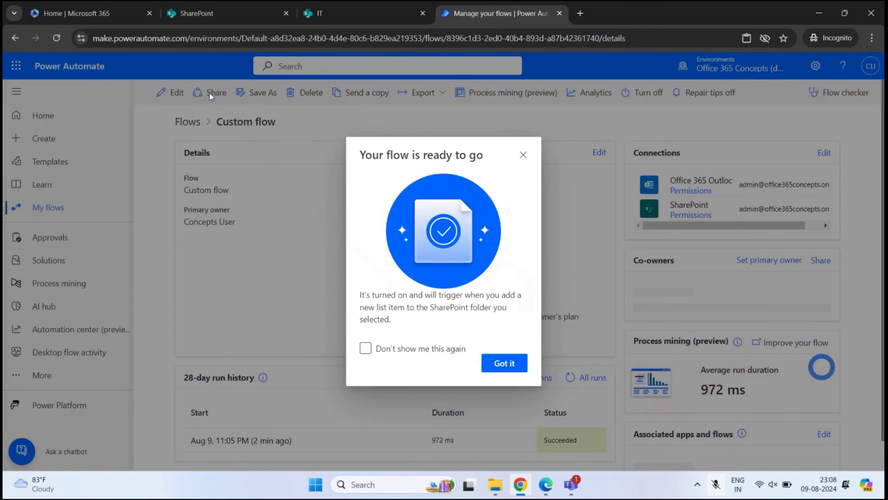
{"action": "left_click", "coordinate": [494, 363]}
{"action": "left_click", "coordinate": [164, 93]}
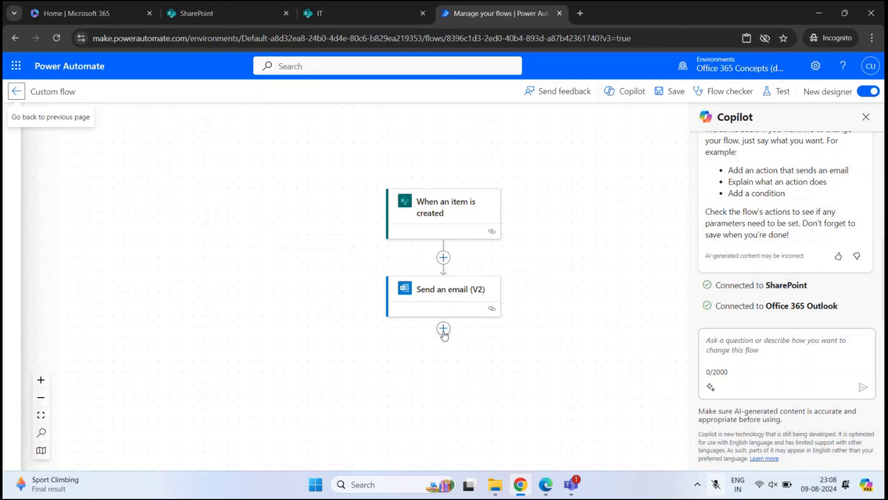
- Add the Microsoft Teams 'Post message in a chat or channel' action below Send an email (V2)
{"action": "left_click", "coordinate": [443, 329]}
{"action": "left_click", "coordinate": [493, 329]}
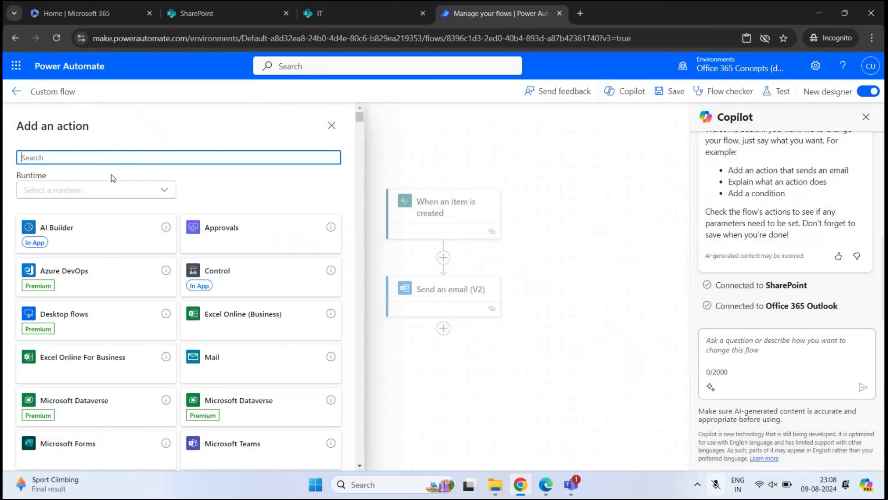
{"action": "type", "text": "Teams"}
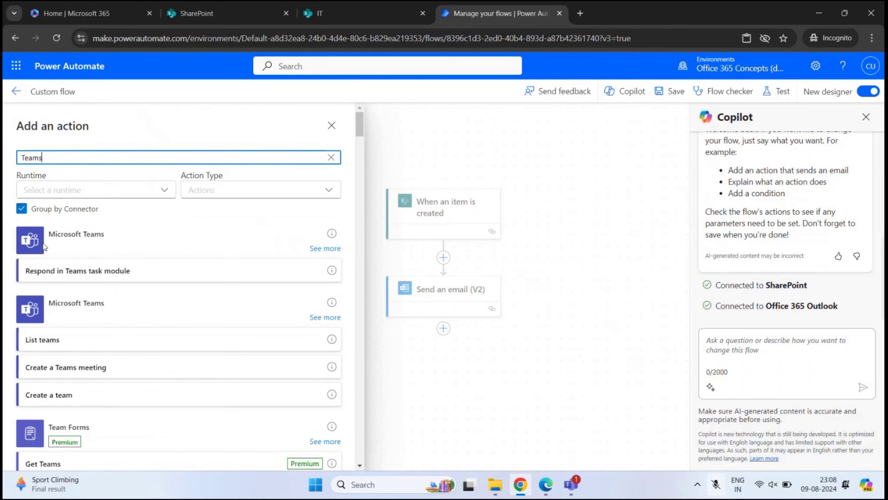
{"action": "left_click", "coordinate": [325, 248]}
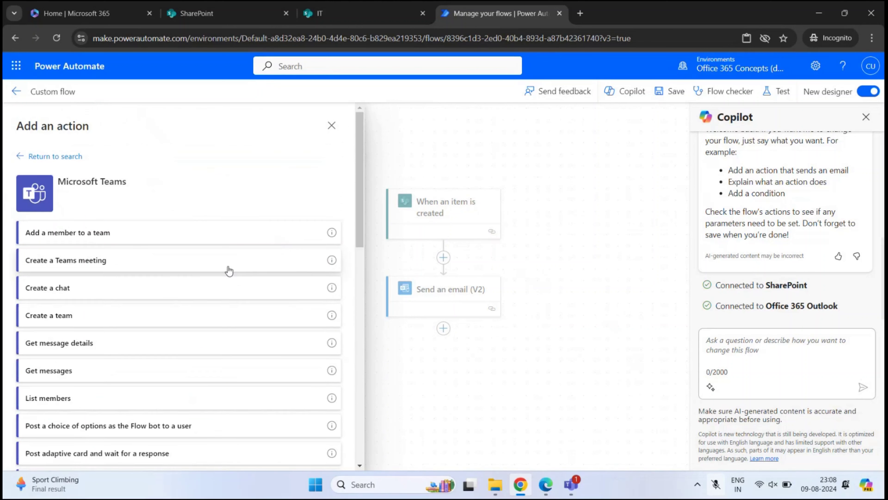
{"action": "scroll", "coordinate": [201, 312], "scroll_direction": "down", "scroll_amount": 8}
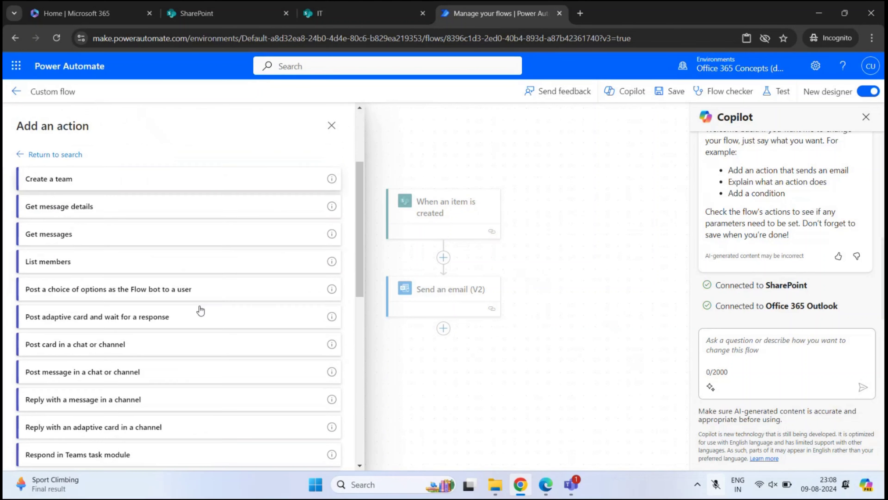
{"action": "scroll", "coordinate": [201, 312], "scroll_direction": "down", "scroll_amount": 7}
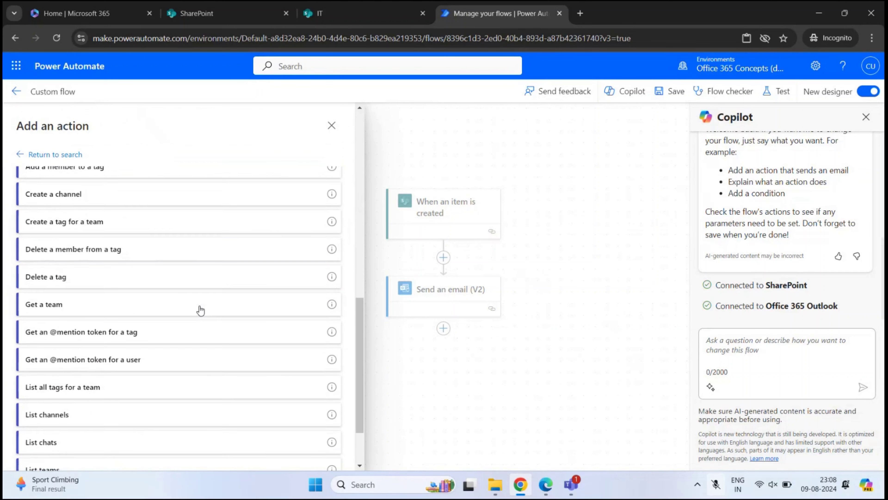
{"action": "scroll", "coordinate": [195, 296], "scroll_direction": "down", "scroll_amount": 2}
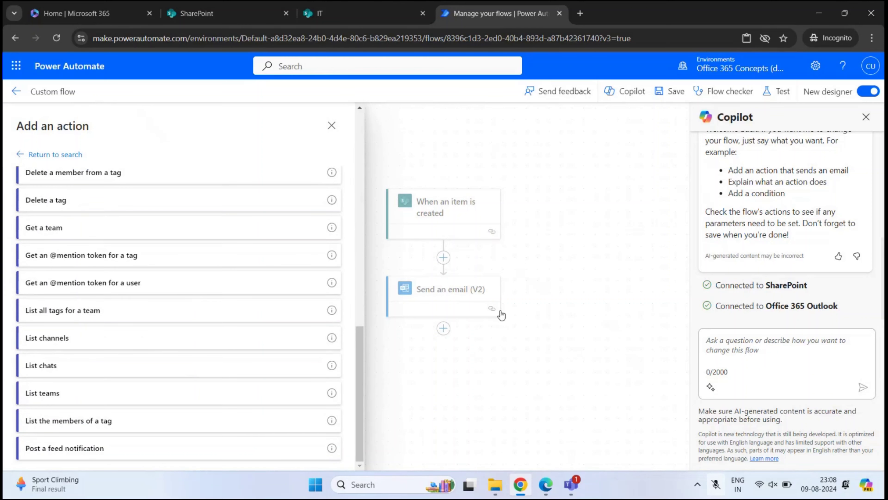
{"action": "scroll", "coordinate": [198, 298], "scroll_direction": "up", "scroll_amount": 17}
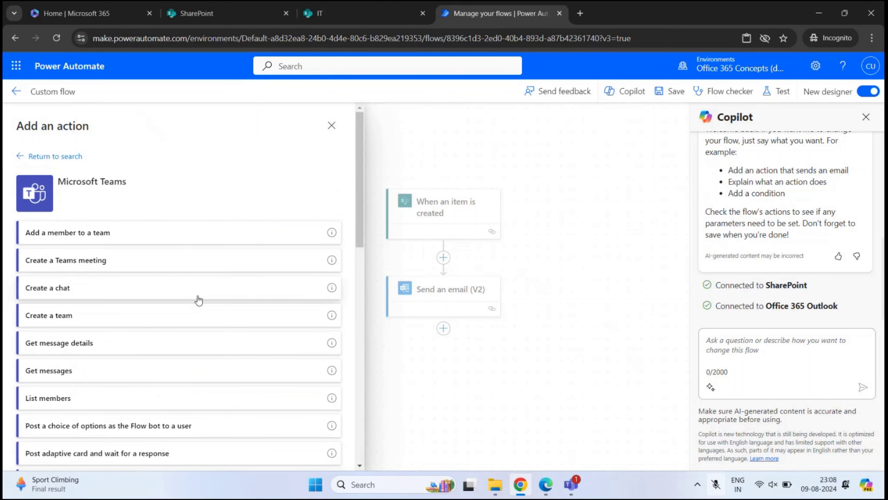
{"action": "scroll", "coordinate": [199, 301], "scroll_direction": "down", "scroll_amount": 2}
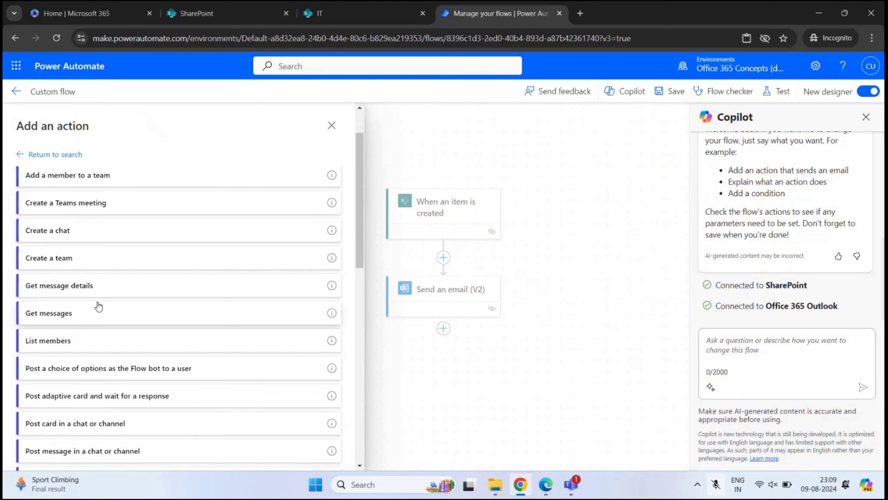
{"action": "scroll", "coordinate": [106, 303], "scroll_direction": "down", "scroll_amount": 4}
{"action": "scroll", "coordinate": [108, 303], "scroll_direction": "down", "scroll_amount": 4}
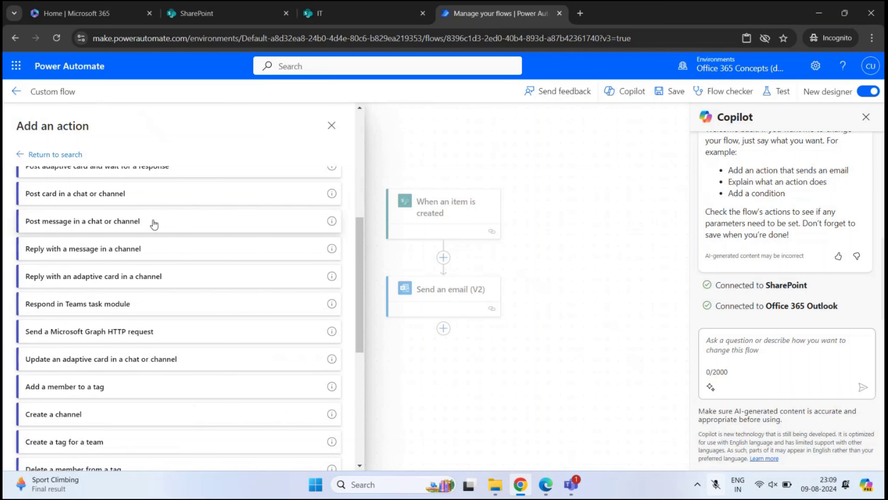
{"action": "left_click", "coordinate": [153, 224]}
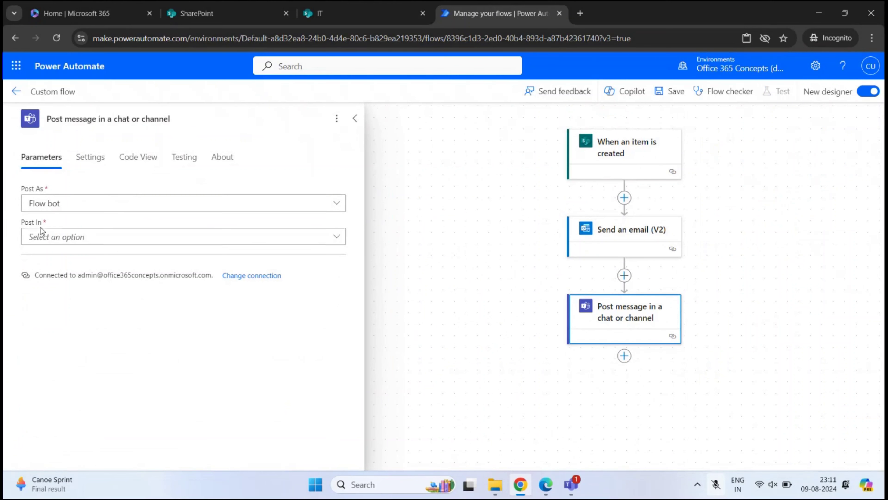
- Set Post In to Channel, Team to Org Team1 and Channel to Anouncement
{"action": "left_click", "coordinate": [89, 237]}
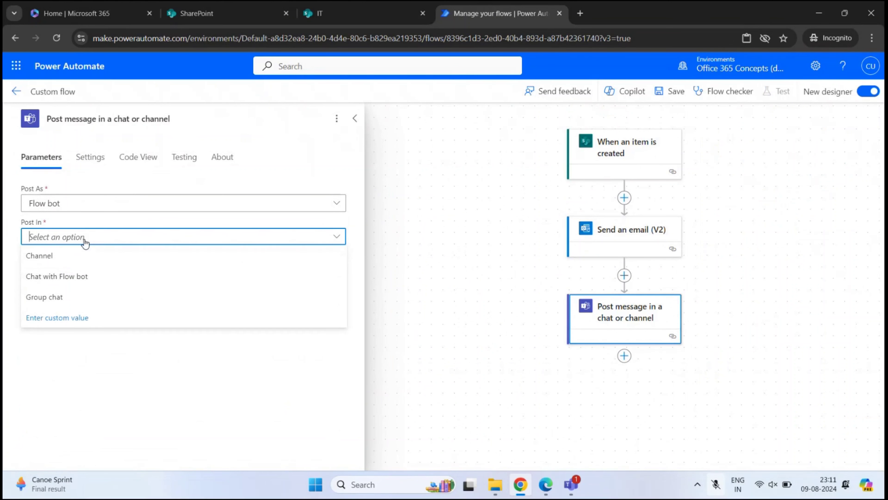
{"action": "left_click", "coordinate": [65, 254]}
{"action": "left_click", "coordinate": [77, 273]}
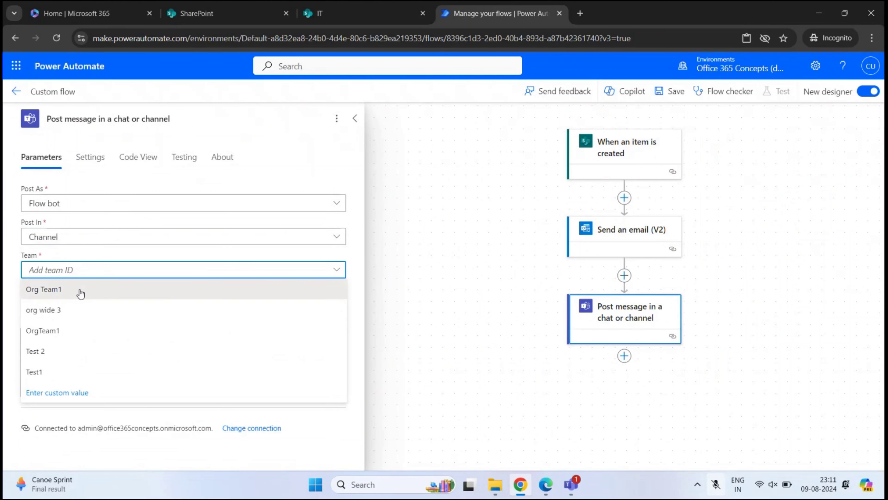
{"action": "left_click", "coordinate": [81, 294]}
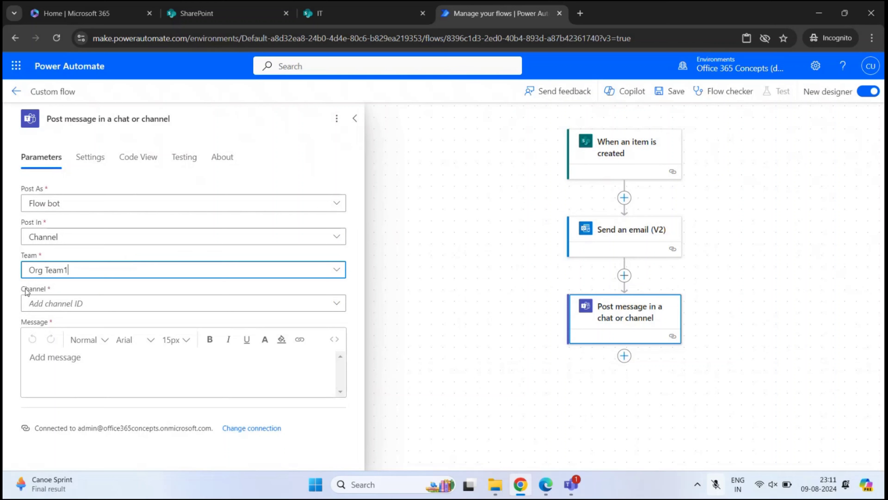
{"action": "left_click", "coordinate": [101, 305]}
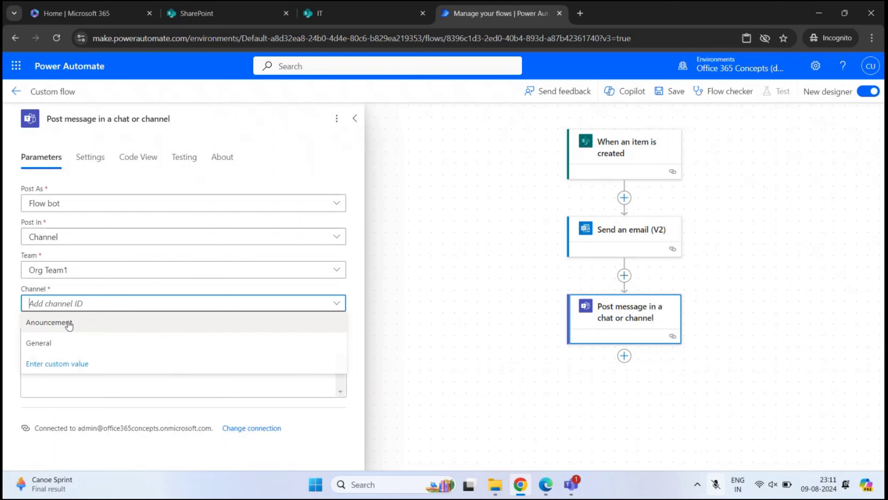
{"action": "left_click", "coordinate": [83, 326]}
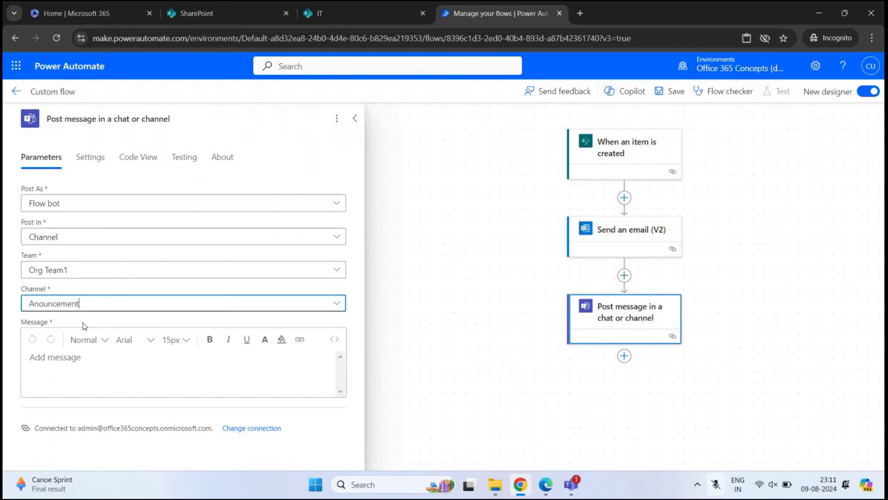
- Write 'Hi Everyone,' and, on a new line, 'We have new employee' in the Teams message
{"action": "left_click", "coordinate": [66, 360]}
{"action": "type", "text": "Hi Every"}
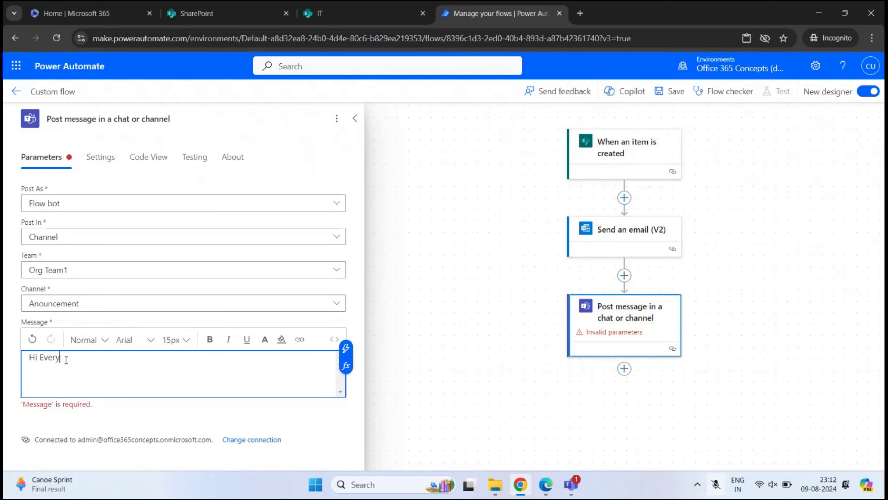
{"action": "type", "text": "one,"}
{"action": "key", "text": "Return"}
{"action": "key", "text": "Return"}
{"action": "type", "text": "We hol"}
{"action": "key", "text": "BackSpace"}
{"action": "key", "text": "BackSpace"}
{"action": "key", "text": "BackSpace"}
{"action": "key", "text": "BackSpace"}
{"action": "type", "text": "have new employee"}
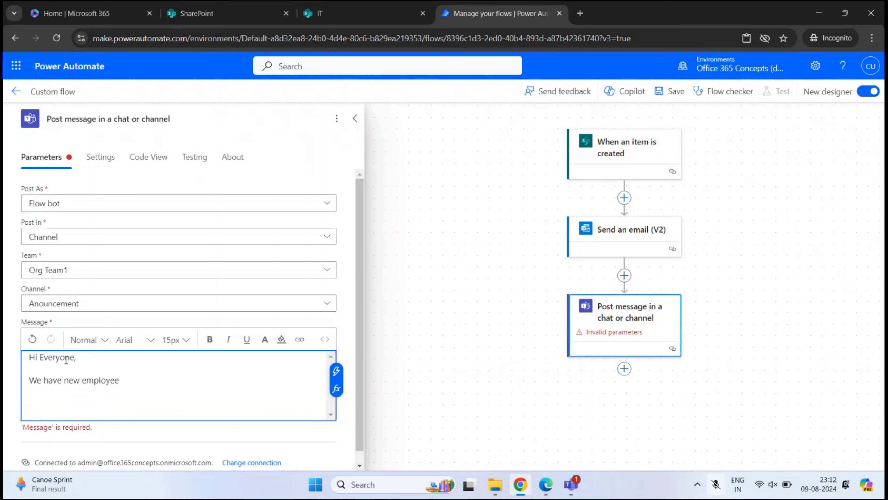
- Insert the Name and Last Name dynamic fields into the message, followed by 'joined.'
{"action": "left_click", "coordinate": [336, 371]}
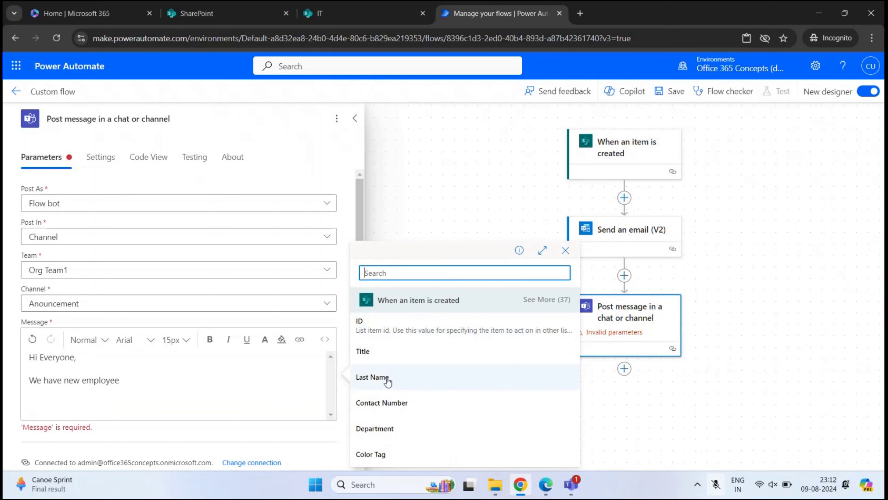
{"action": "type", "text": "name"}
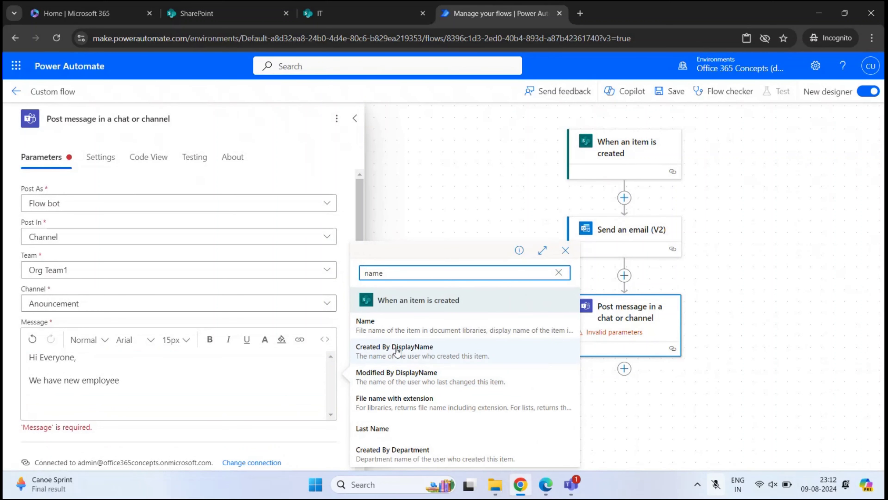
{"action": "left_click", "coordinate": [389, 328]}
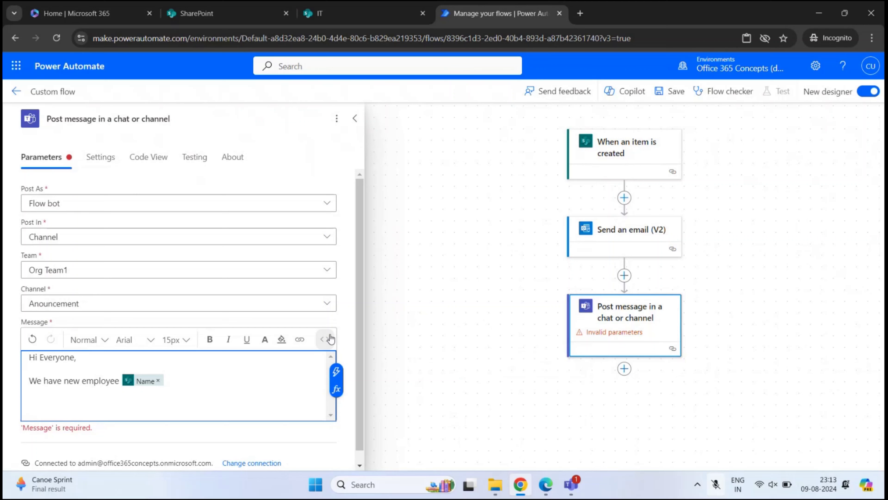
{"action": "left_click", "coordinate": [336, 371]}
{"action": "type", "text": "last name"}
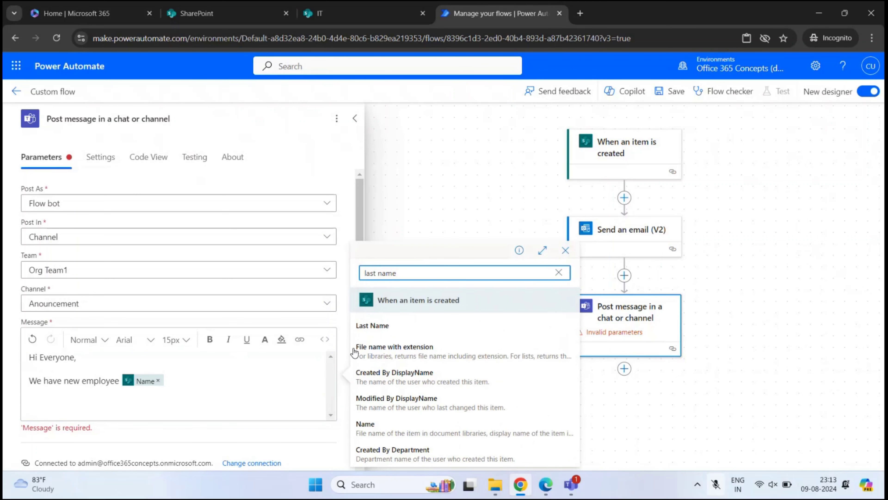
{"action": "left_click", "coordinate": [373, 325]}
{"action": "type", "text": "joined."}
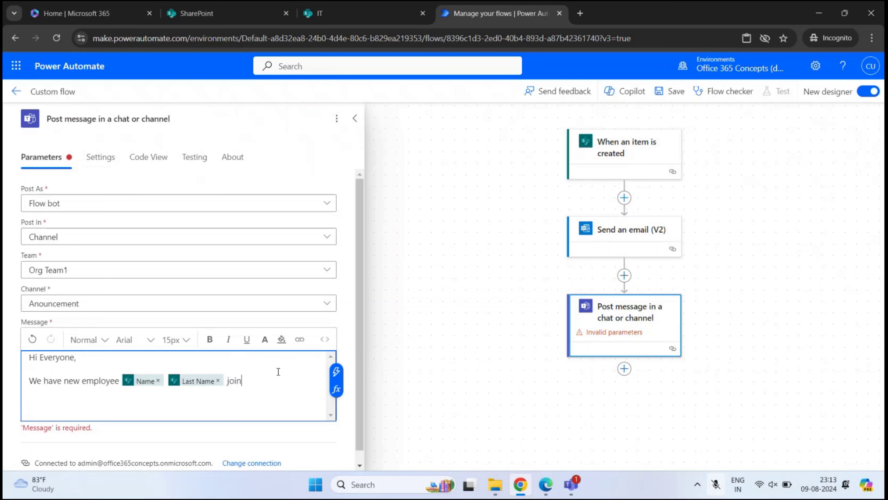
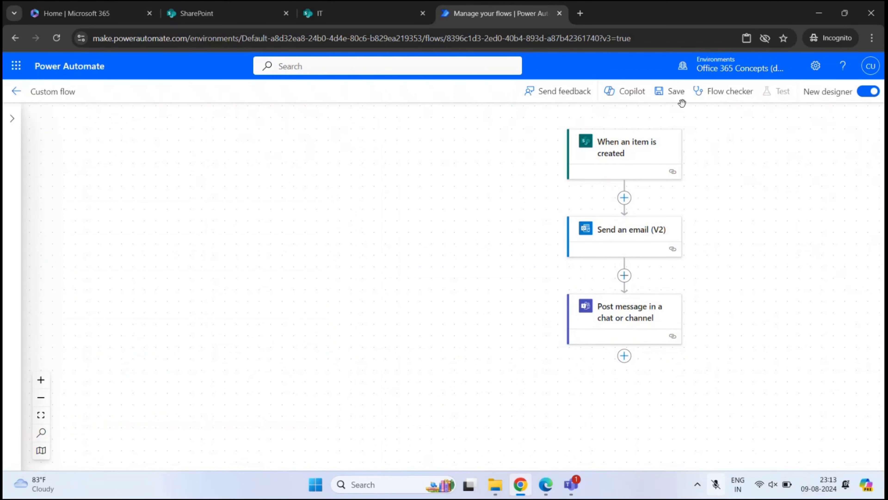
- Save the flow, start a manual test run, and bring up the SharePoint New Joiners list
{"action": "left_click", "coordinate": [675, 94]}
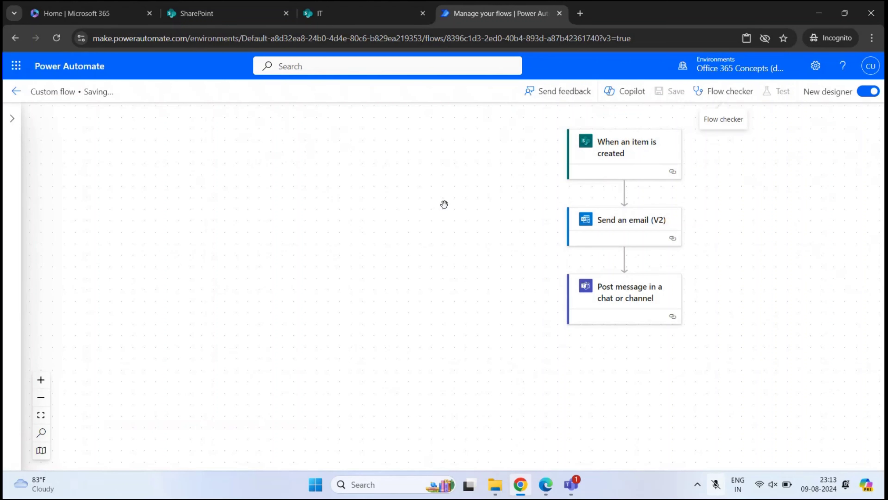
{"action": "left_click", "coordinate": [770, 93]}
{"action": "left_click", "coordinate": [672, 120]}
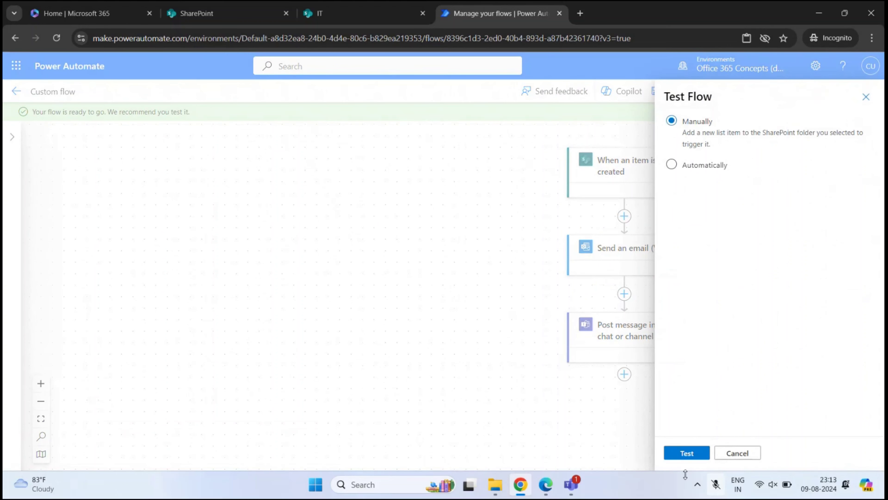
{"action": "left_click", "coordinate": [686, 454]}
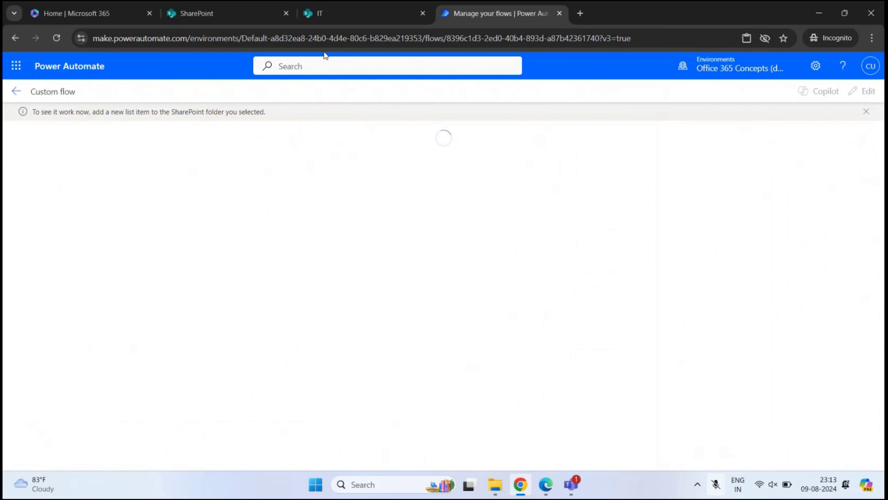
{"action": "left_click", "coordinate": [322, 15]}
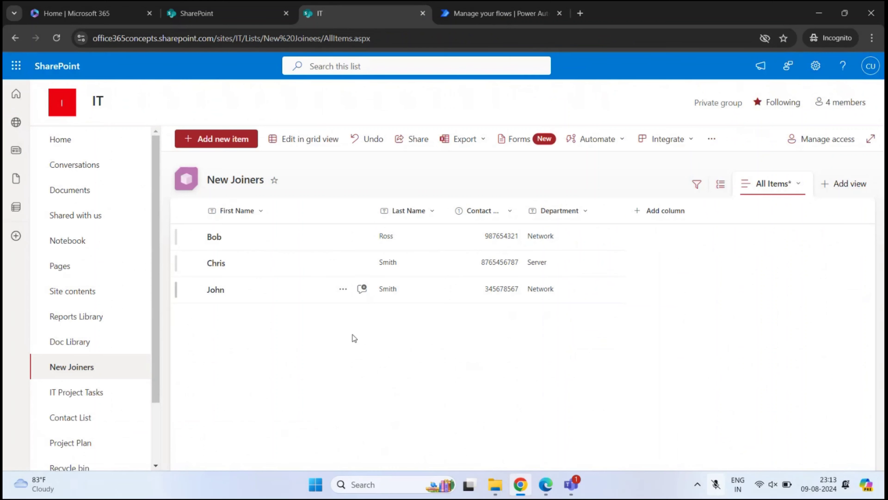
- In grid view, add a new row with first name Concept and enter its last name
{"action": "left_click", "coordinate": [297, 139]}
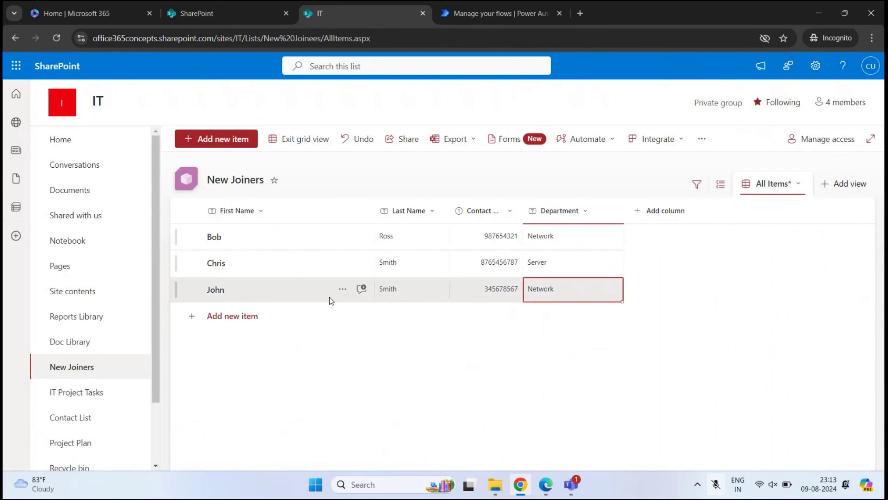
{"action": "left_click", "coordinate": [249, 326]}
{"action": "type", "text": "Concept"}
{"action": "left_click", "coordinate": [413, 320]}
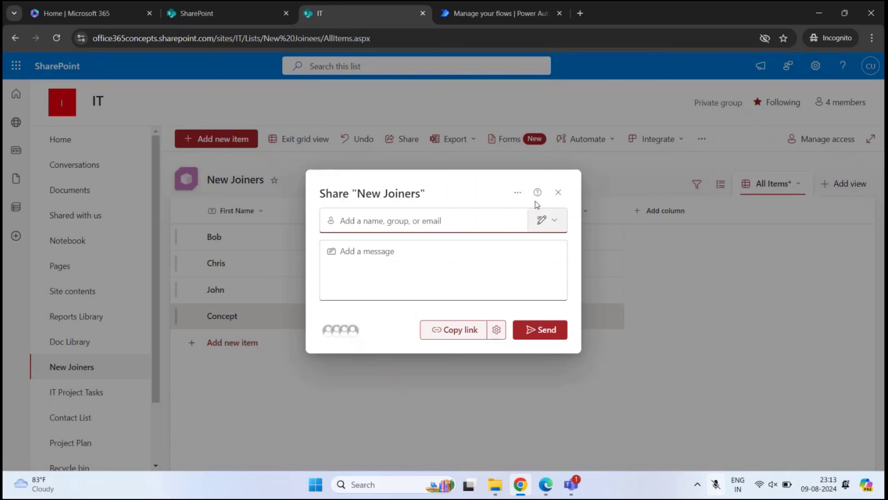
{"action": "key", "text": "Escape"}
{"action": "left_click", "coordinate": [411, 316]}
{"action": "type", "text": "User"}
- Fill in the row's contact number and department Server, exit grid view, and return to Power Automate
{"action": "left_click", "coordinate": [513, 316]}
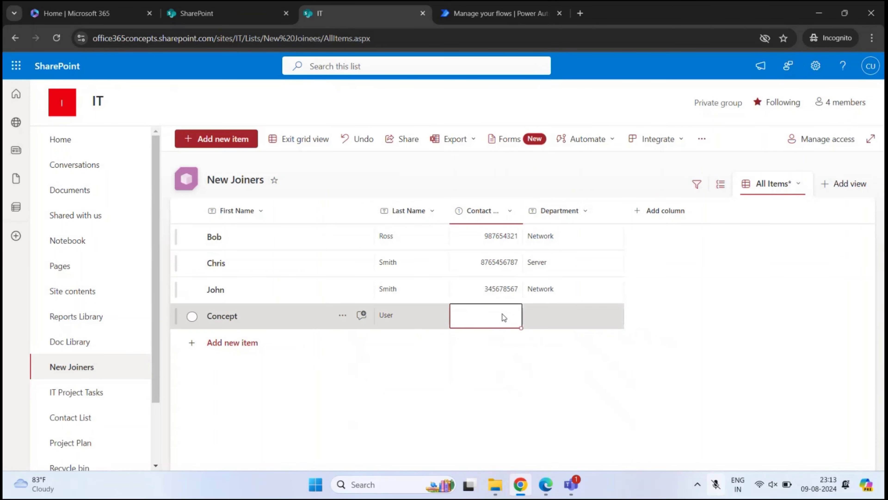
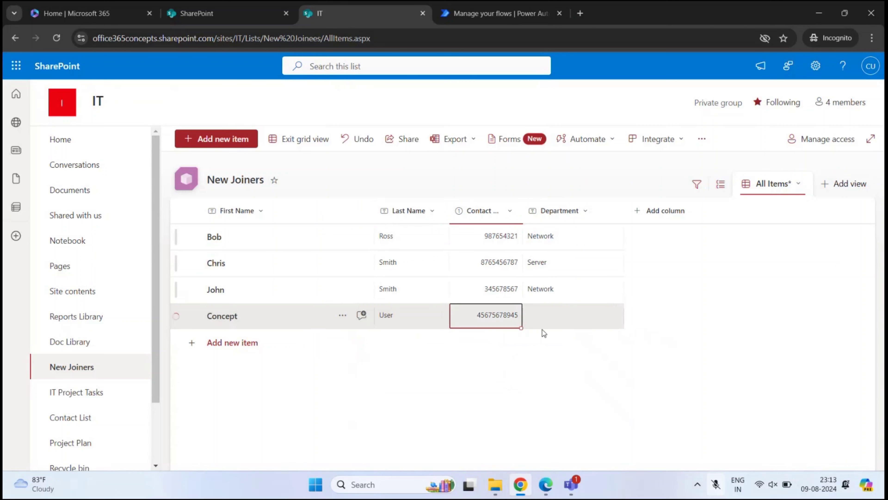
{"action": "left_click", "coordinate": [548, 316]}
{"action": "type", "text": "Server"}
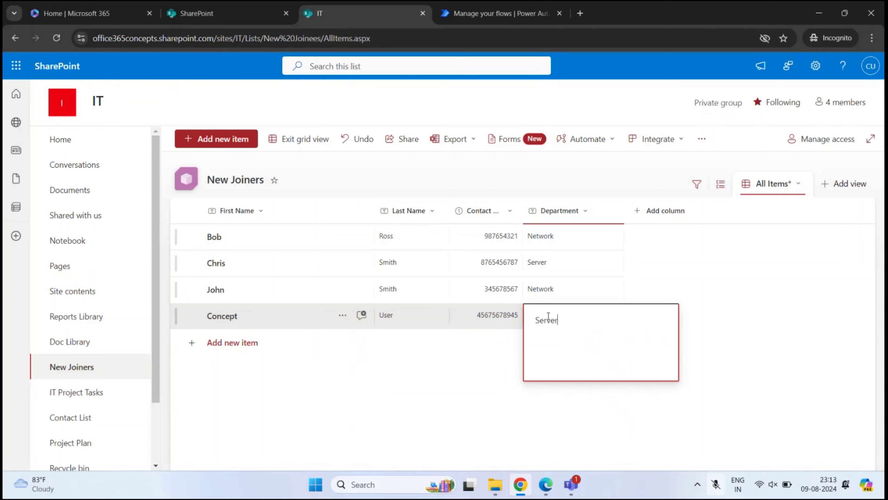
{"action": "left_click", "coordinate": [462, 362]}
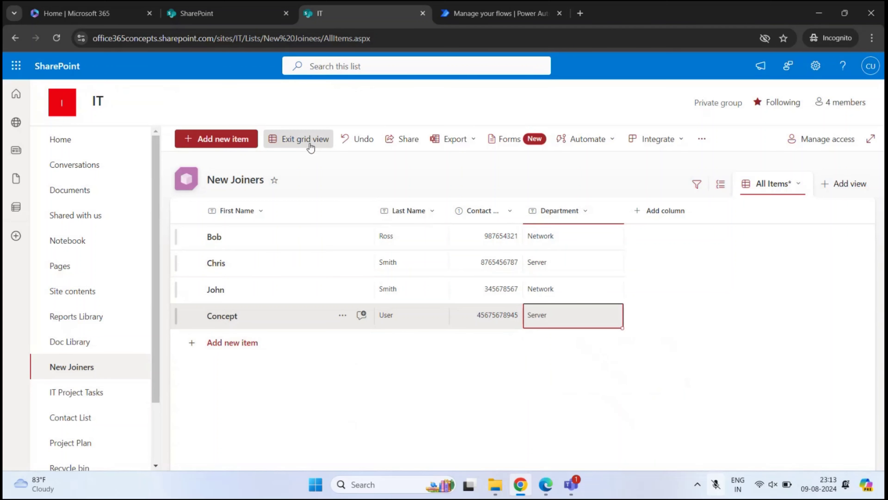
{"action": "left_click", "coordinate": [301, 142]}
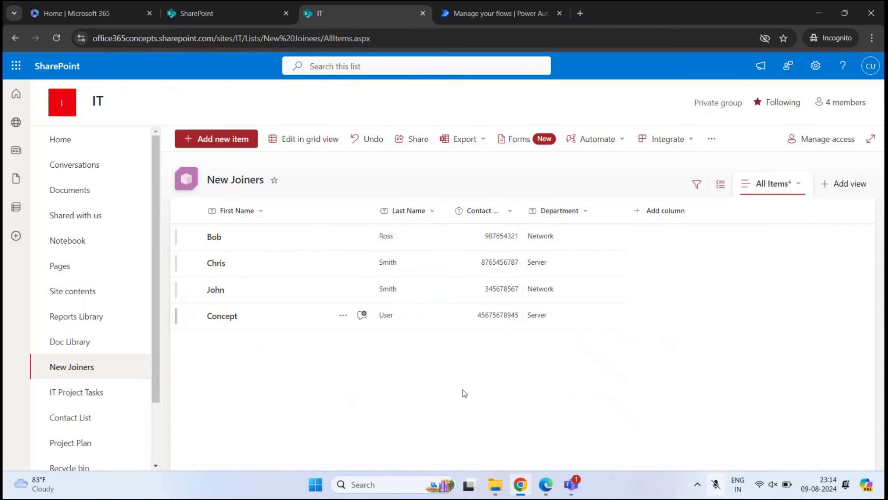
{"action": "left_click", "coordinate": [496, 13]}
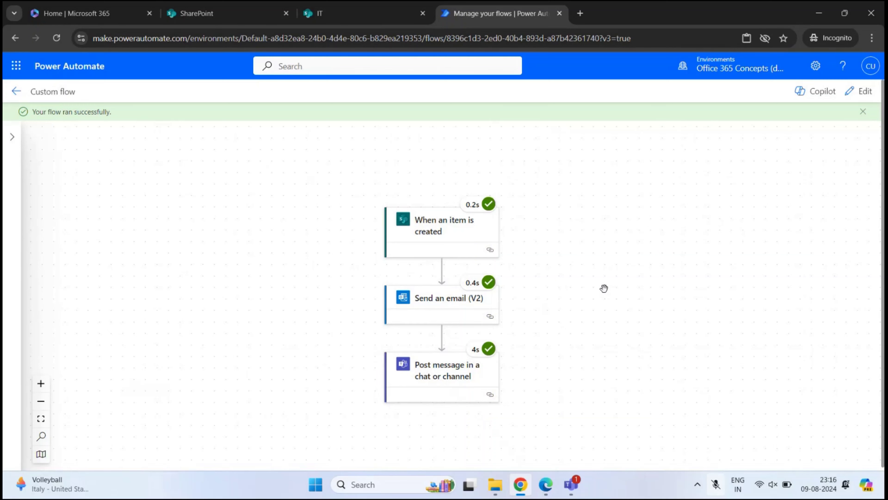
- Open the flow's new-employee announcement email in the Outlook inbox
{"action": "left_click", "coordinate": [546, 485]}
{"action": "left_click", "coordinate": [260, 166]}
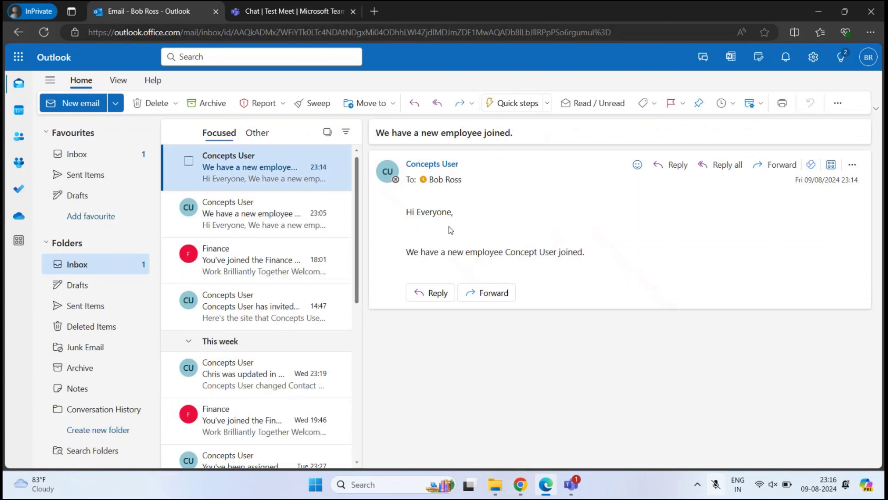
- Highlight the email's 'We have a new employee joined.' sentence, then go to Microsoft Teams
{"action": "left_click_drag", "start_coordinate": [406, 252], "coordinate": [584, 254]}
{"action": "left_click", "coordinate": [260, 17]}
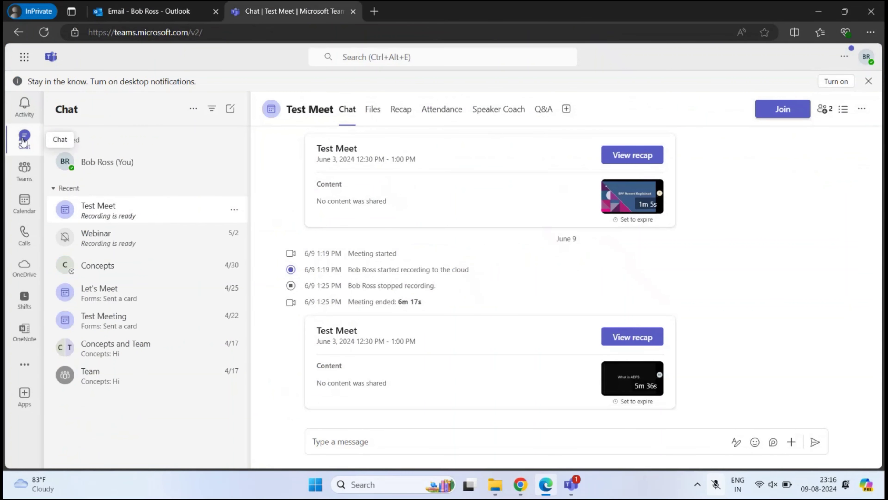
- Check the workflow's new-joiner post in Org Team1's Anouncement channel, then return to Power Automate
{"action": "left_click", "coordinate": [24, 169]}
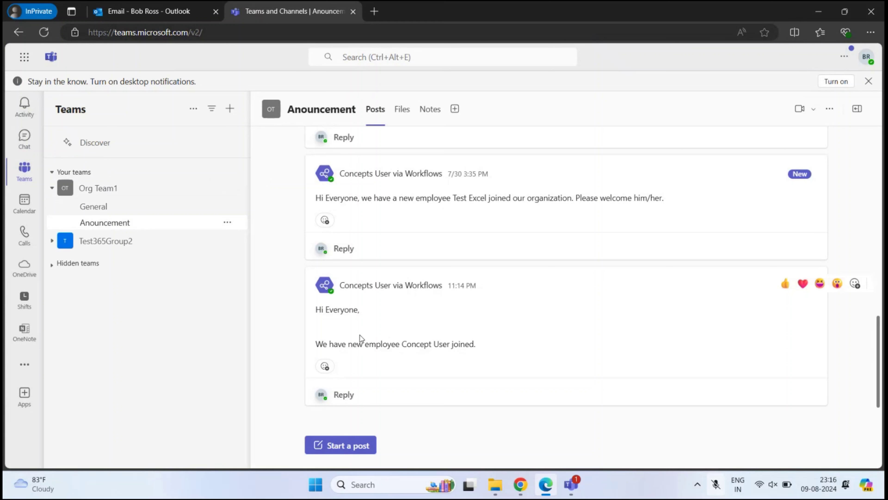
{"action": "left_click_drag", "start_coordinate": [313, 310], "coordinate": [361, 311]}
{"action": "left_click", "coordinate": [330, 339]}
{"action": "left_click_drag", "start_coordinate": [319, 345], "coordinate": [393, 356]}
{"action": "left_click_drag", "start_coordinate": [478, 350], "coordinate": [484, 348]}
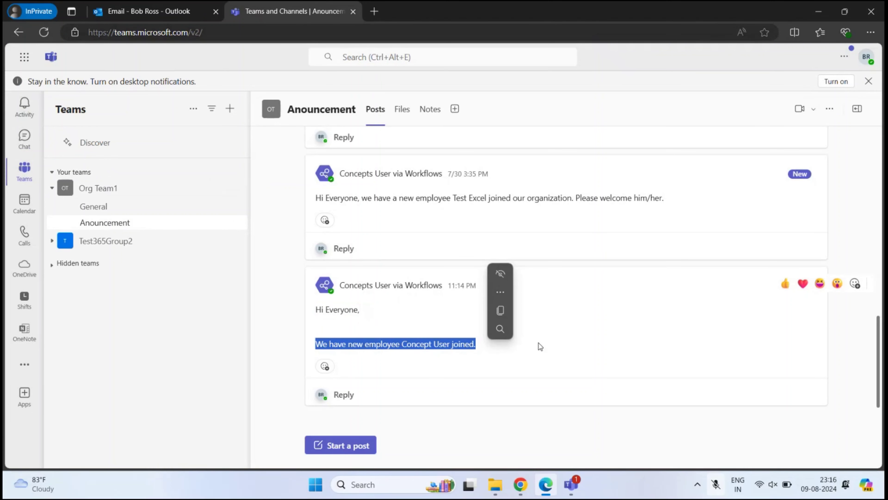
{"action": "left_click", "coordinate": [520, 484]}
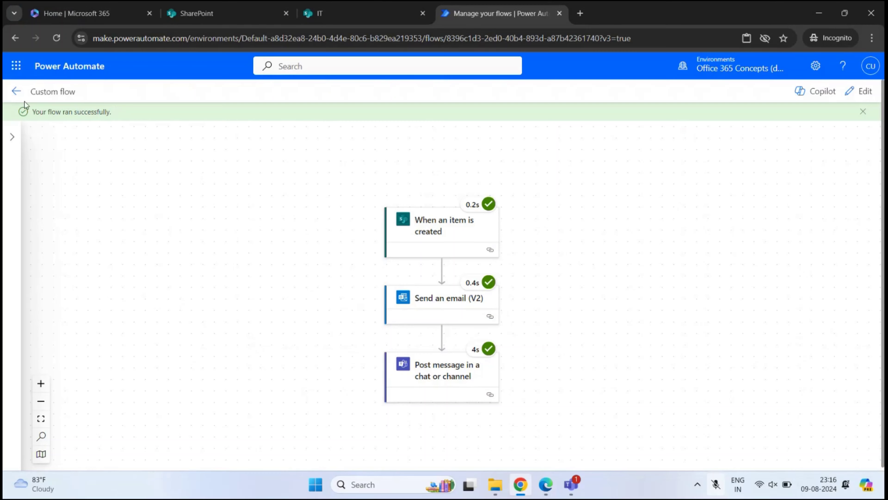
- Reopen the Custom flow for editing, close Copilot, and go back to the New Joiners list
{"action": "left_click", "coordinate": [17, 92]}
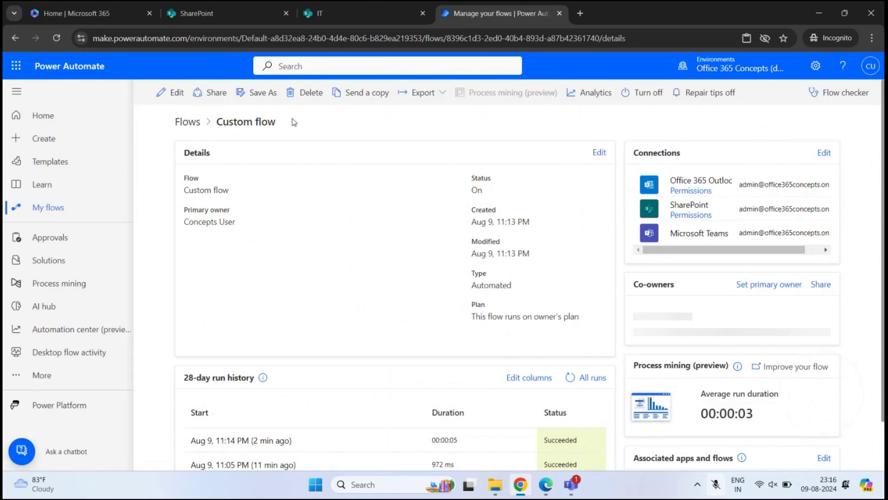
{"action": "left_click", "coordinate": [170, 93]}
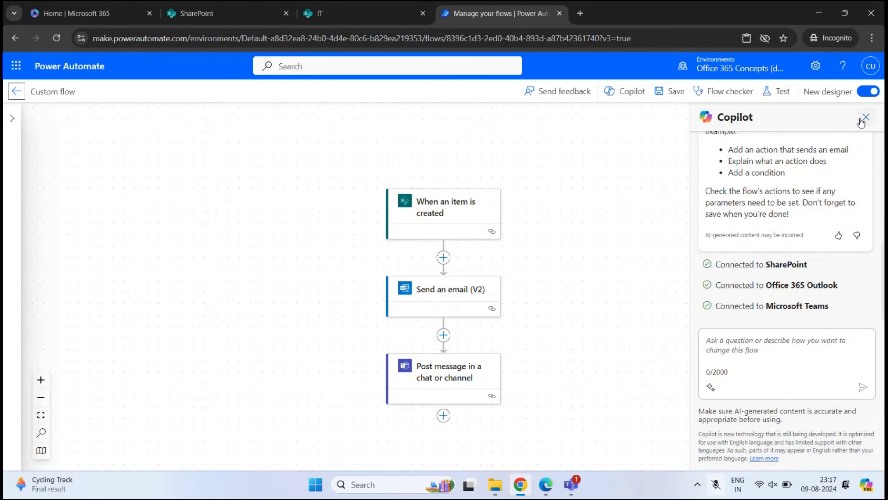
{"action": "left_click", "coordinate": [863, 119]}
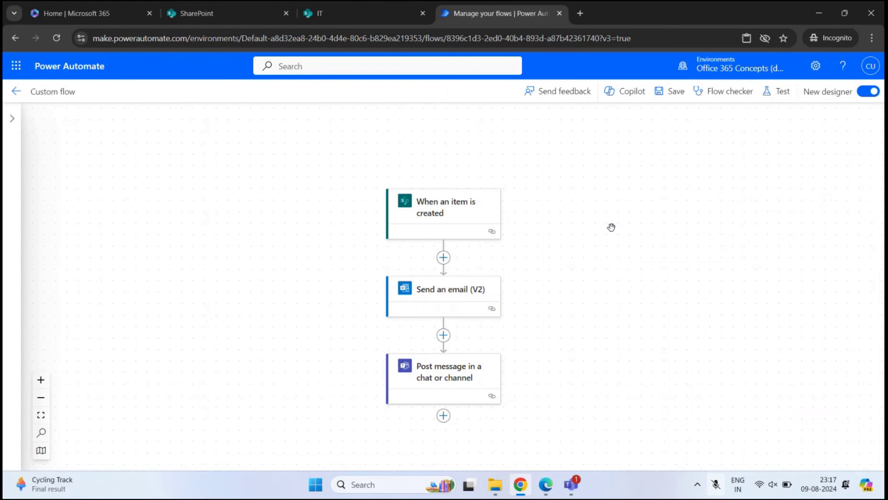
{"action": "left_click", "coordinate": [340, 22]}
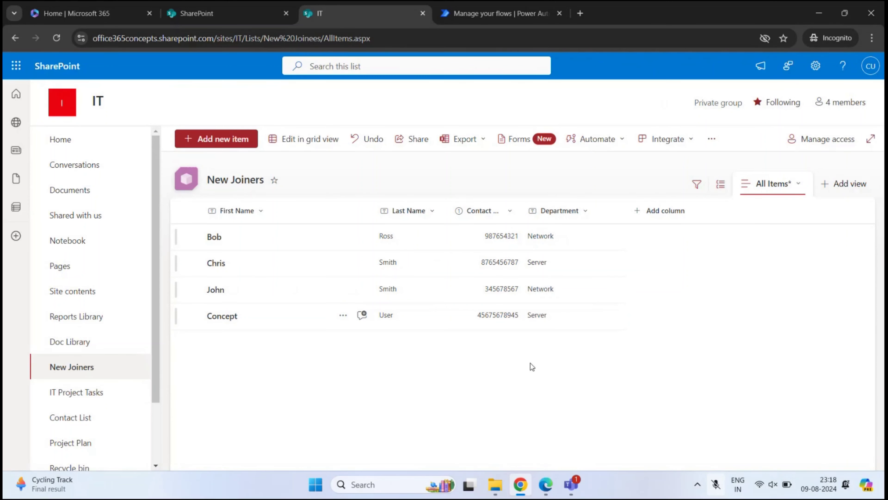
- Add a new Choice column to the list named Approval
{"action": "left_click", "coordinate": [659, 211]}
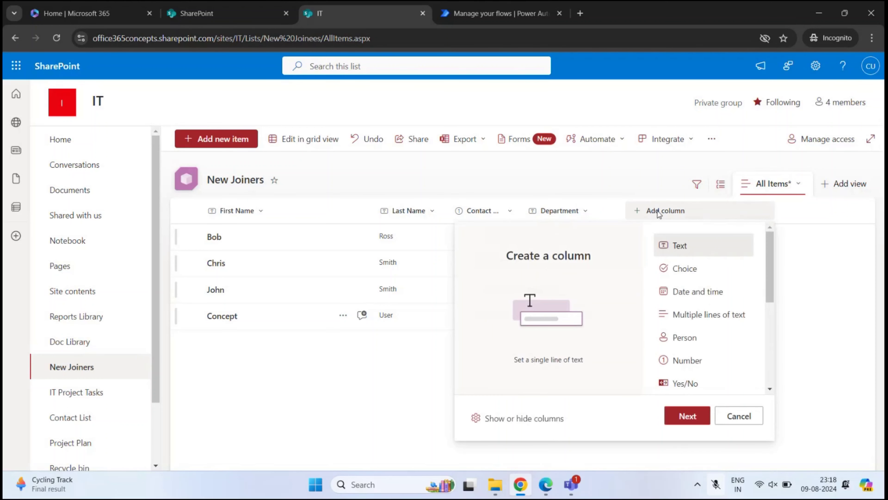
{"action": "left_click", "coordinate": [704, 273]}
{"action": "left_click", "coordinate": [687, 416]}
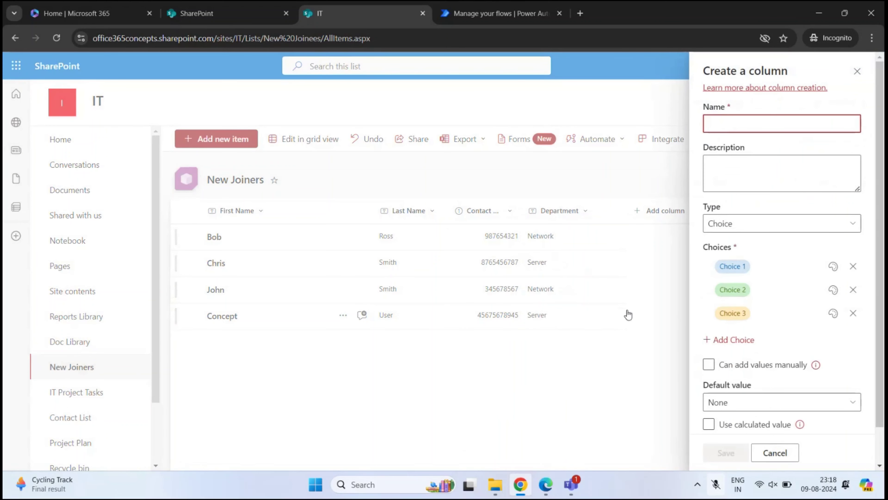
{"action": "left_click", "coordinate": [707, 227]}
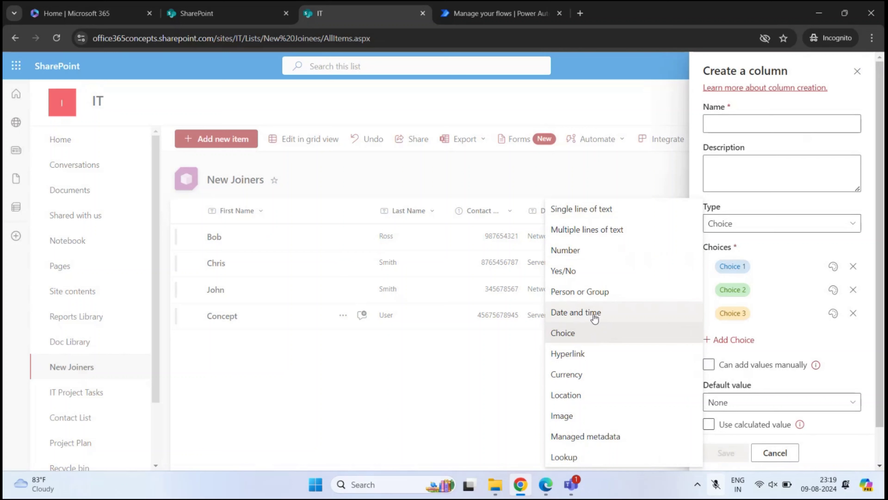
{"action": "left_click", "coordinate": [717, 120]}
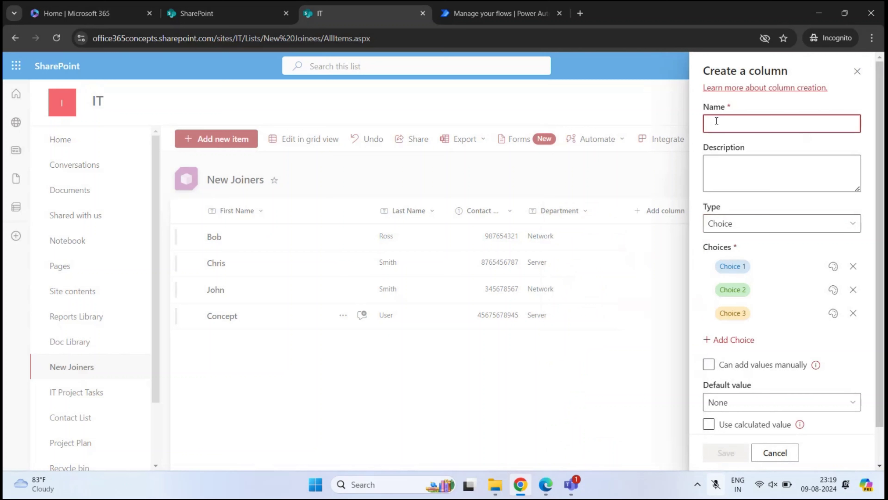
{"action": "type", "text": "Approval"}
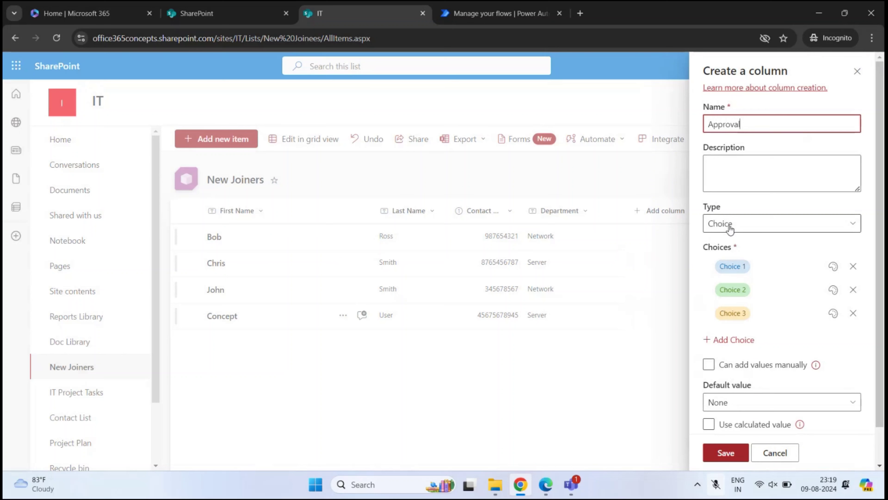
{"action": "left_click", "coordinate": [700, 250]}
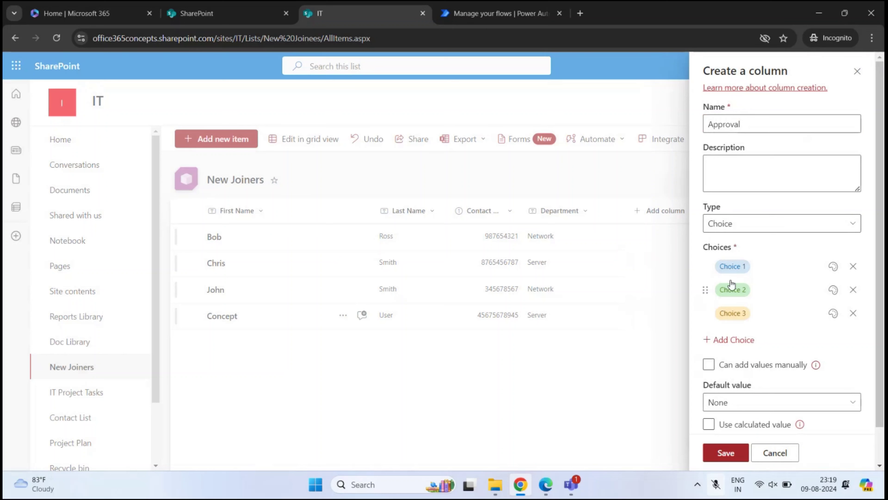
- Remove the third choice and rename the remaining two to Approved and Denied
{"action": "left_click", "coordinate": [853, 313]}
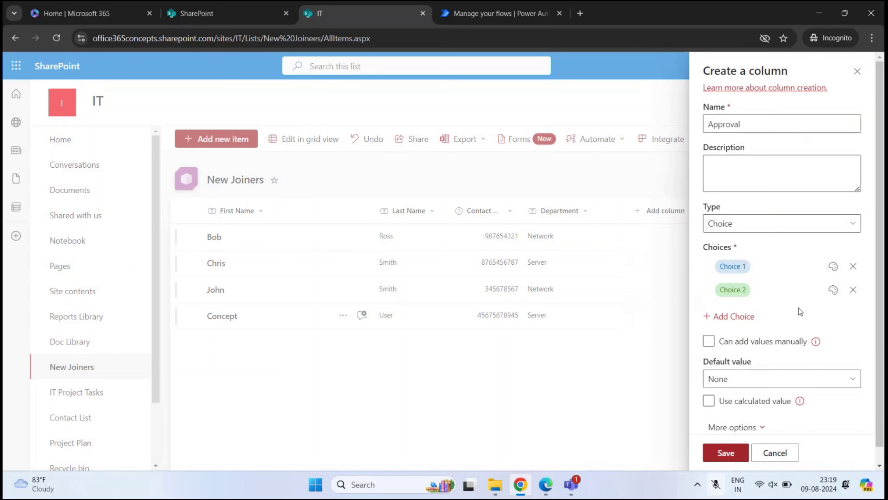
{"action": "left_click", "coordinate": [736, 265]}
{"action": "type", "text": "Approved"}
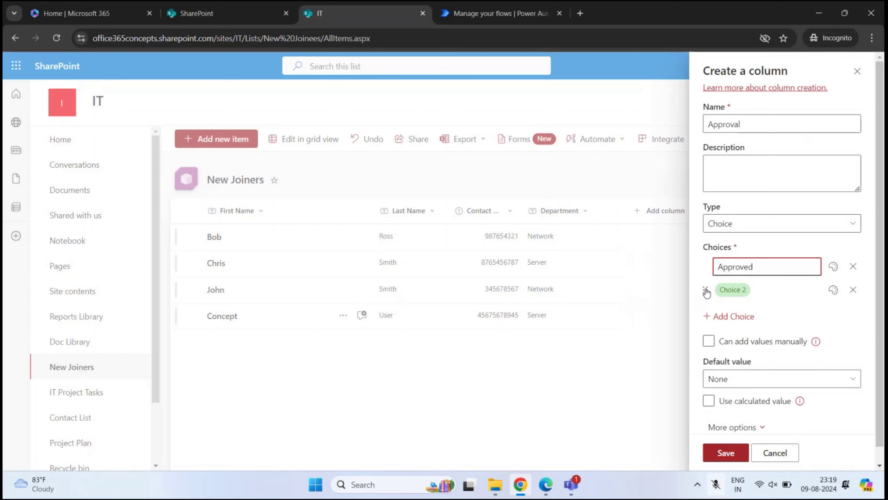
{"action": "left_click", "coordinate": [725, 290]}
{"action": "type", "text": "Denied"}
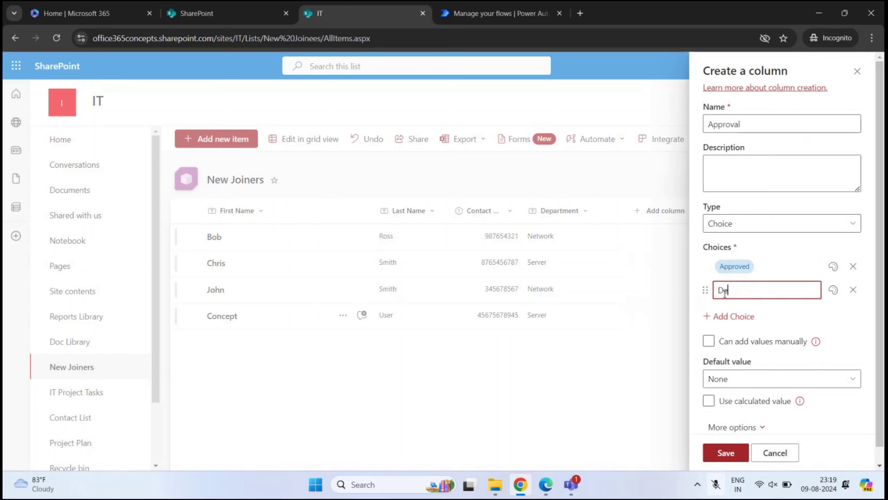
{"action": "left_click", "coordinate": [709, 271]}
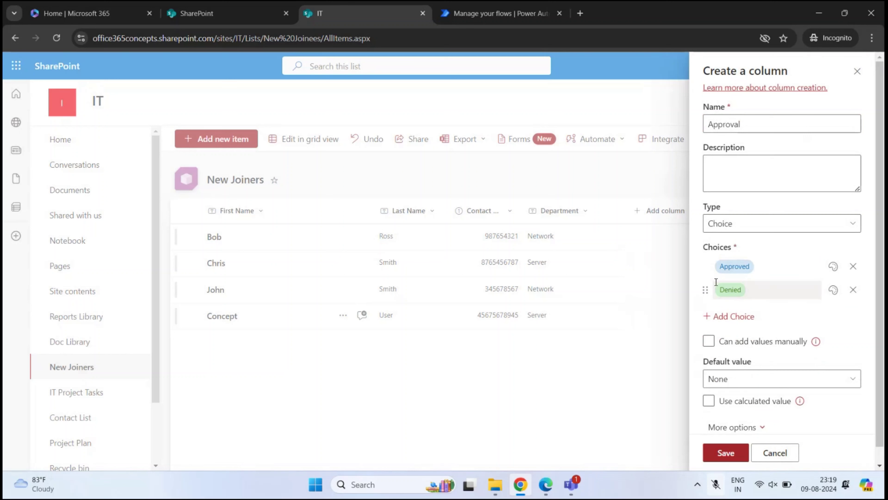
- Colour Denied red and Approved green, make the column required, and save it
{"action": "left_click", "coordinate": [835, 292]}
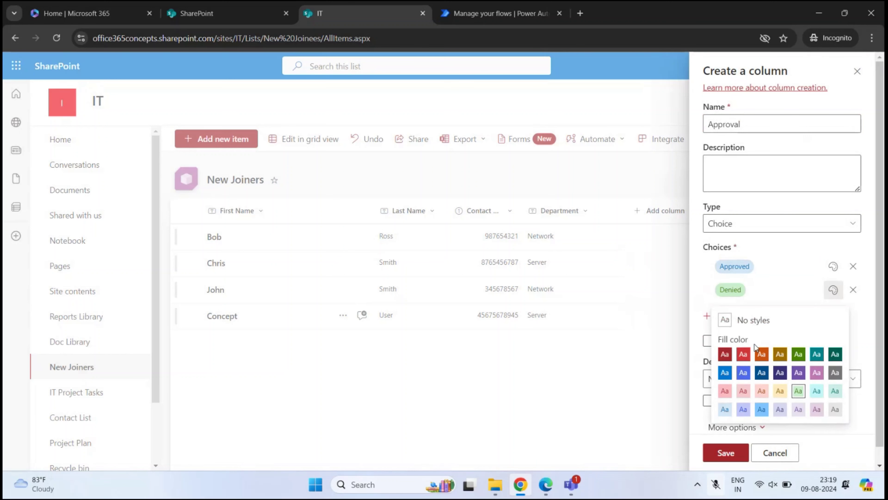
{"action": "left_click", "coordinate": [744, 354]}
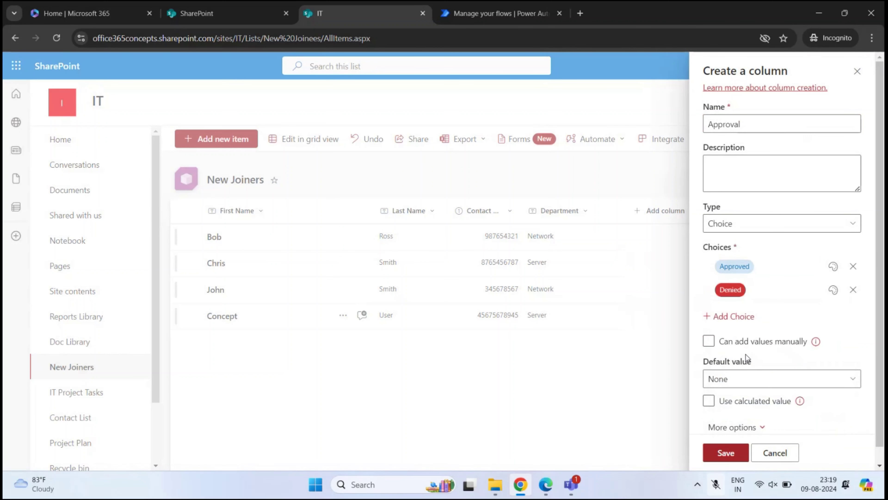
{"action": "left_click", "coordinate": [834, 268]}
{"action": "left_click", "coordinate": [797, 331]}
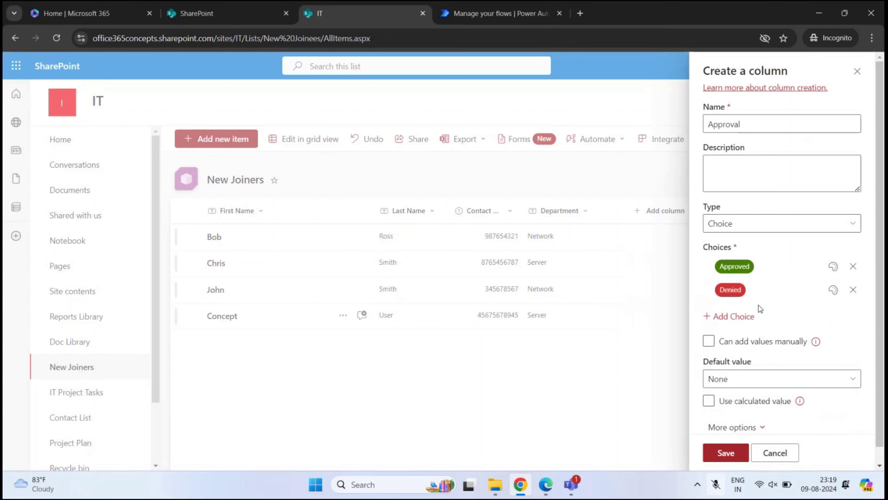
{"action": "scroll", "coordinate": [736, 338], "scroll_direction": "down", "scroll_amount": 1}
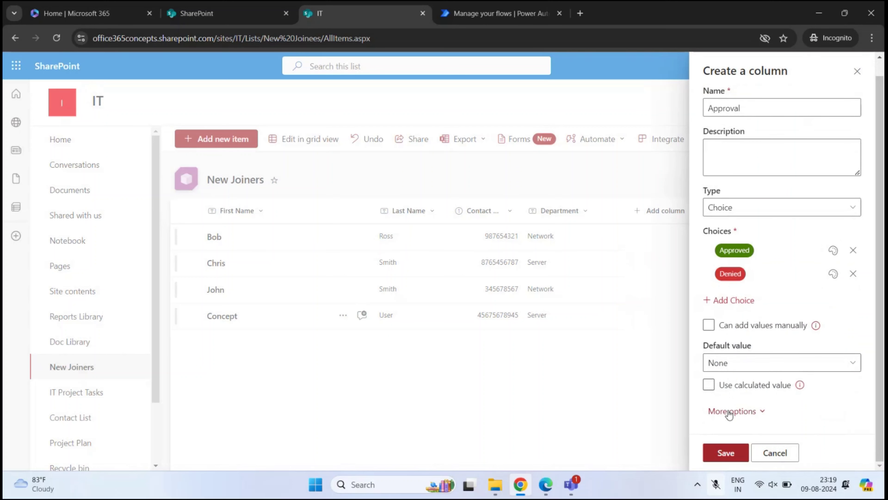
{"action": "scroll", "coordinate": [731, 402], "scroll_direction": "down", "scroll_amount": 2}
{"action": "scroll", "coordinate": [742, 343], "scroll_direction": "down", "scroll_amount": 5}
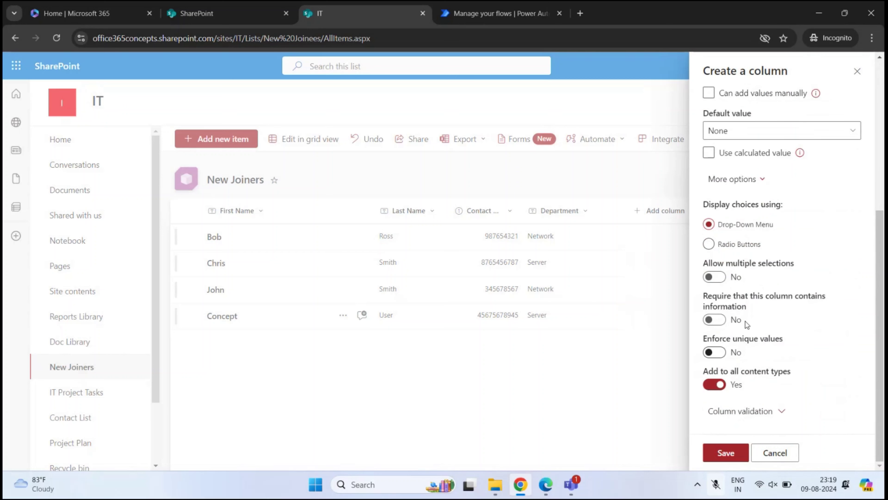
{"action": "left_click", "coordinate": [715, 320]}
{"action": "left_click", "coordinate": [730, 452]}
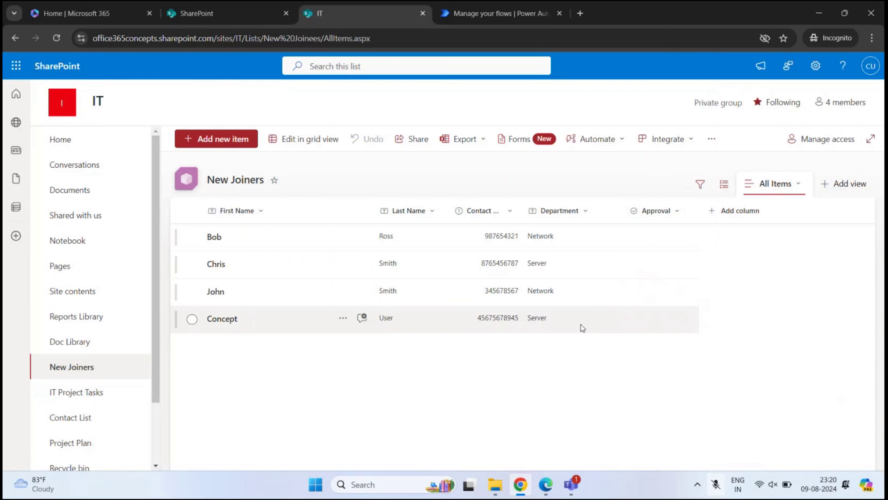
- In grid view, set Approval to Approved for Bob, Chris, John and Concept
{"action": "left_click", "coordinate": [300, 142]}
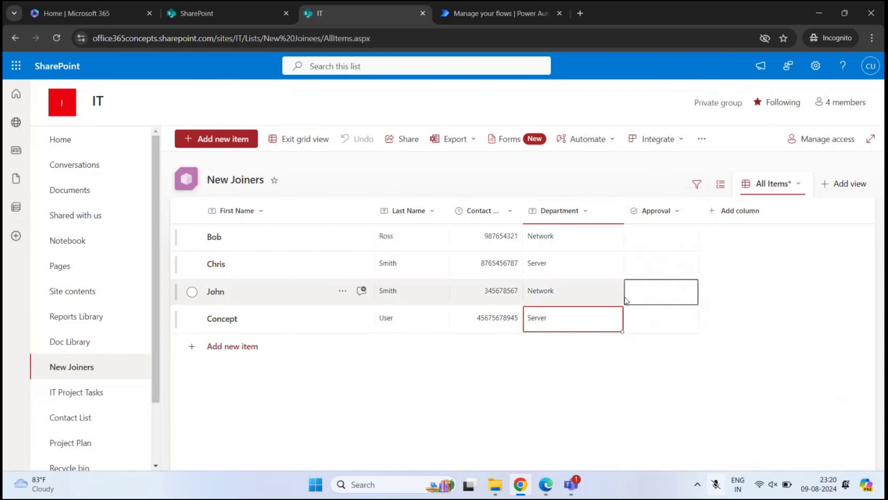
{"action": "left_click", "coordinate": [654, 239]}
{"action": "type", "text": "Approved"}
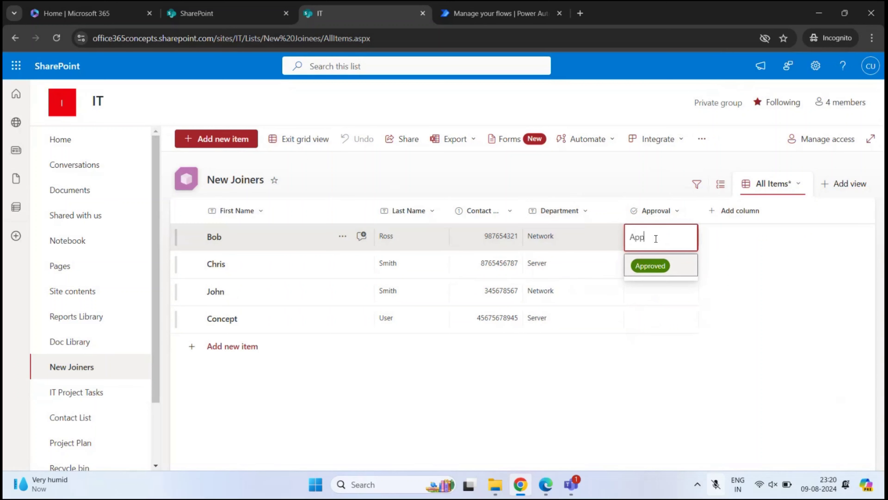
{"action": "left_click", "coordinate": [662, 266]}
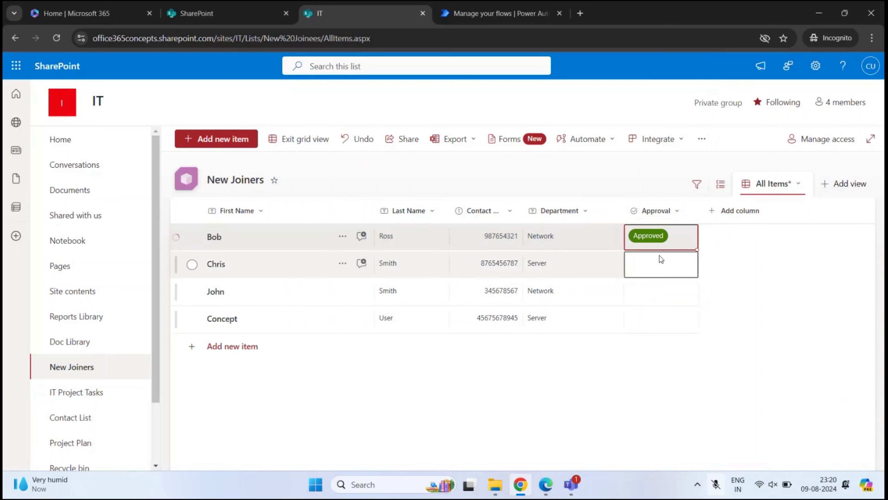
{"action": "left_click", "coordinate": [648, 272]}
{"action": "left_click", "coordinate": [648, 295]}
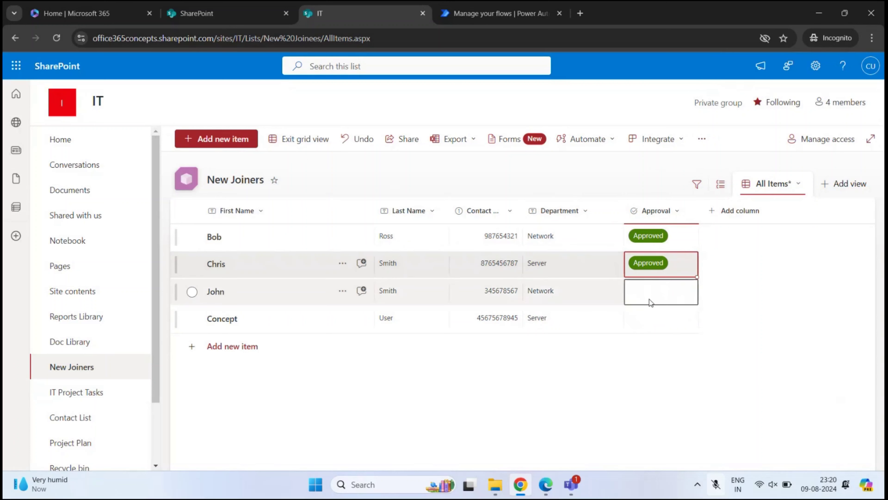
{"action": "left_click", "coordinate": [649, 299]}
{"action": "left_click", "coordinate": [648, 317]}
{"action": "left_click", "coordinate": [646, 322]}
{"action": "left_click", "coordinate": [648, 350]}
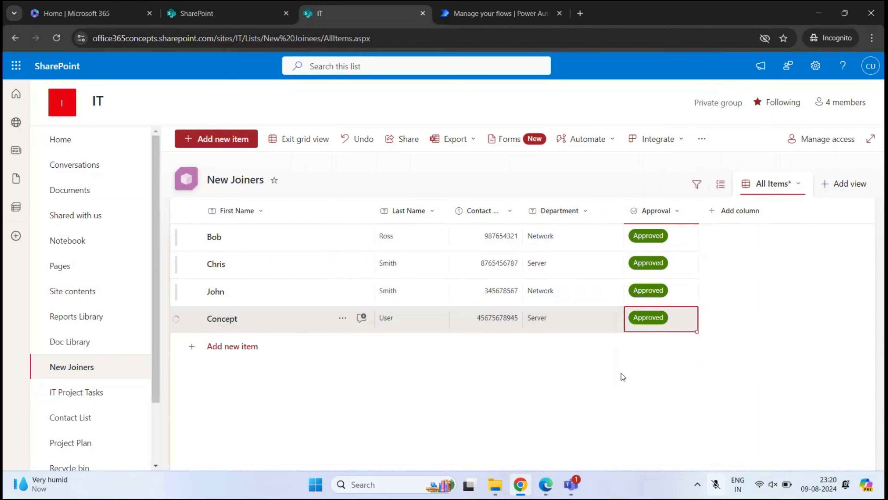
- Exit grid view and, in the flow designer, insert a step after the Teams message
{"action": "left_click", "coordinate": [296, 146]}
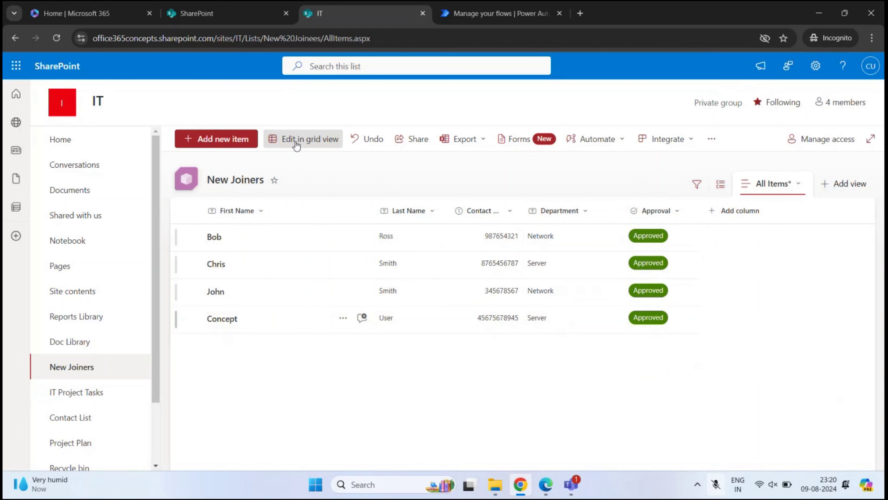
{"action": "left_click", "coordinate": [541, 15]}
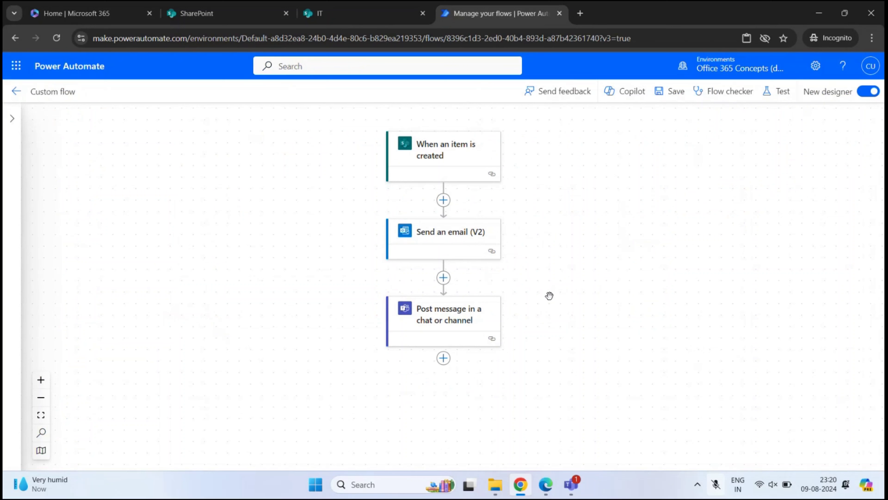
{"action": "left_click", "coordinate": [447, 360]}
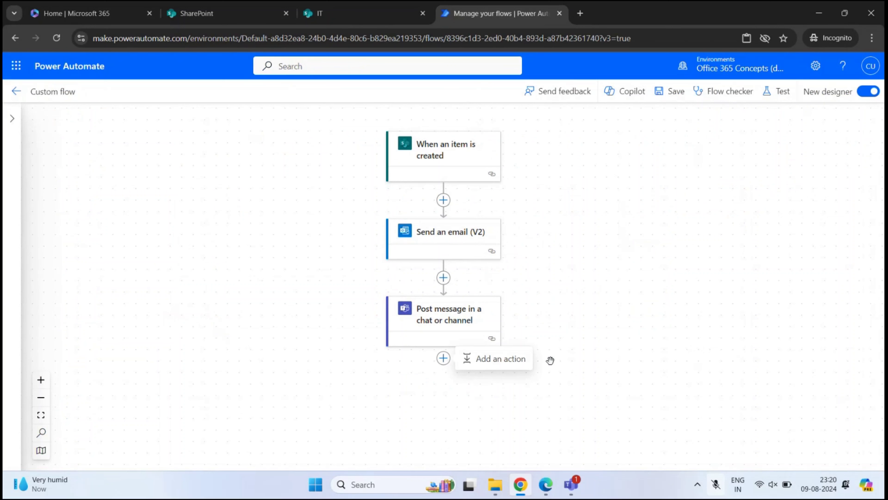
- Add a Control > Condition action after the Teams post step
{"action": "left_click", "coordinate": [499, 367]}
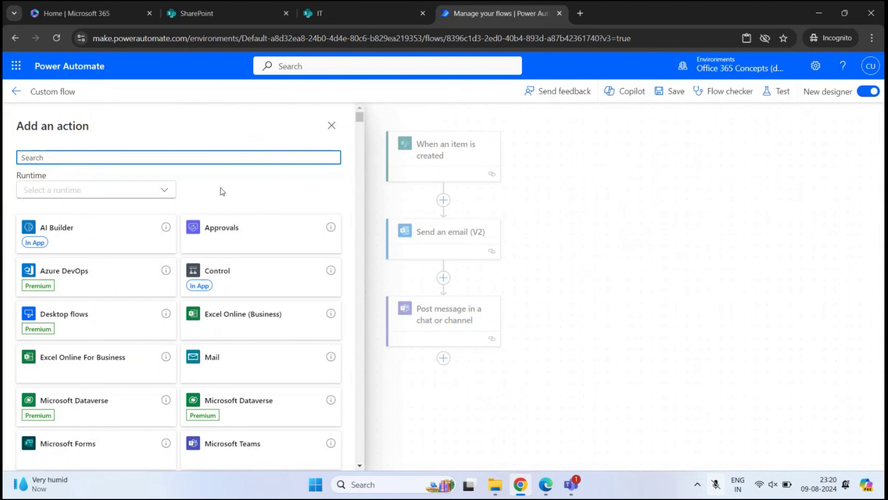
{"action": "type", "text": "condition"}
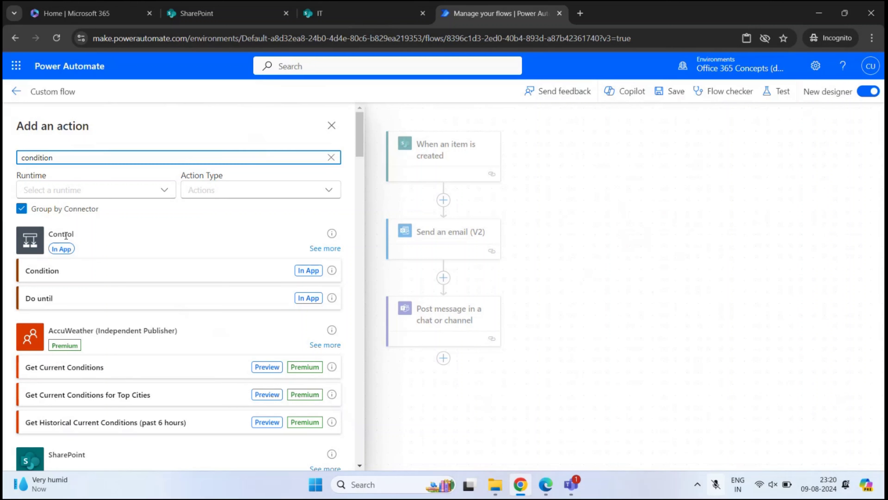
{"action": "left_click", "coordinate": [59, 272]}
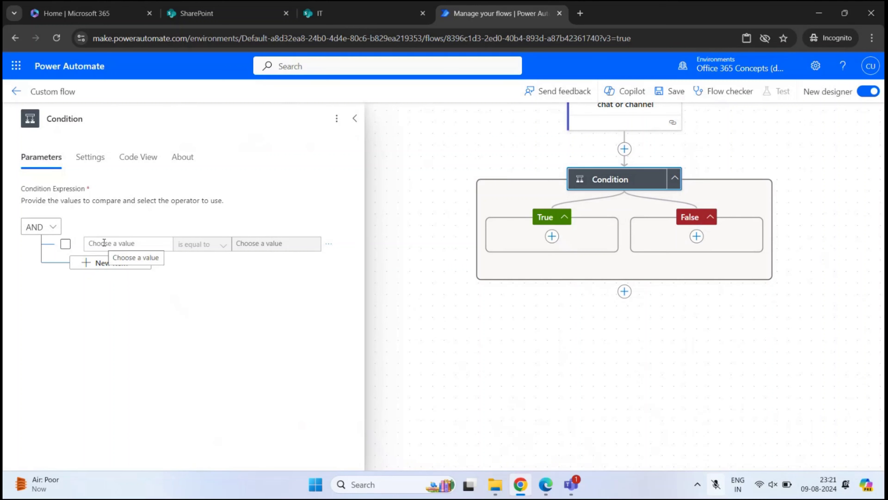
{"action": "left_click", "coordinate": [104, 242]}
- Make the Condition check whether the item's Department field is equal to Server
{"action": "left_click", "coordinate": [74, 234]}
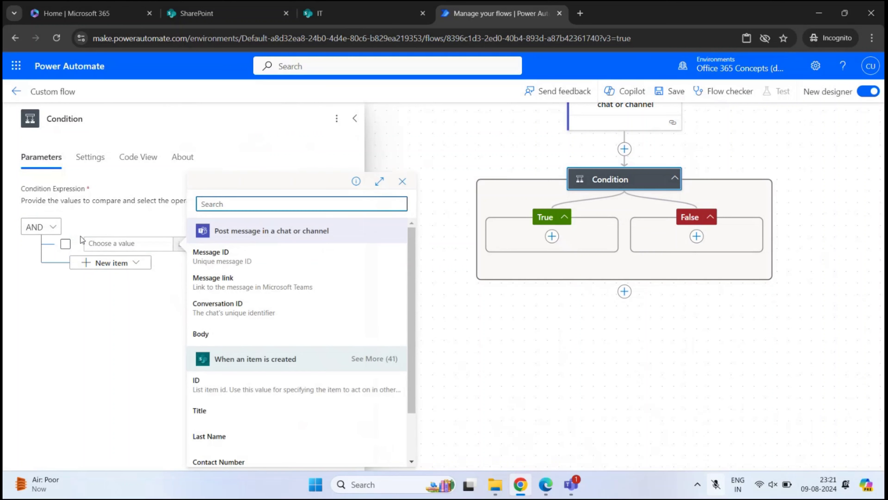
{"action": "type", "text": "departme"}
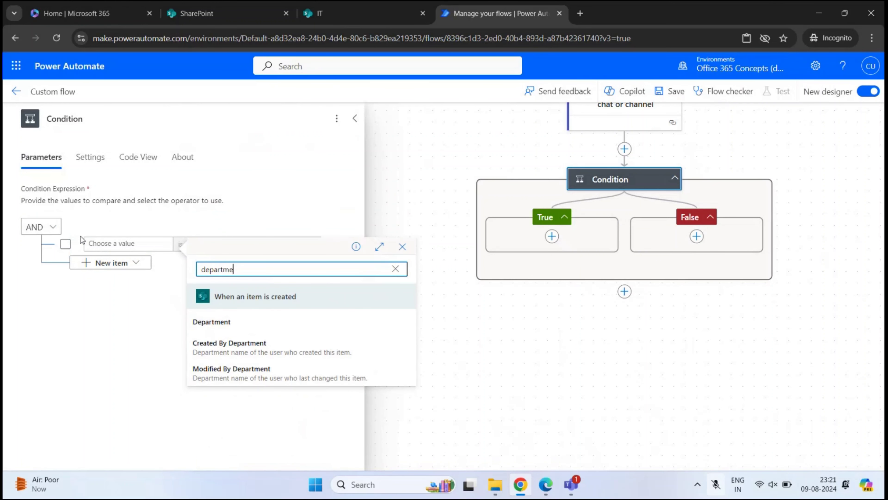
{"action": "left_click", "coordinate": [206, 324]}
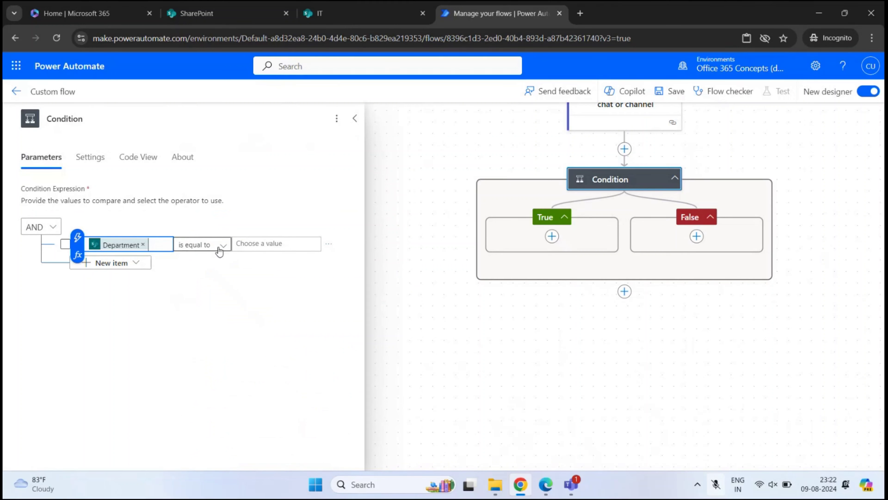
{"action": "left_click", "coordinate": [257, 244]}
{"action": "type", "text": "Server"}
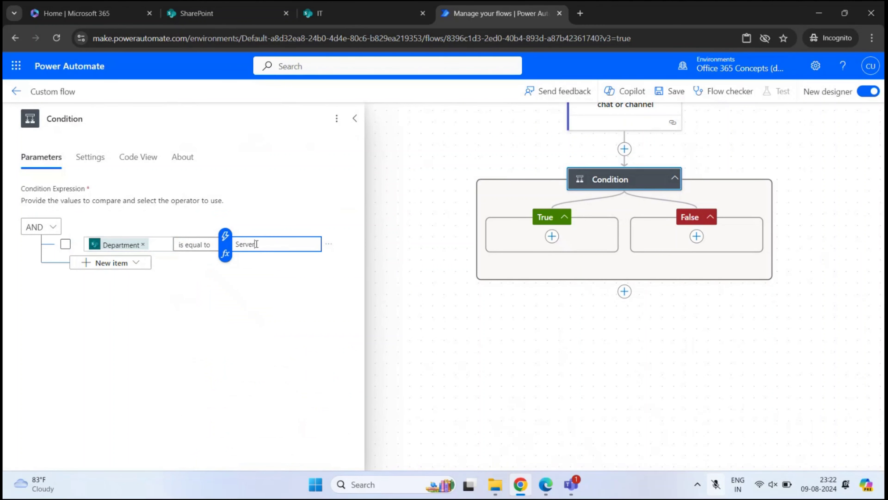
{"action": "left_click", "coordinate": [251, 285]}
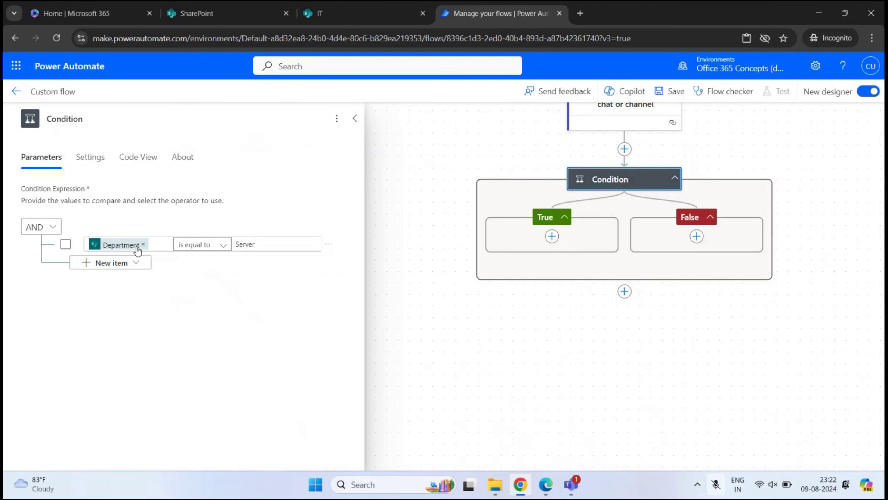
{"action": "left_click", "coordinate": [354, 119]}
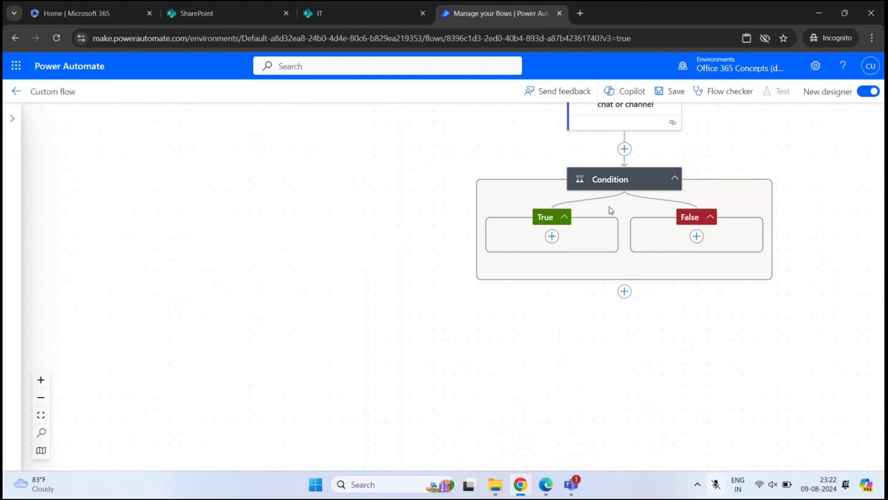
{"action": "left_click", "coordinate": [552, 240]}
- Add a 'Start and wait for an approval' step to the True branch, type Approve/Reject - First to respond
{"action": "left_click", "coordinate": [586, 240]}
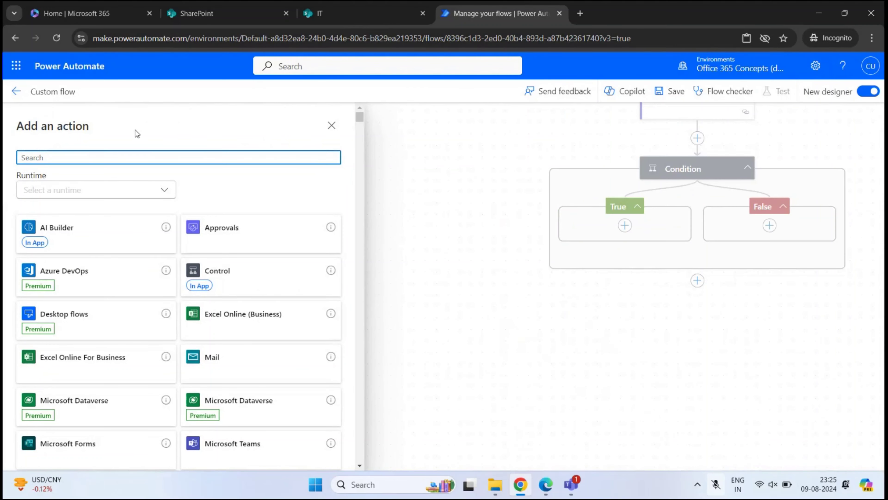
{"action": "type", "text": "approval"}
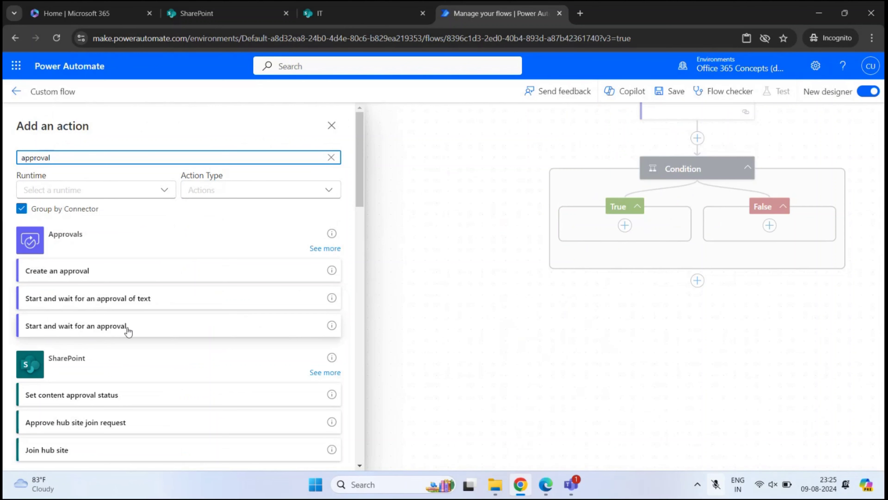
{"action": "left_click", "coordinate": [137, 327]}
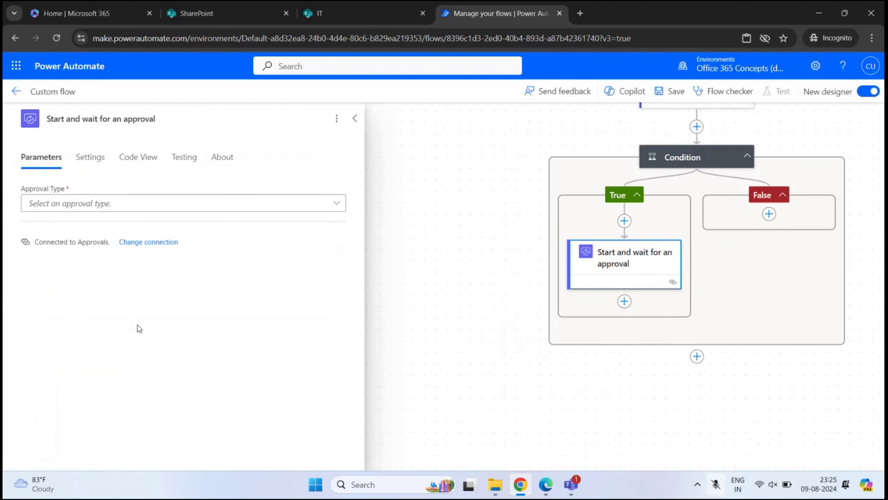
{"action": "left_click", "coordinate": [130, 207]}
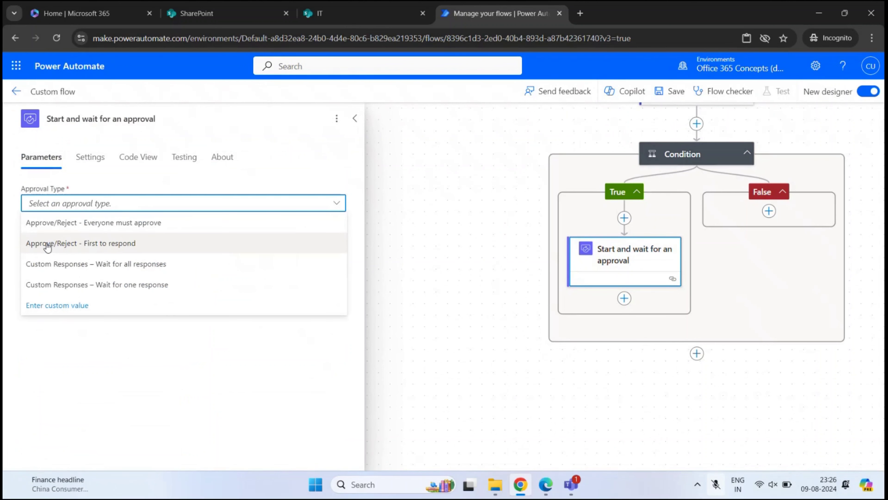
{"action": "left_click", "coordinate": [149, 248]}
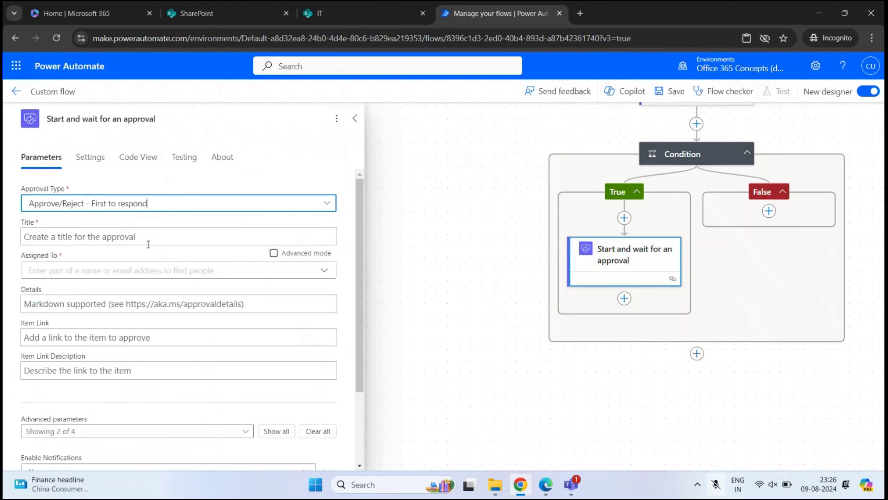
- Title the approval 'Approve the request' and assign it to the approver's email address
{"action": "left_click", "coordinate": [50, 236]}
{"action": "type", "text": "Appro"}
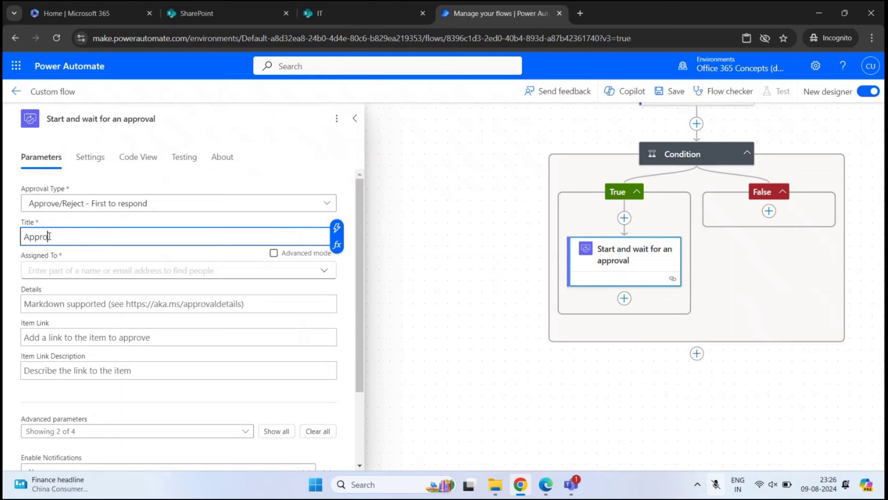
{"action": "type", "text": "ve the request"}
{"action": "left_click", "coordinate": [65, 272]}
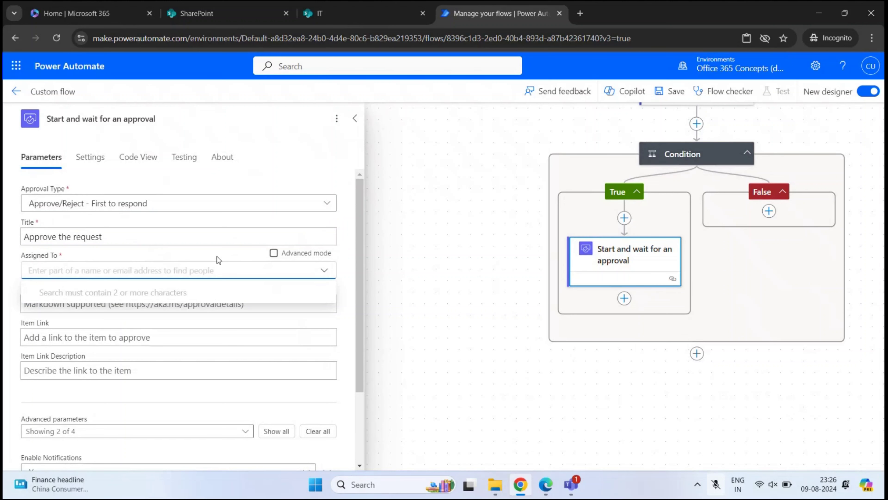
{"action": "type", "text": "bob.smi"}
{"action": "key", "text": "ctrl+a"}
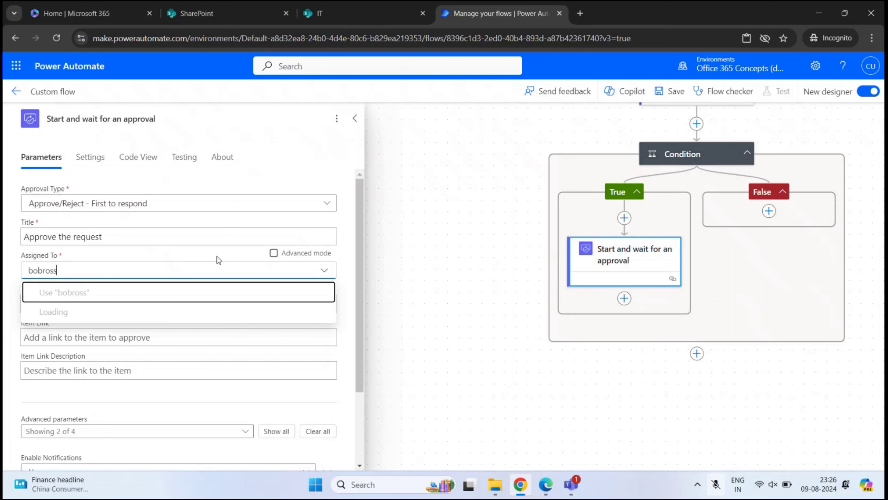
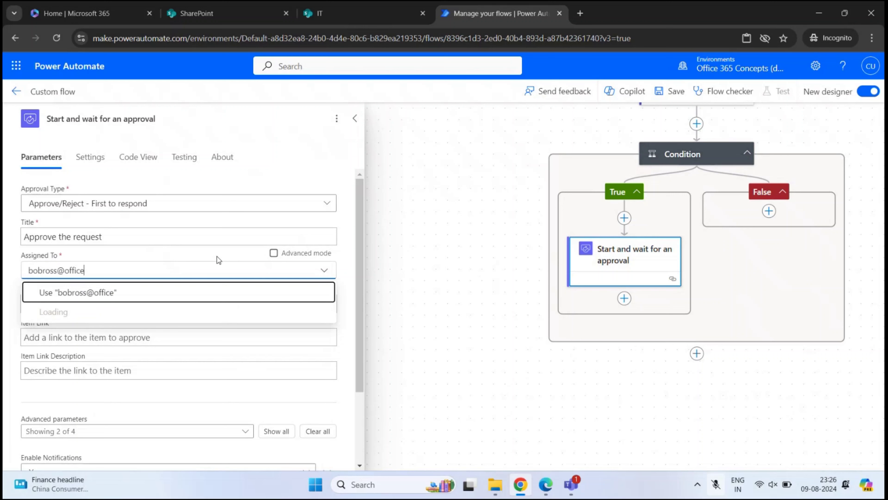
{"action": "key", "text": "Return"}
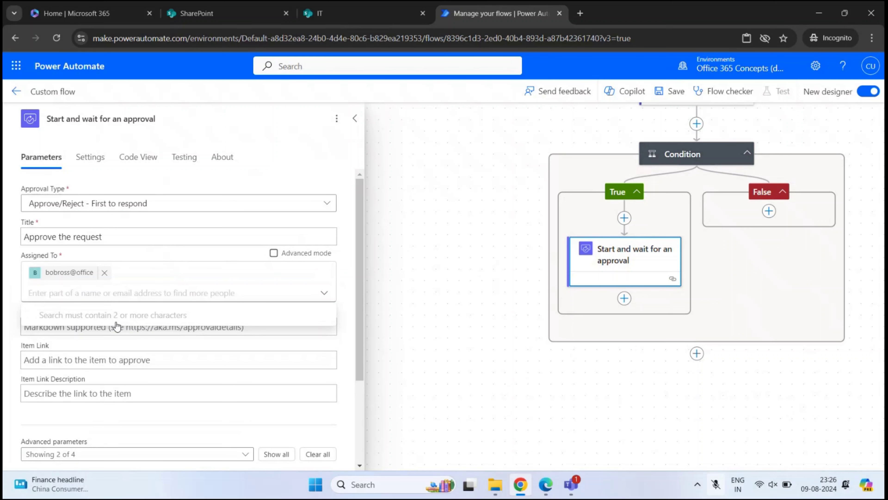
{"action": "left_click", "coordinate": [449, 309]}
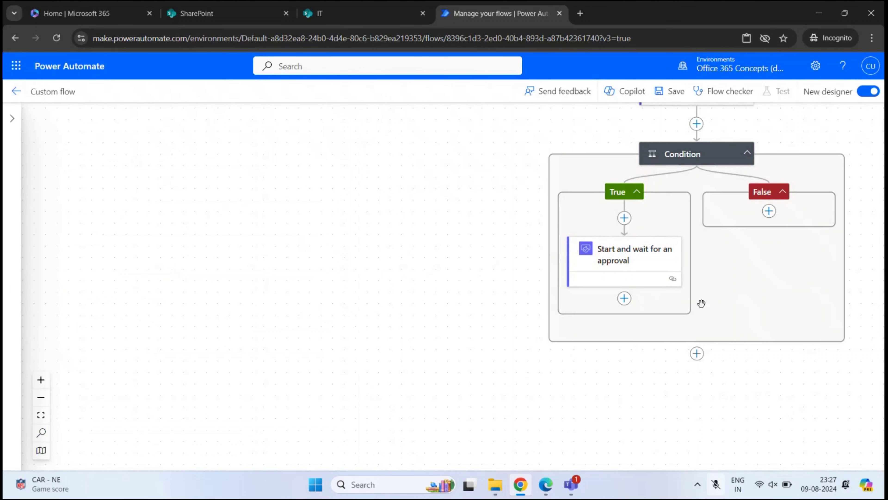
{"action": "left_click", "coordinate": [312, 13]}
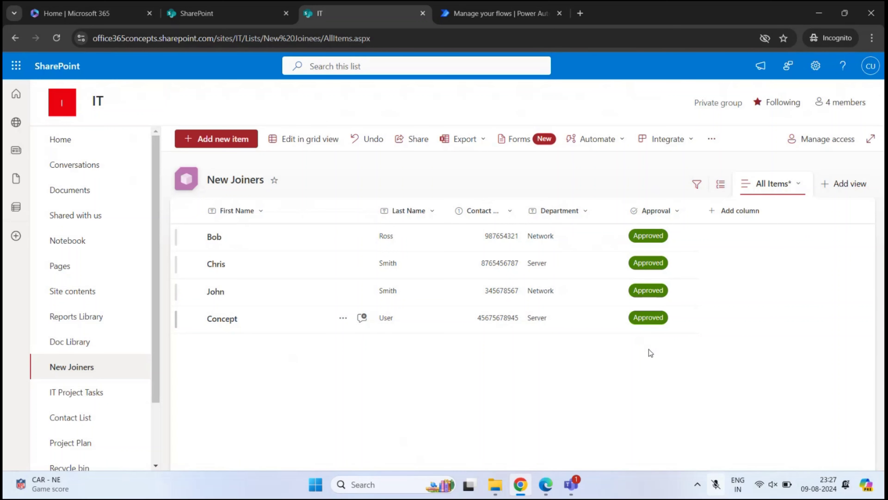
{"action": "left_click", "coordinate": [500, 13]}
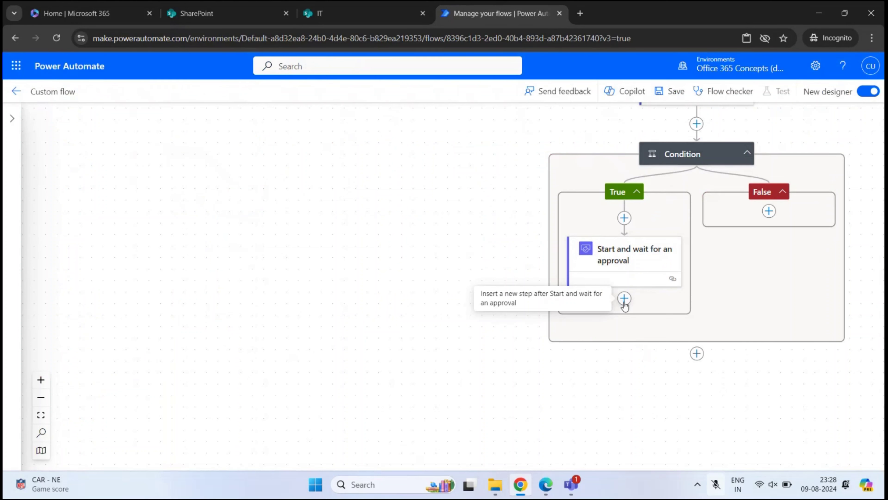
- Insert a new Condition step directly after the approval step
{"action": "left_click", "coordinate": [624, 298]}
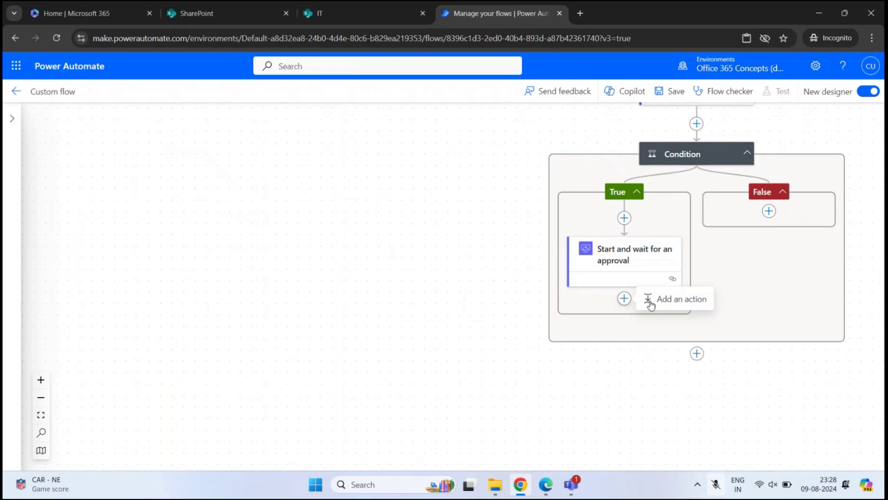
{"action": "left_click", "coordinate": [668, 300]}
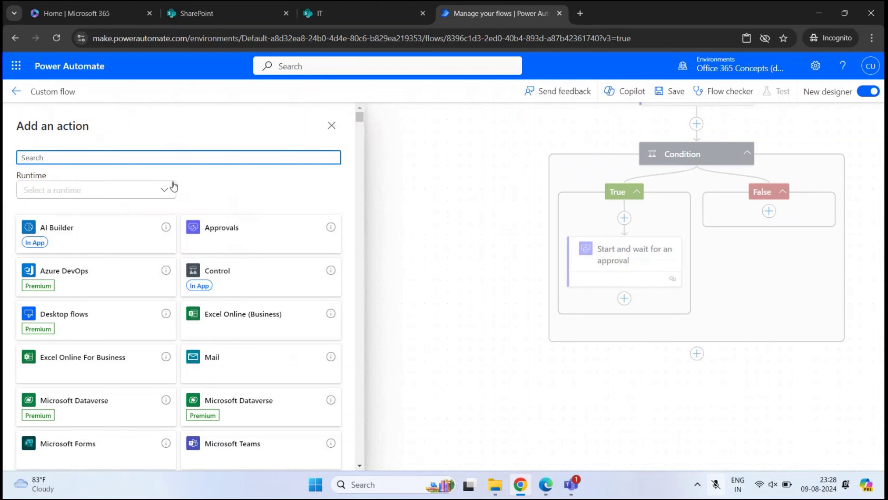
{"action": "type", "text": "condition"}
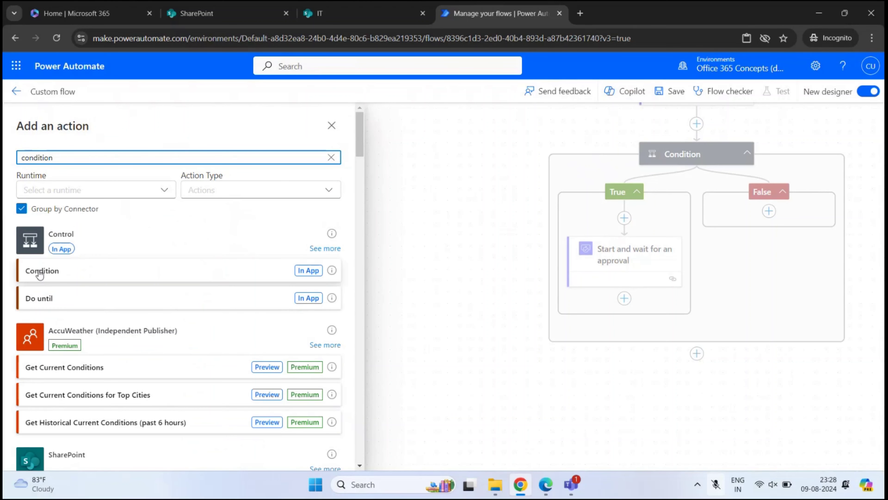
{"action": "left_click", "coordinate": [37, 272]}
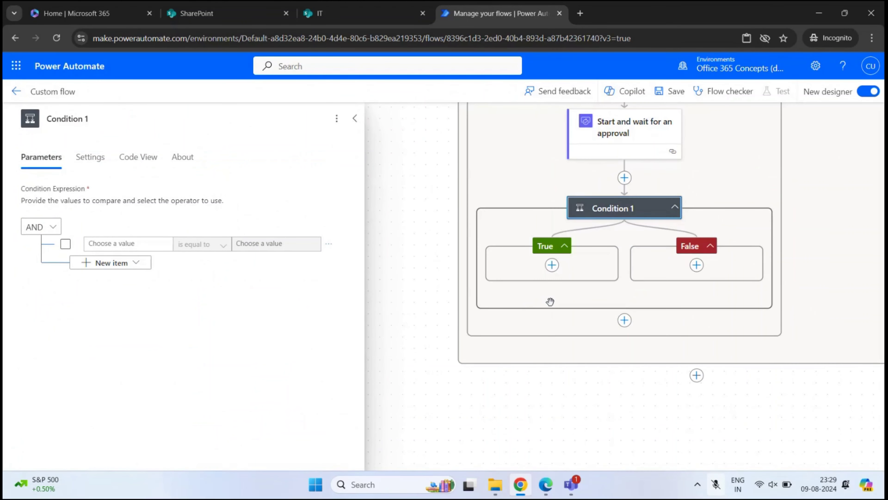
{"action": "scroll", "coordinate": [552, 300], "scroll_direction": "up", "scroll_amount": 2}
{"action": "scroll", "coordinate": [551, 300], "scroll_direction": "up", "scroll_amount": 2}
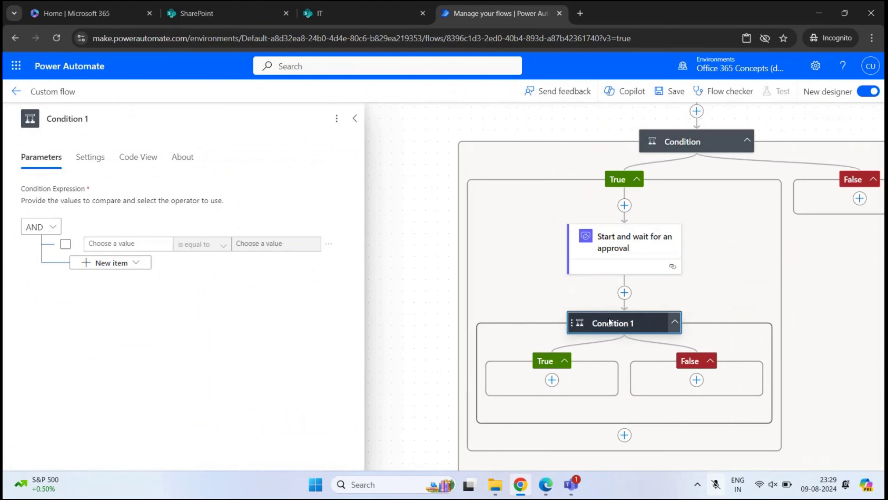
{"action": "scroll", "coordinate": [551, 300], "scroll_direction": "up", "scroll_amount": 2}
{"action": "scroll", "coordinate": [669, 217], "scroll_direction": "down", "scroll_amount": 6}
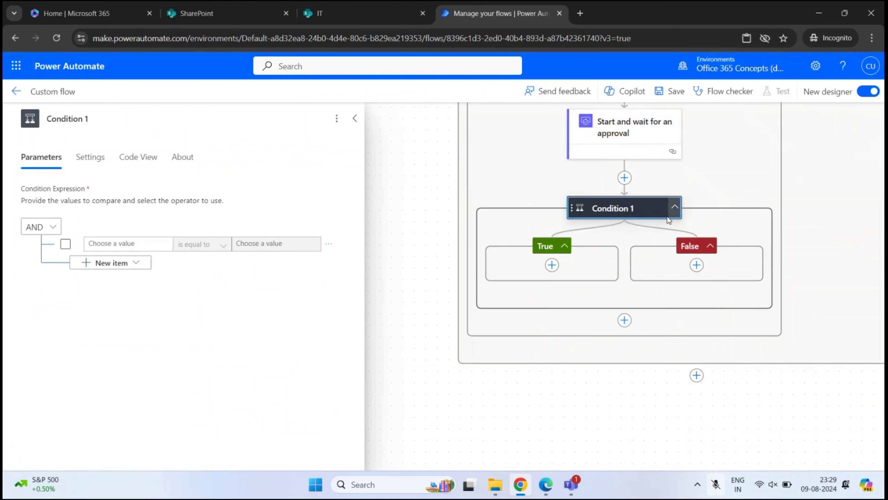
- Make Condition 1 check that the approval's Outcome is equal to Approved
{"action": "left_click", "coordinate": [120, 248]}
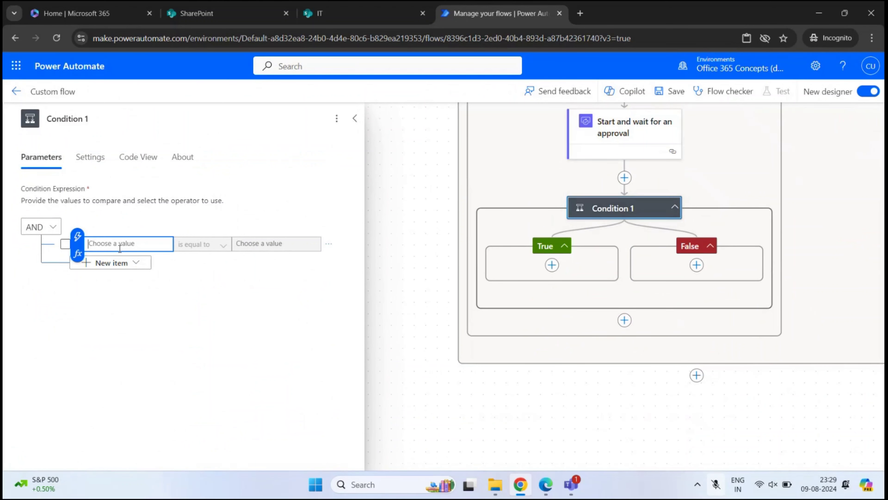
{"action": "left_click", "coordinate": [78, 240]}
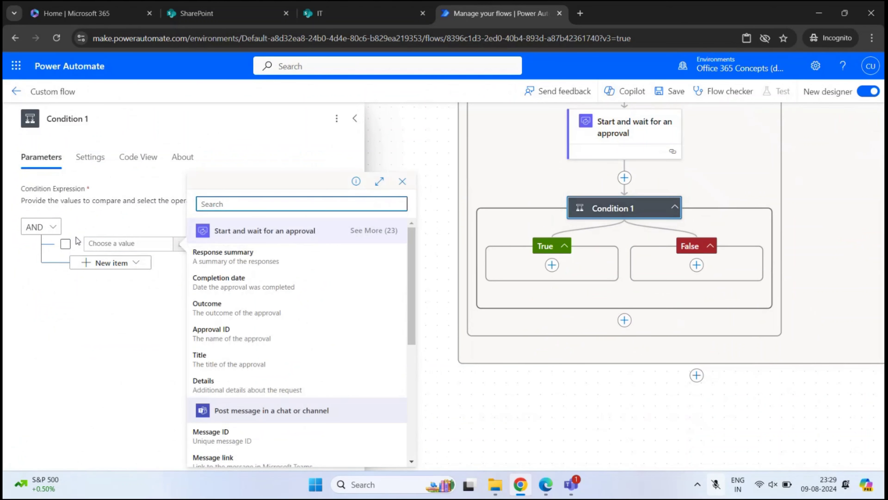
{"action": "type", "text": "Outcome"}
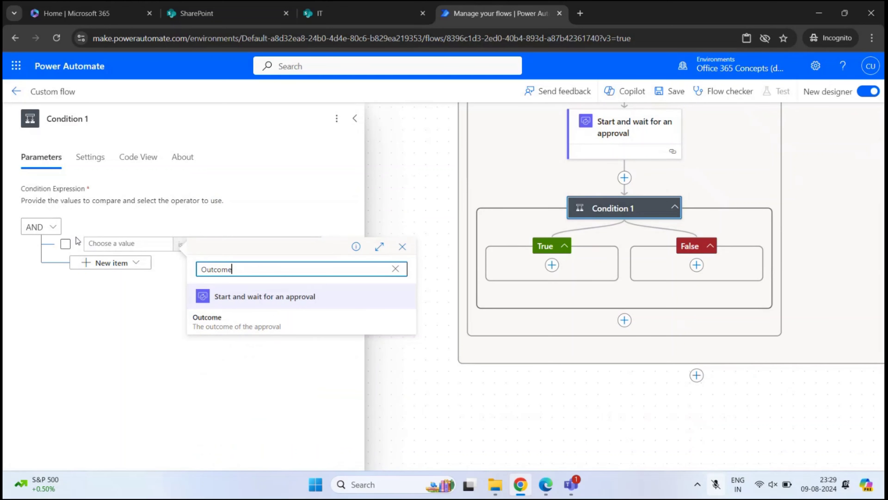
{"action": "left_click", "coordinate": [206, 322]}
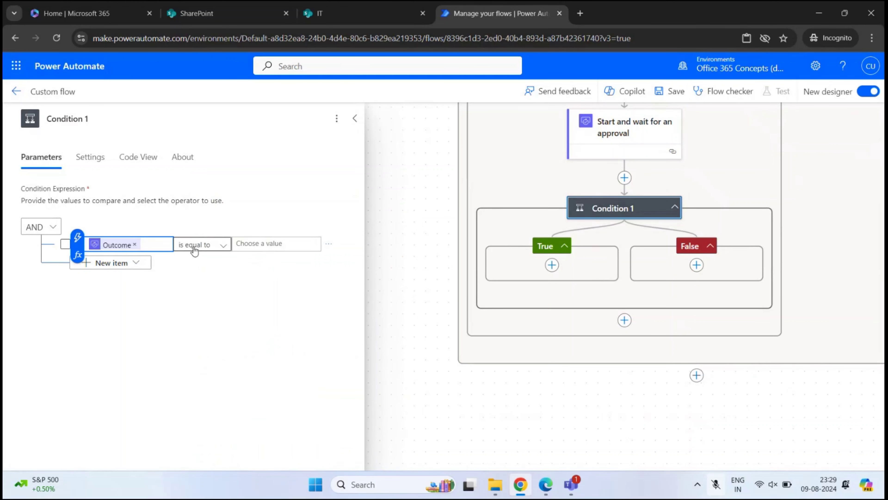
{"action": "left_click", "coordinate": [239, 242]}
{"action": "type", "text": "Approved"}
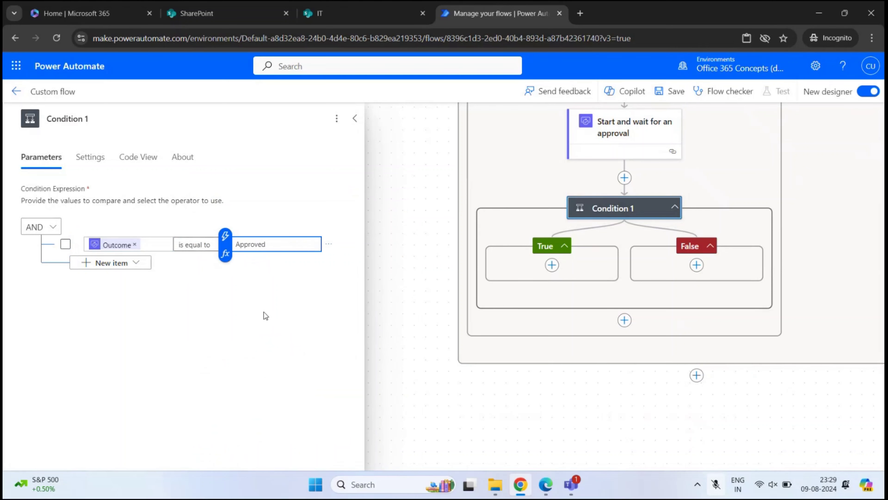
{"action": "left_click", "coordinate": [264, 312]}
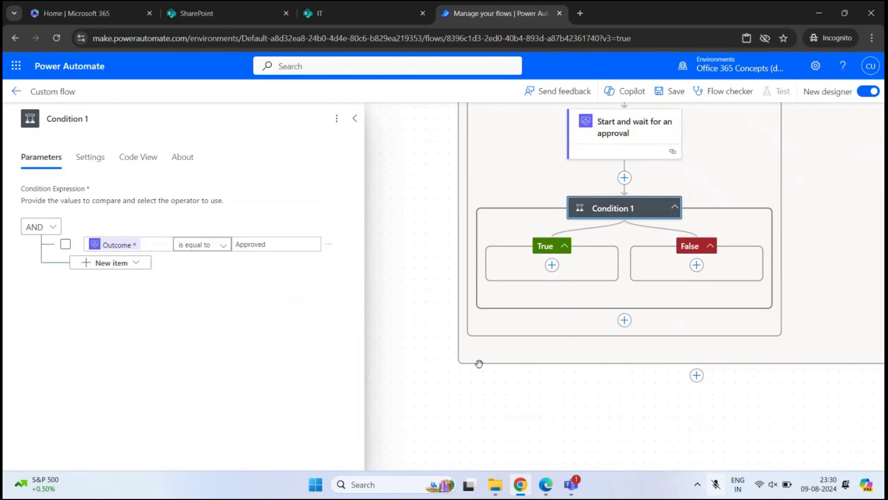
{"action": "left_click", "coordinate": [479, 388]}
{"action": "left_click", "coordinate": [552, 265]}
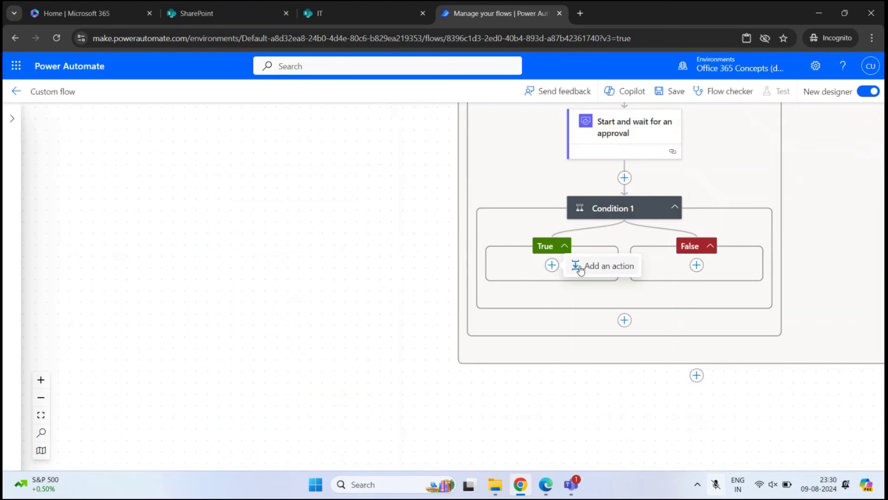
- Add a SharePoint Update item for the IT site's New Joiners list, Id from the trigger's ID
{"action": "left_click", "coordinate": [579, 265]}
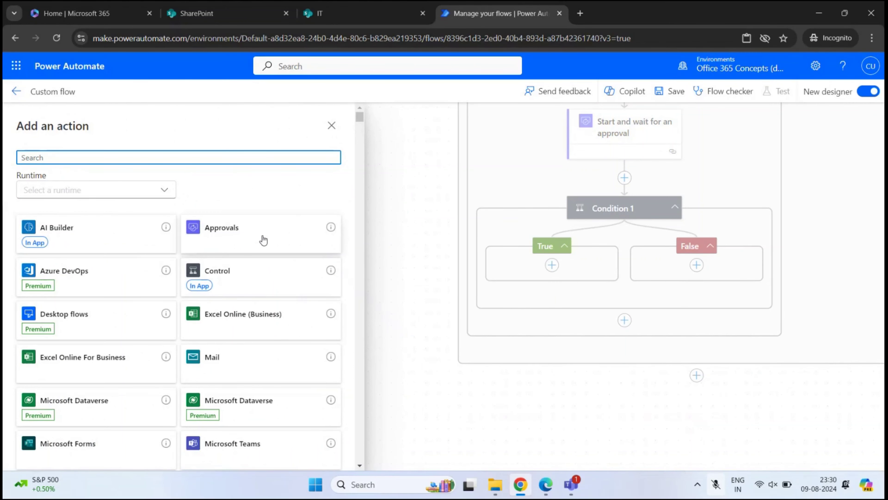
{"action": "type", "text": "update "}
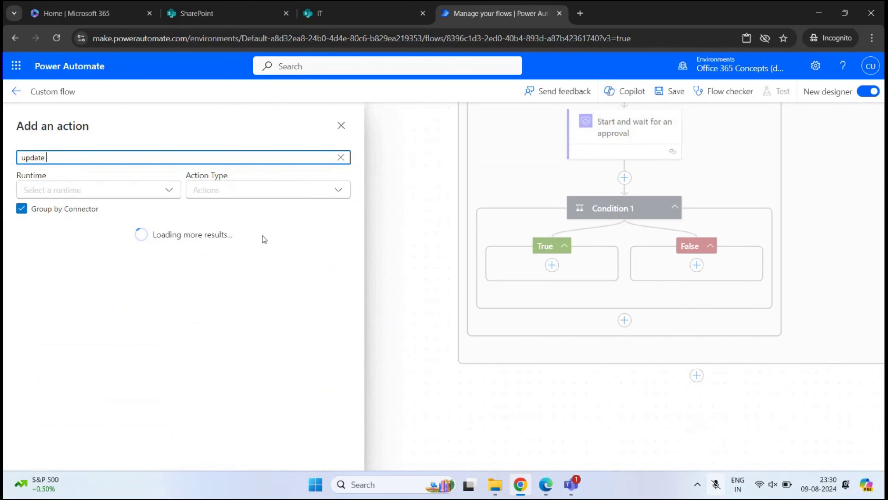
{"action": "type", "text": "item"}
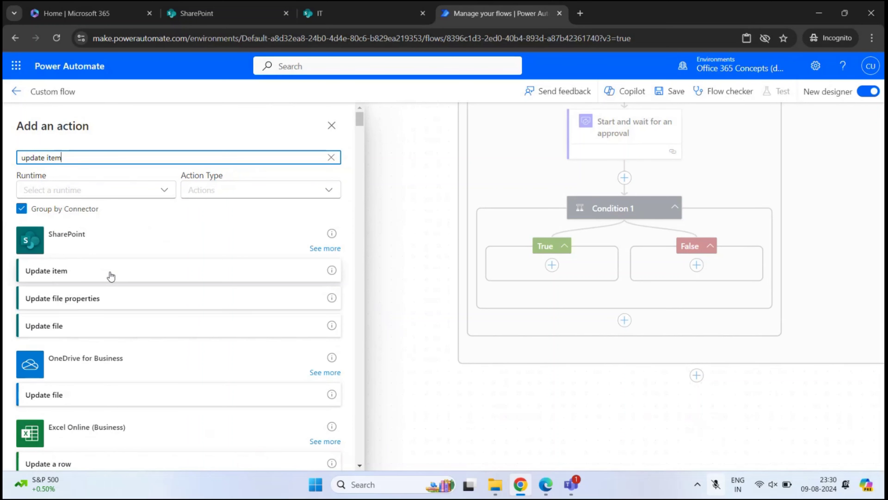
{"action": "left_click", "coordinate": [111, 276]}
{"action": "left_click", "coordinate": [109, 206]}
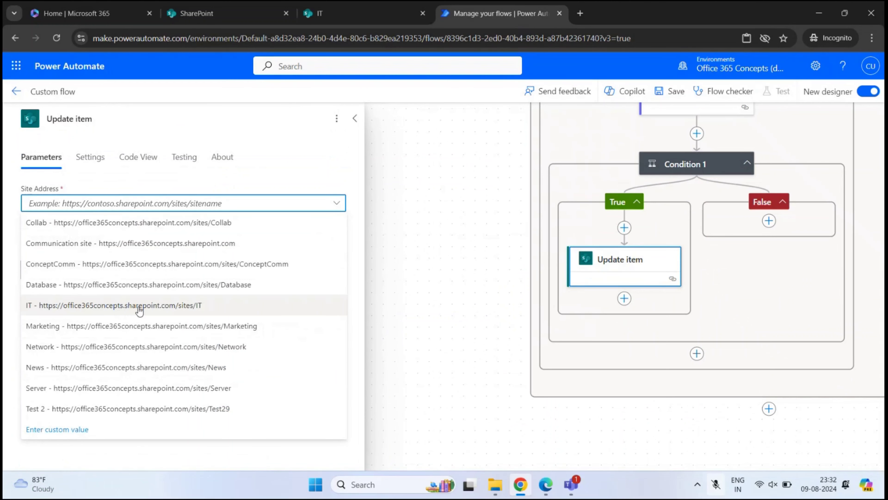
{"action": "left_click", "coordinate": [228, 310]}
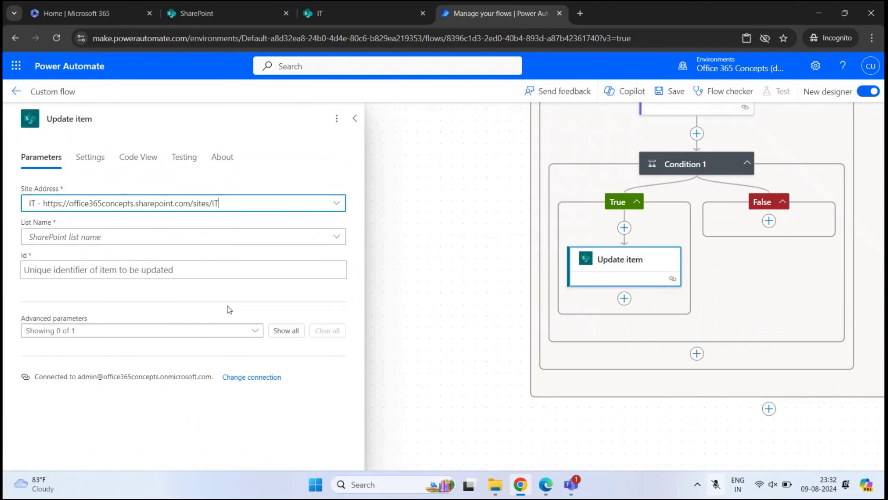
{"action": "left_click", "coordinate": [117, 242]}
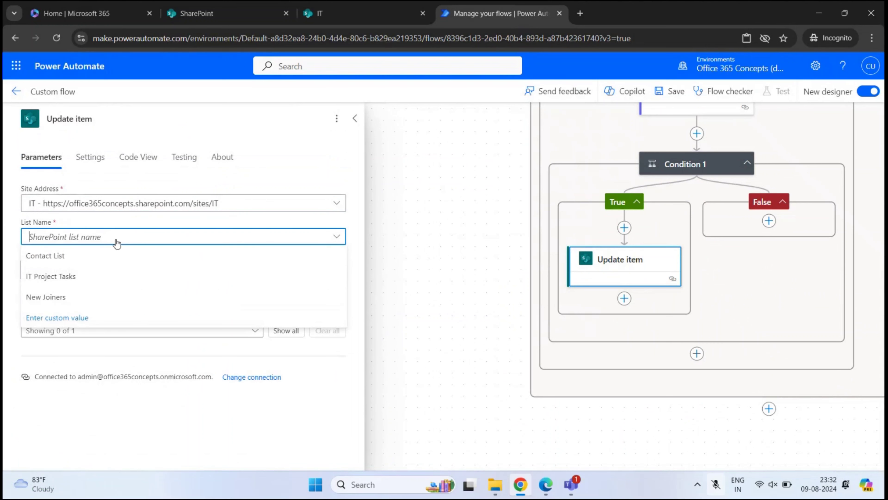
{"action": "left_click", "coordinate": [84, 299]}
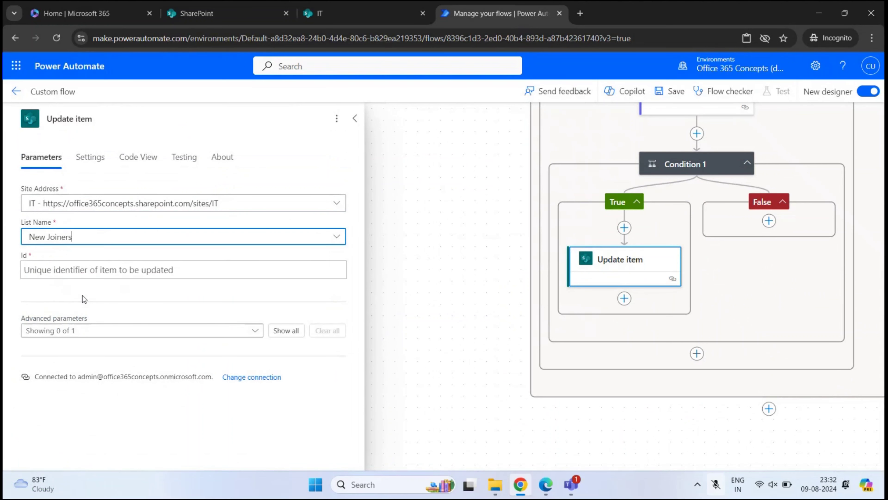
{"action": "left_click", "coordinate": [52, 270]}
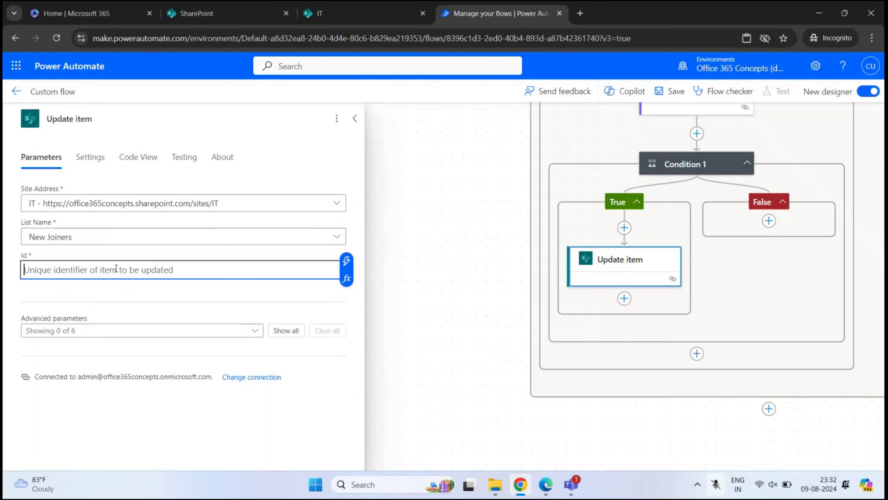
{"action": "left_click", "coordinate": [348, 261]}
{"action": "type", "text": "id"}
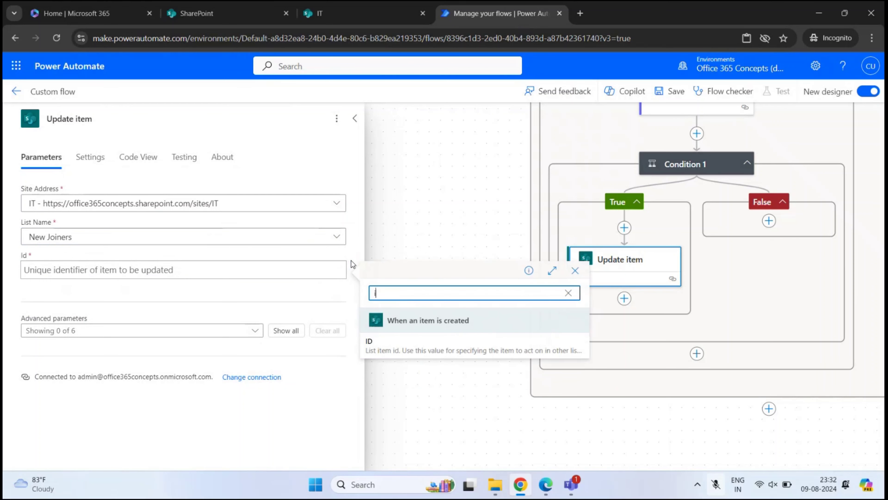
{"action": "left_click", "coordinate": [396, 351]}
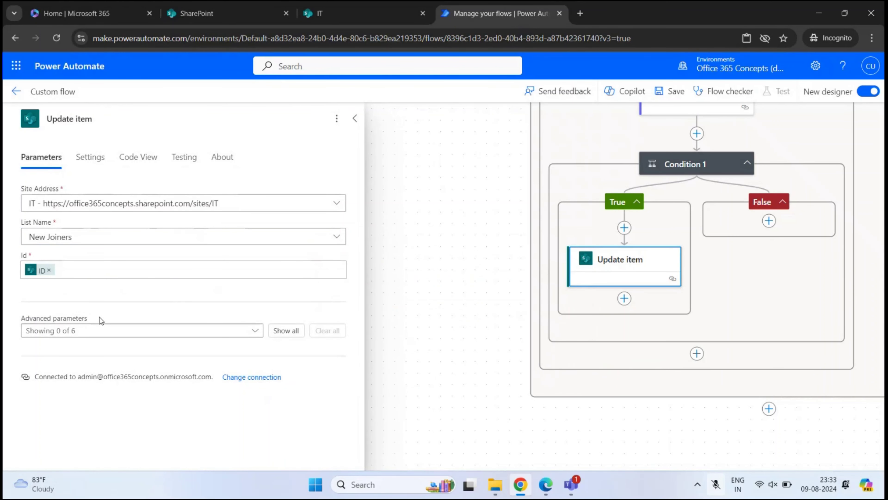
- Set the update's Approval Value column to Approved
{"action": "left_click", "coordinate": [287, 330]}
{"action": "scroll", "coordinate": [179, 301], "scroll_direction": "down", "scroll_amount": 3}
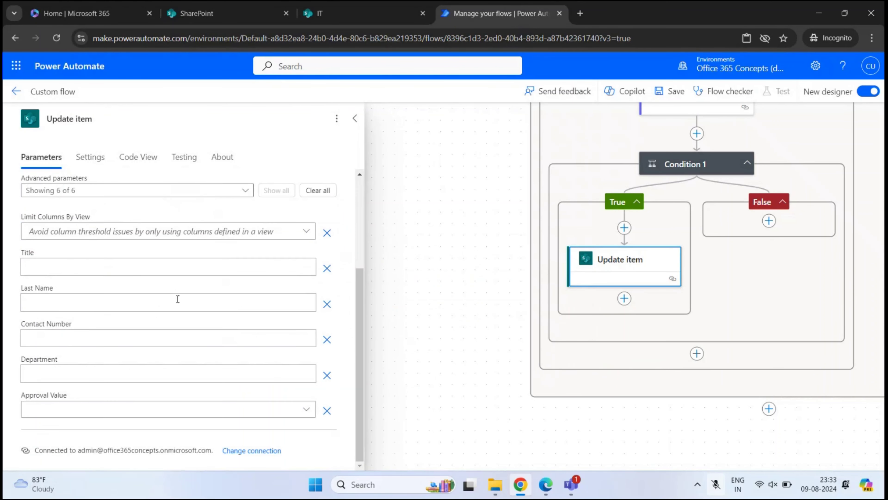
{"action": "left_click", "coordinate": [95, 410]}
{"action": "left_click", "coordinate": [48, 351]}
{"action": "left_click", "coordinate": [435, 246]}
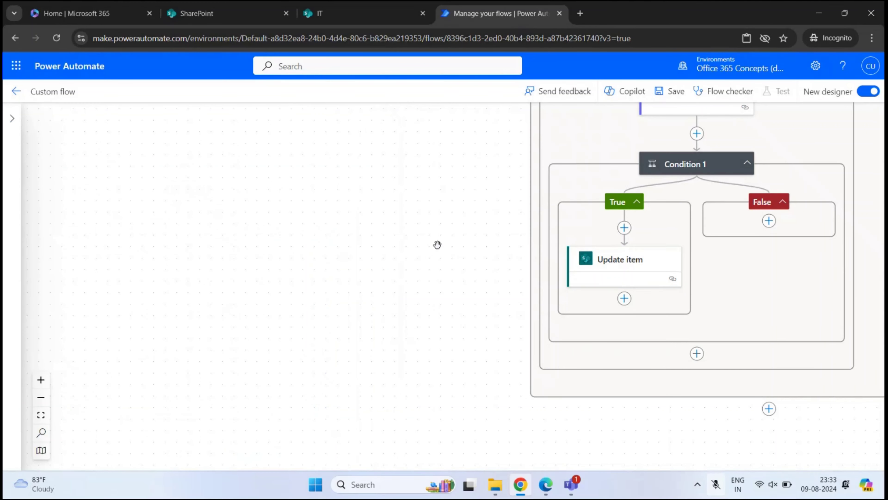
- Scroll through the flow and review Condition 1's Outcome-equals-Approved settings
{"action": "scroll", "coordinate": [515, 288], "scroll_direction": "up", "scroll_amount": 3}
{"action": "left_click_drag", "start_coordinate": [440, 349], "coordinate": [179, 353]}
{"action": "scroll", "coordinate": [451, 310], "scroll_direction": "up", "scroll_amount": 10}
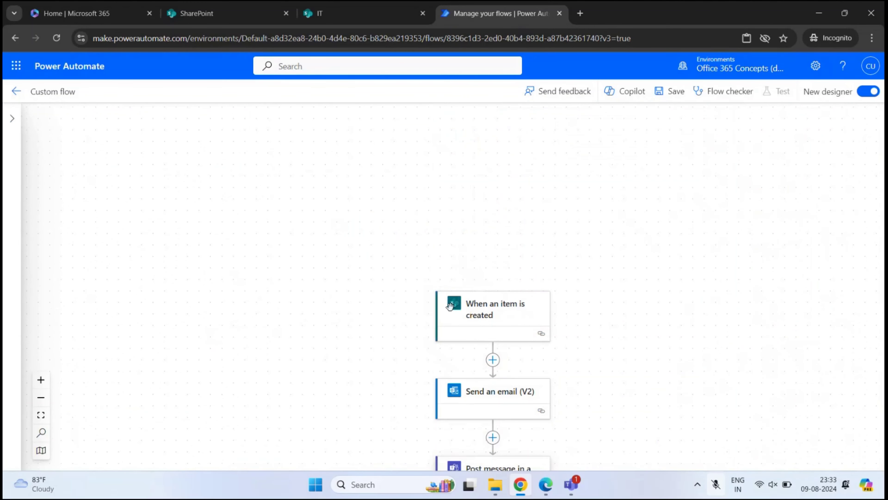
{"action": "scroll", "coordinate": [450, 305], "scroll_direction": "down", "scroll_amount": 4}
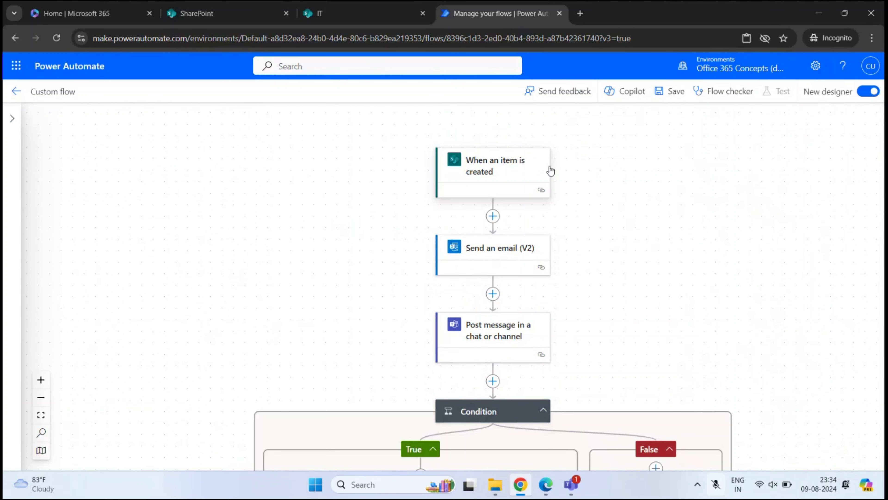
{"action": "scroll", "coordinate": [497, 196], "scroll_direction": "down", "scroll_amount": 2}
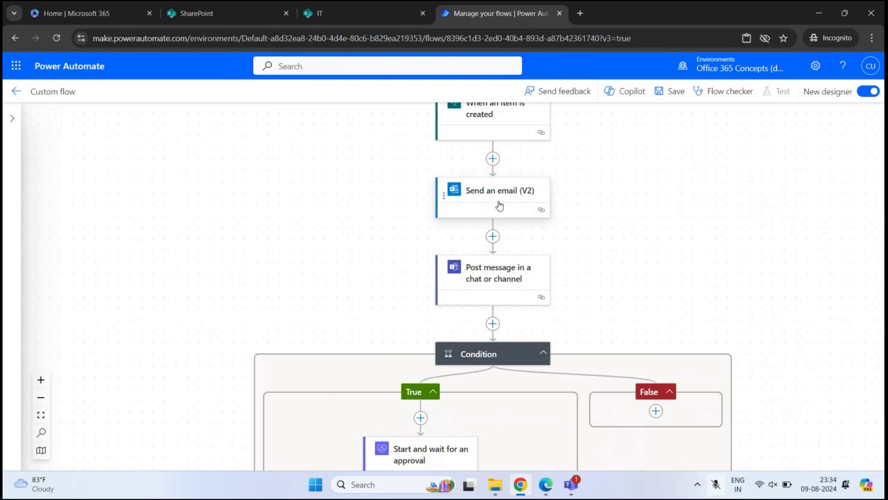
{"action": "scroll", "coordinate": [500, 206], "scroll_direction": "down", "scroll_amount": 2}
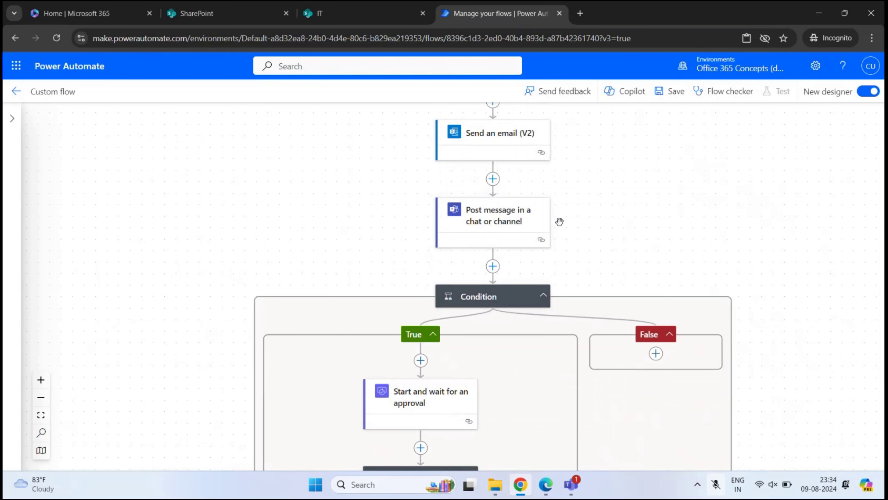
{"action": "scroll", "coordinate": [559, 222], "scroll_direction": "down", "scroll_amount": 1}
{"action": "scroll", "coordinate": [560, 221], "scroll_direction": "up", "scroll_amount": 1}
{"action": "scroll", "coordinate": [488, 273], "scroll_direction": "down", "scroll_amount": 1}
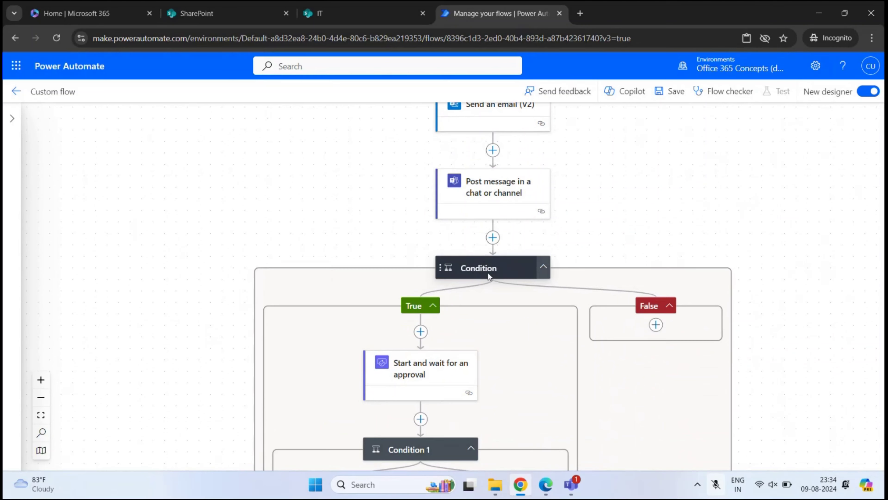
{"action": "scroll", "coordinate": [488, 273], "scroll_direction": "down", "scroll_amount": 1}
{"action": "scroll", "coordinate": [465, 283], "scroll_direction": "down", "scroll_amount": 3}
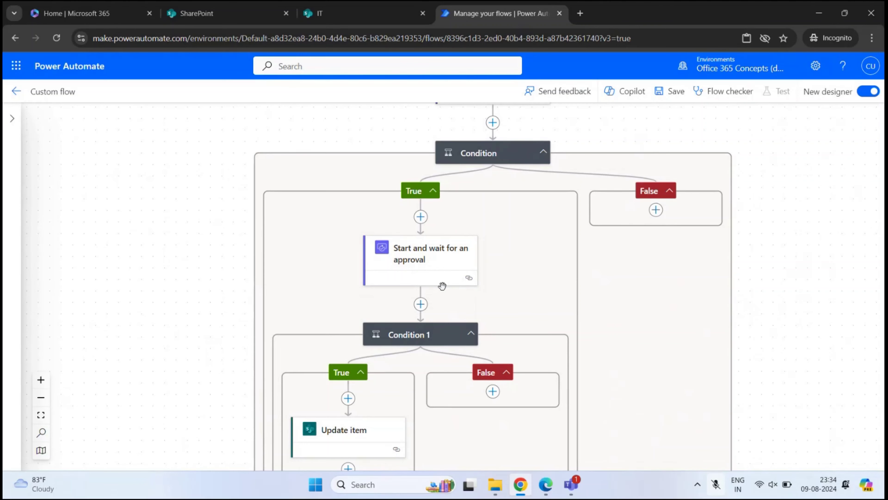
{"action": "scroll", "coordinate": [443, 285], "scroll_direction": "down", "scroll_amount": 5}
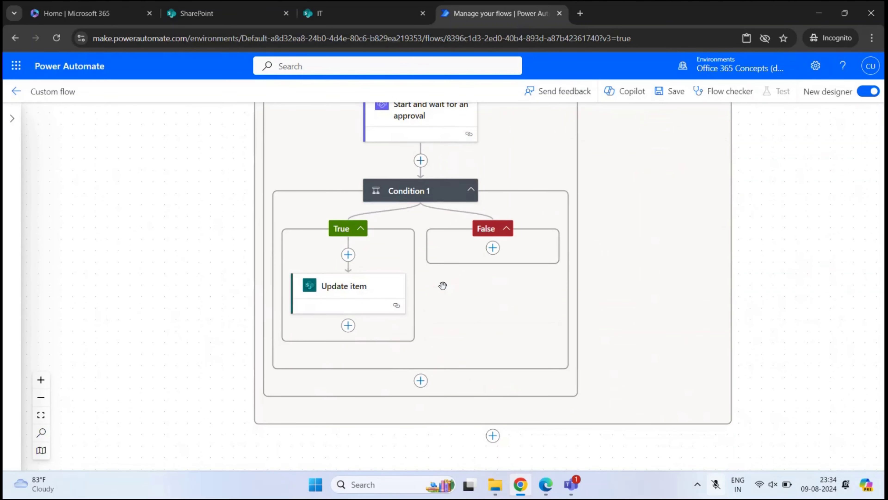
{"action": "scroll", "coordinate": [443, 285], "scroll_direction": "down", "scroll_amount": 1}
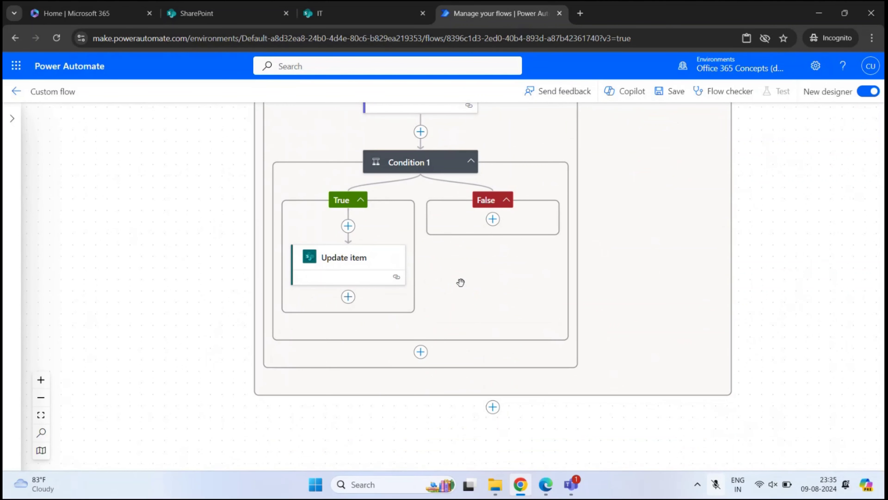
{"action": "left_click", "coordinate": [428, 168]}
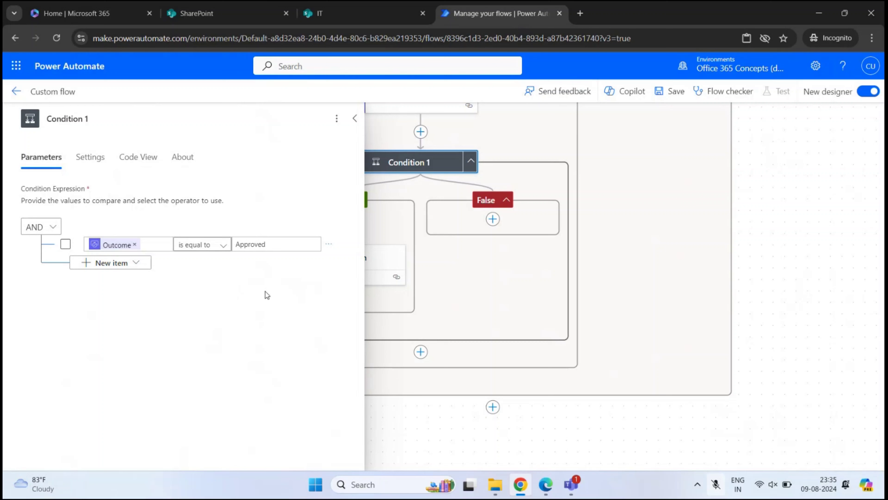
{"action": "left_click", "coordinate": [355, 118]}
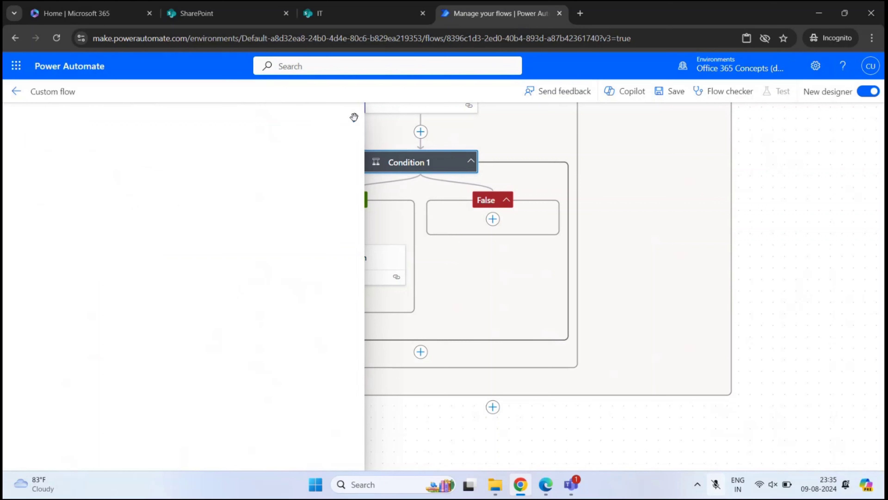
- Add a SharePoint Update item action to Condition 1's False branch
{"action": "left_click", "coordinate": [493, 219]}
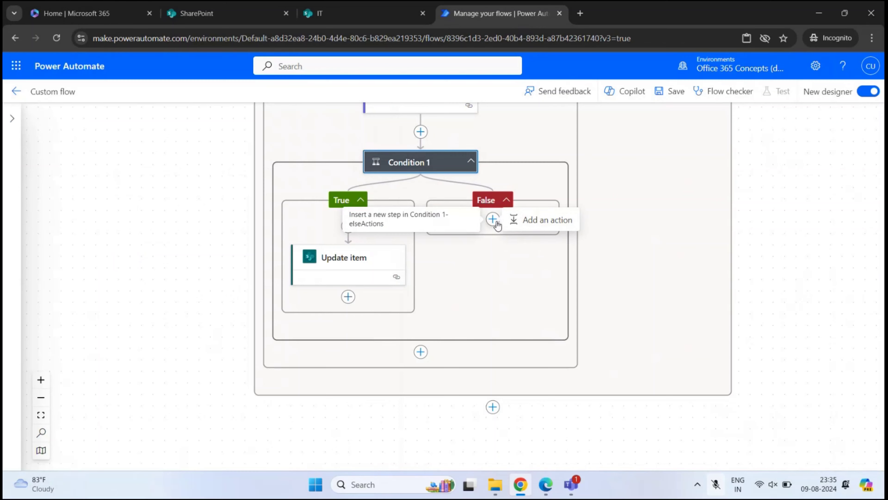
{"action": "left_click", "coordinate": [536, 220]}
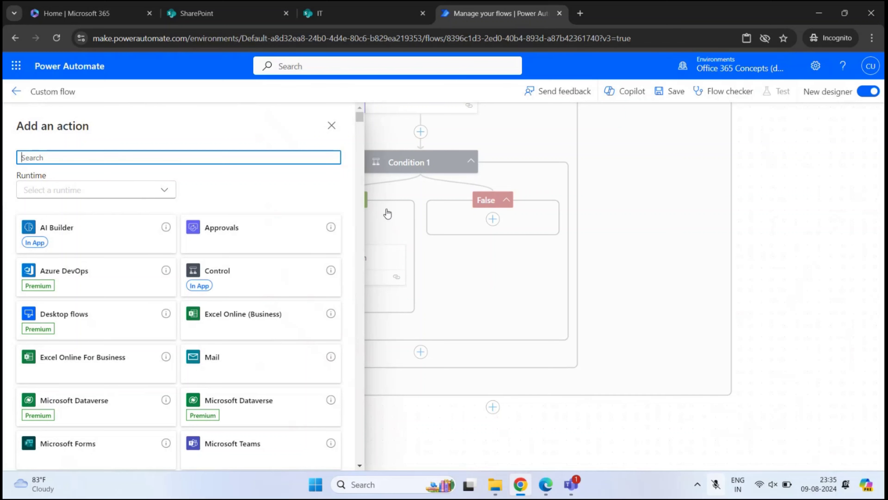
{"action": "type", "text": "updta"}
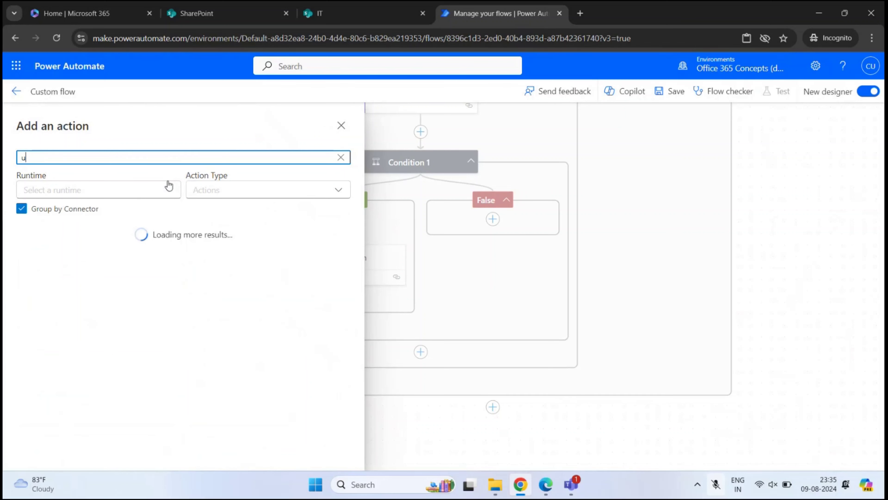
{"action": "key", "text": "BackSpace"}
{"action": "key", "text": "BackSpace"}
{"action": "type", "text": "ate item"}
{"action": "left_click", "coordinate": [51, 270]}
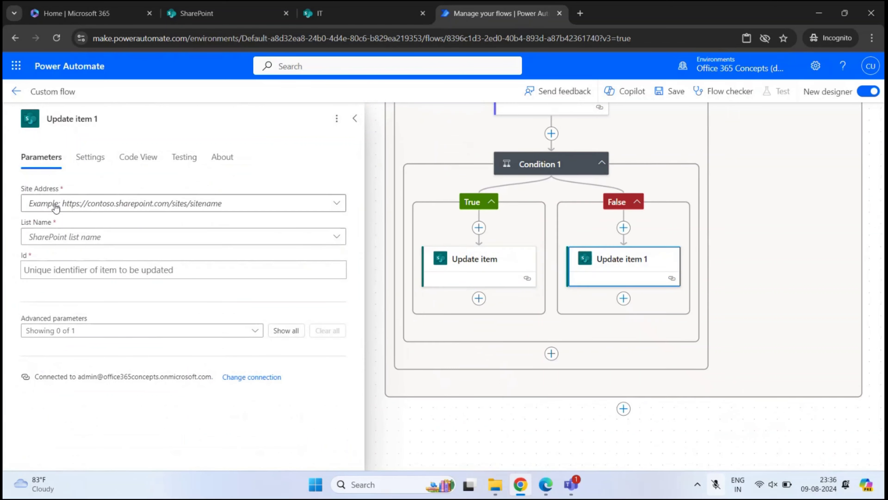
{"action": "left_click", "coordinate": [93, 205]}
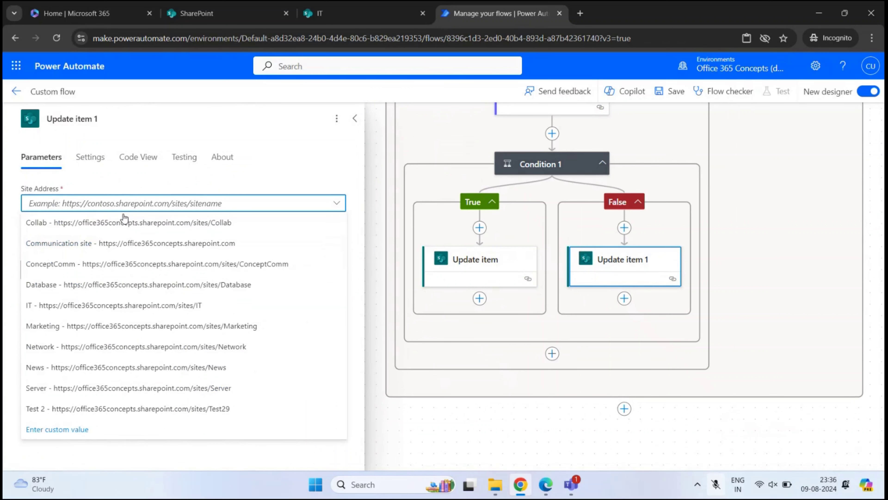
- Point Update item 1 at the IT site's New Joiners list, Id from the trigger's ID
{"action": "left_click", "coordinate": [168, 305]}
{"action": "left_click", "coordinate": [81, 241]}
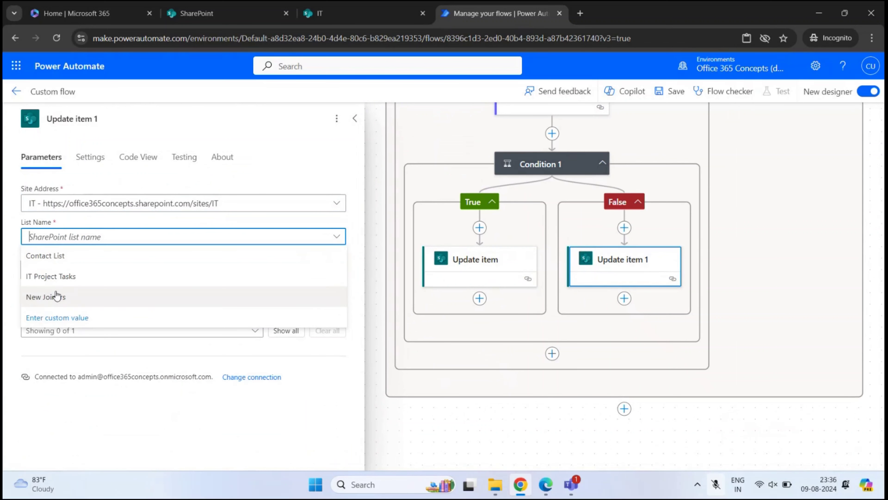
{"action": "left_click", "coordinate": [57, 297]}
{"action": "left_click", "coordinate": [65, 273]}
{"action": "left_click", "coordinate": [346, 260]}
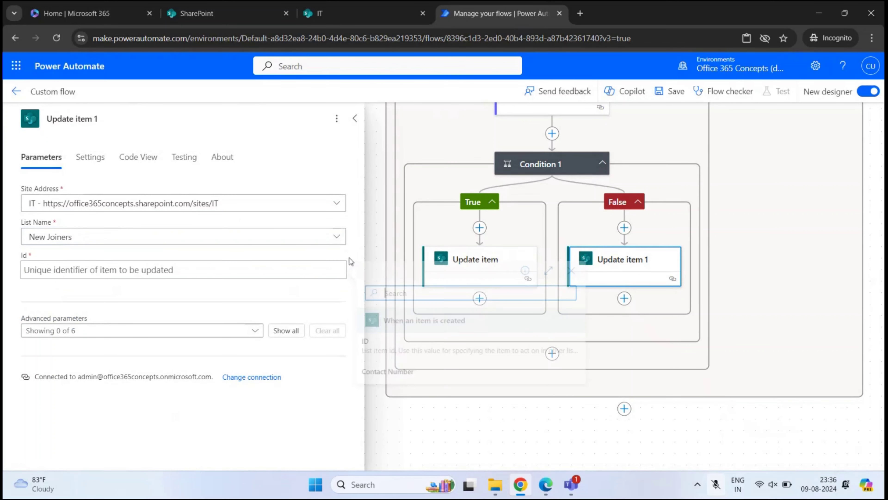
{"action": "left_click", "coordinate": [393, 346]}
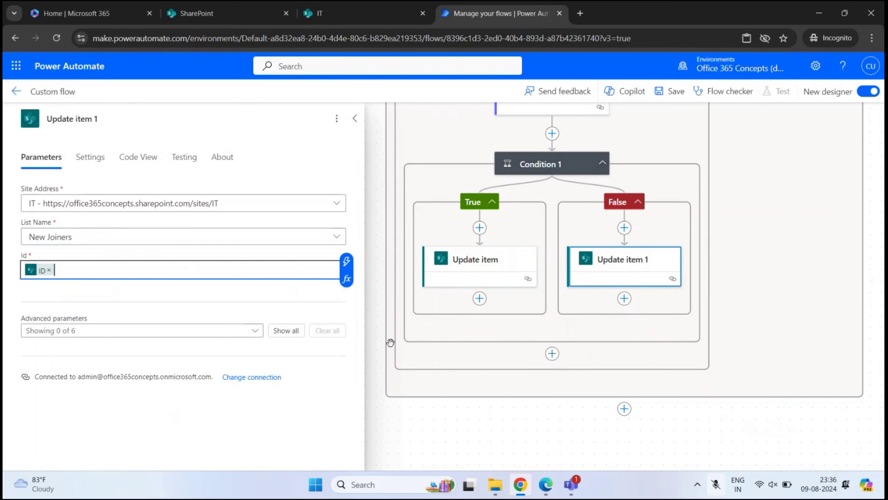
{"action": "left_click", "coordinate": [180, 297]}
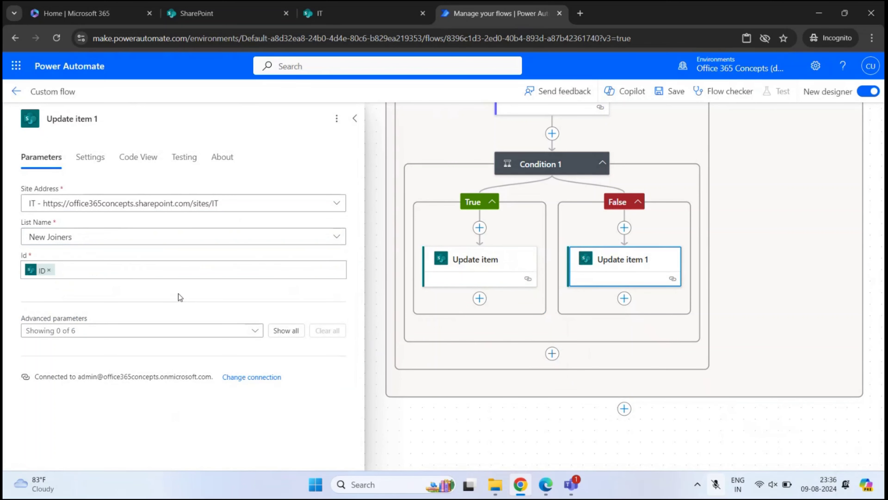
- Set Update item 1's Approval Value column to Denied
{"action": "left_click", "coordinate": [287, 330]}
{"action": "scroll", "coordinate": [190, 309], "scroll_direction": "down", "scroll_amount": 3}
{"action": "left_click", "coordinate": [88, 409]}
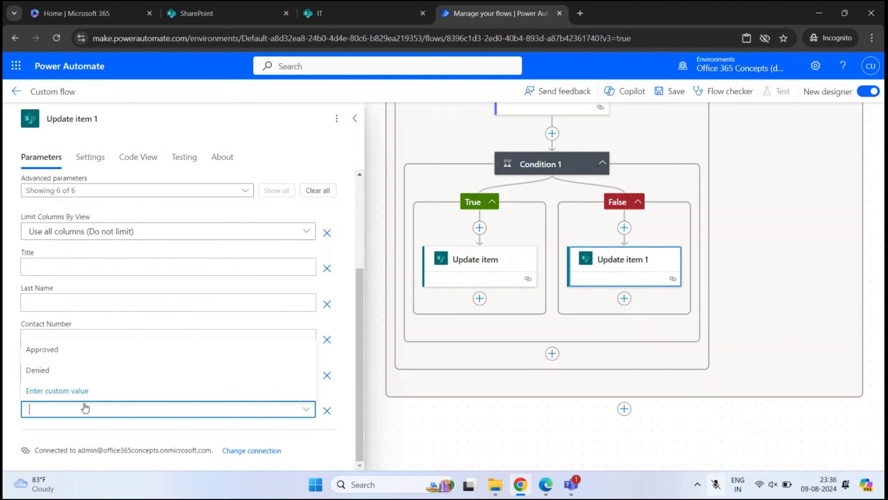
{"action": "left_click", "coordinate": [64, 371]}
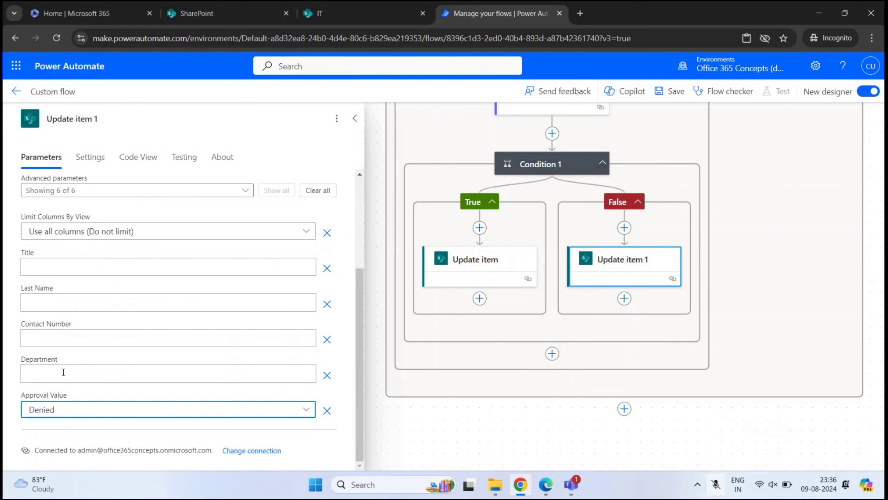
{"action": "left_click", "coordinate": [495, 407]}
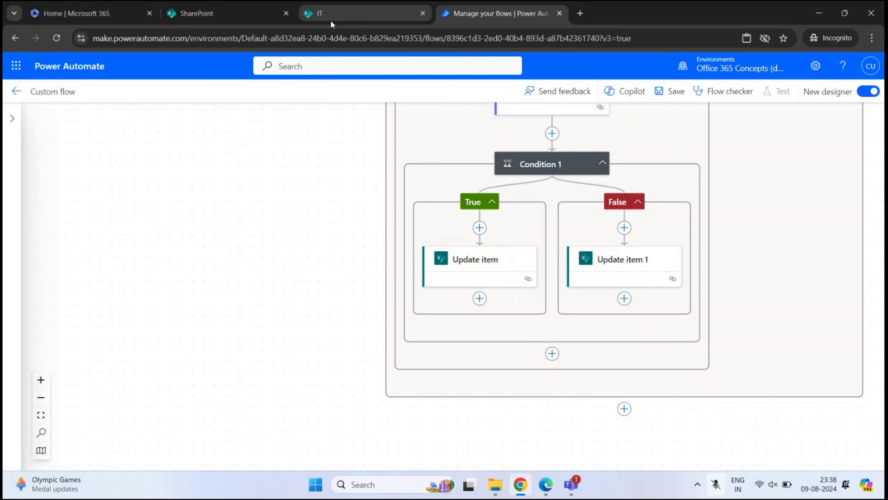
{"action": "left_click", "coordinate": [320, 13]}
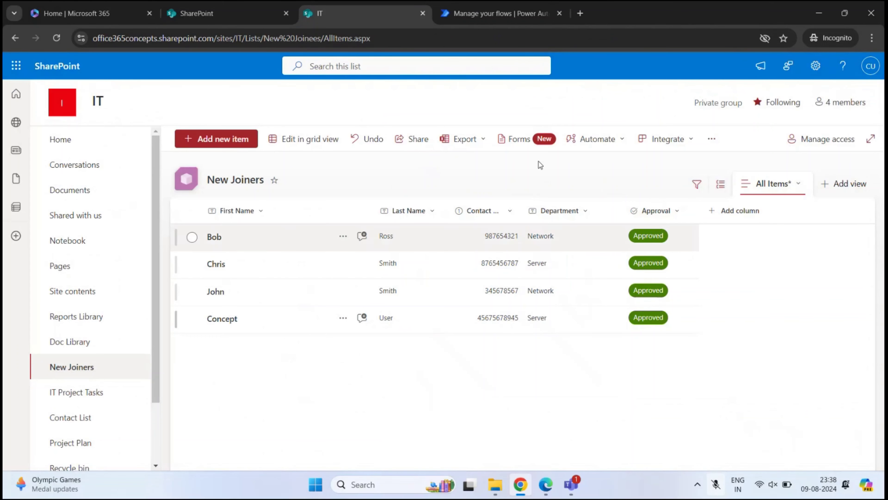
{"action": "left_click", "coordinate": [500, 13]}
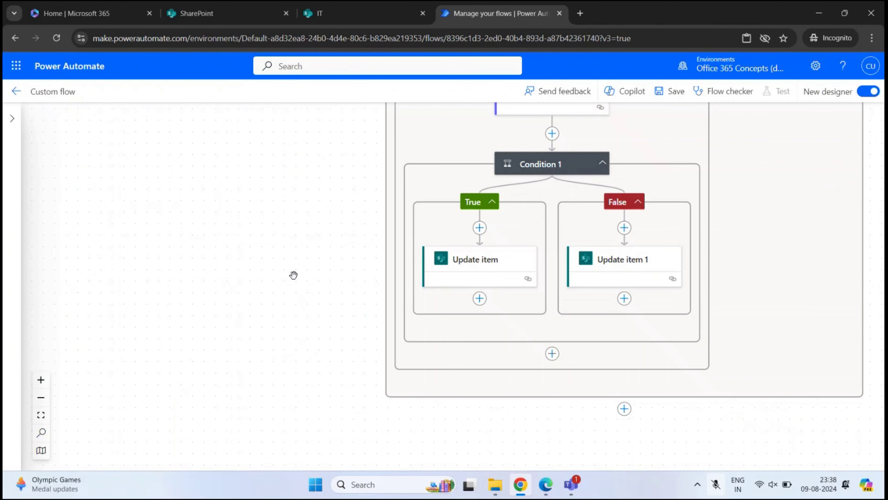
- Scroll back to the outer Condition and bring up insertion options for its False branch
{"action": "scroll", "coordinate": [290, 280], "scroll_direction": "up", "scroll_amount": 4}
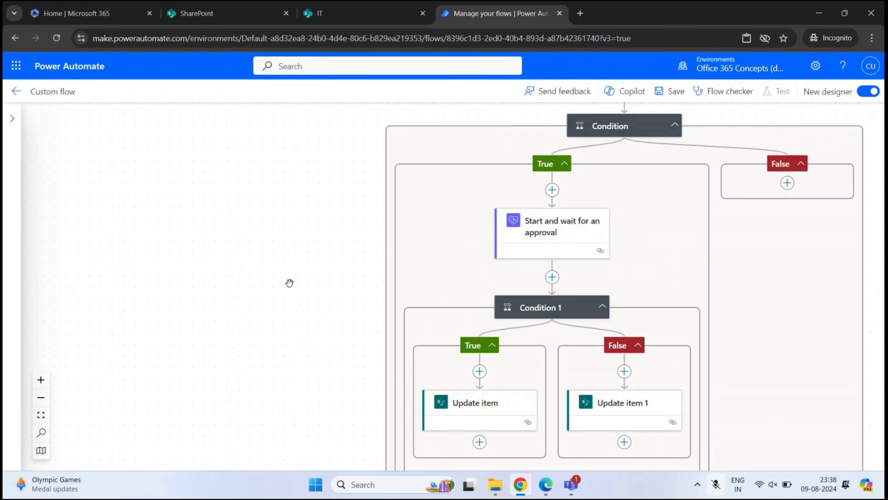
{"action": "scroll", "coordinate": [294, 293], "scroll_direction": "up", "scroll_amount": 2}
{"action": "scroll", "coordinate": [297, 298], "scroll_direction": "down", "scroll_amount": 1}
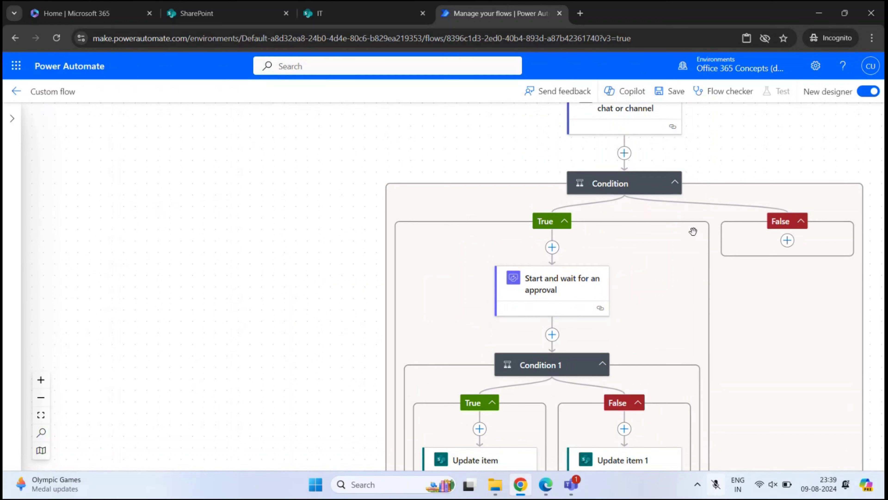
{"action": "left_click", "coordinate": [788, 241]}
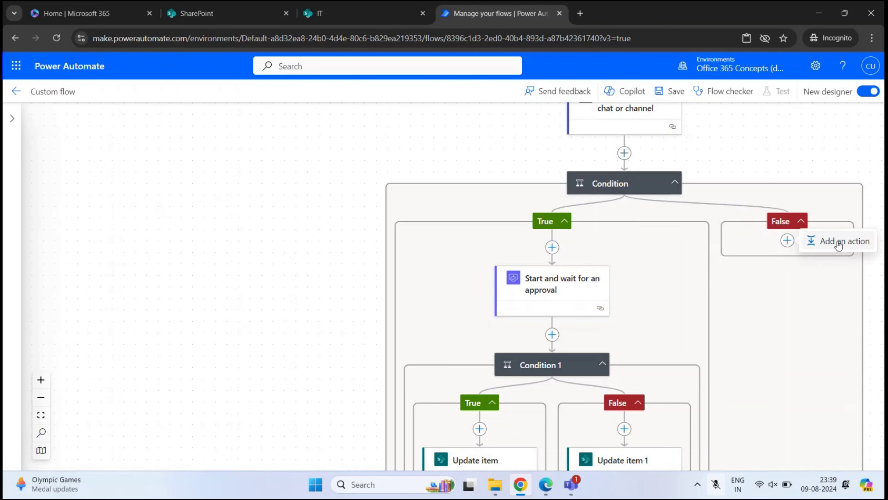
- Add a 'Start and wait for an approval' step, type Approve/Reject - First to respond, to the outer False branch
{"action": "left_click", "coordinate": [810, 241]}
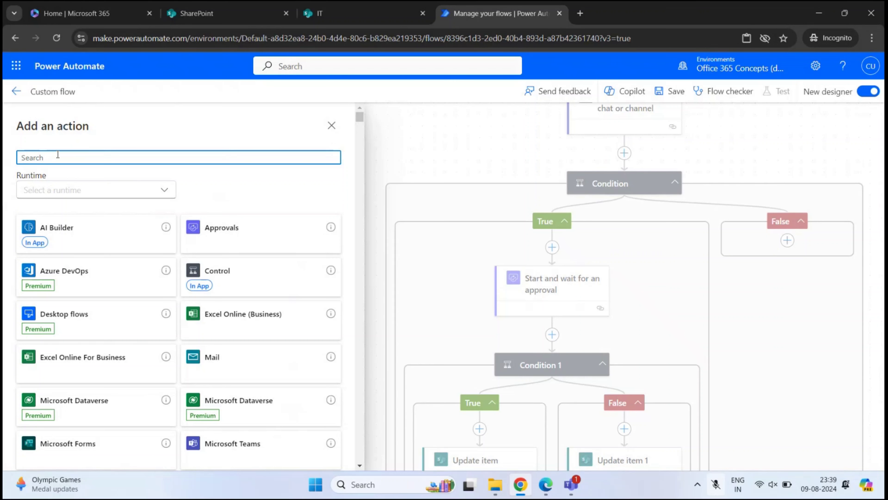
{"action": "type", "text": "approval"}
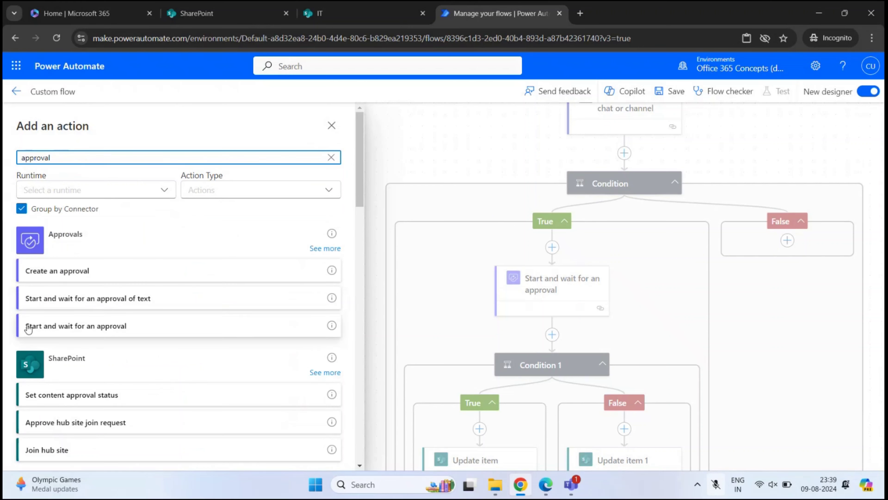
{"action": "left_click", "coordinate": [144, 327]}
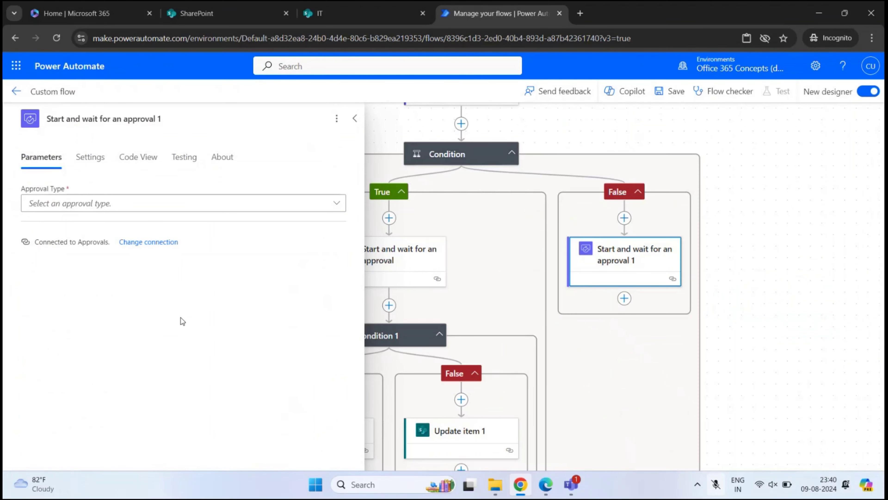
{"action": "left_click", "coordinate": [111, 203]}
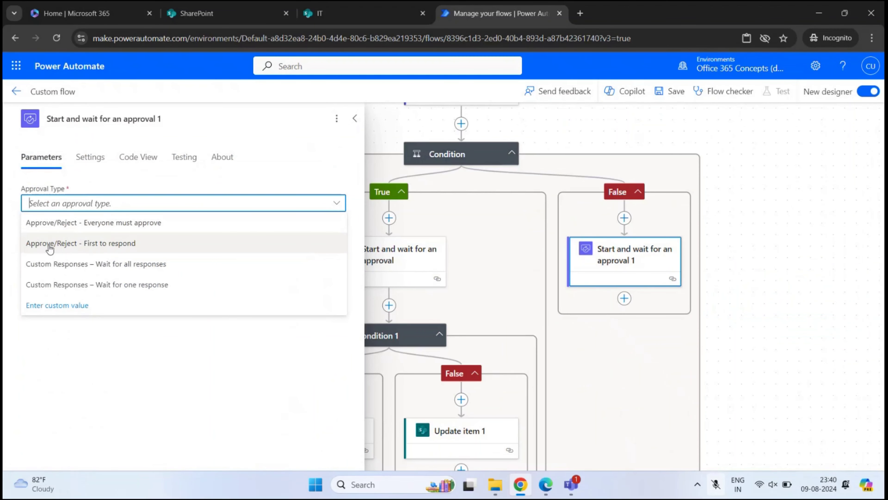
{"action": "left_click", "coordinate": [147, 248]}
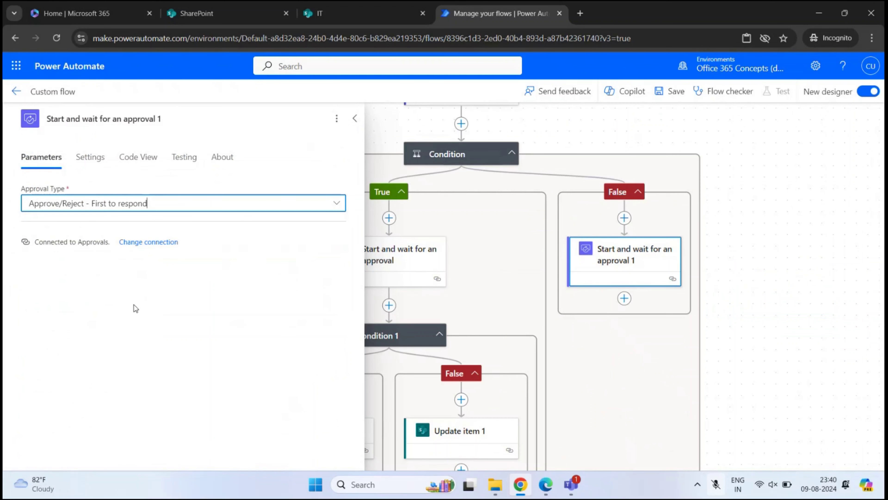
- Title the approval 'Approve this request', assign it to the admin account, and save the flow
{"action": "left_click", "coordinate": [39, 236]}
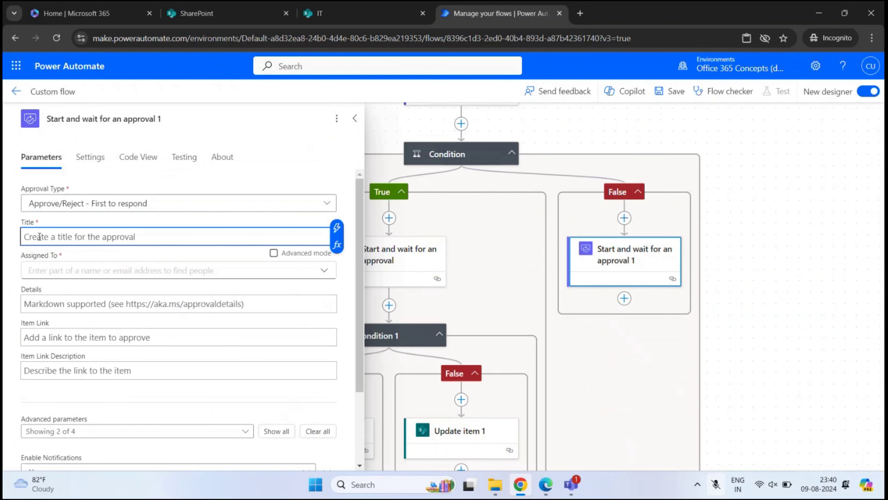
{"action": "type", "text": "Approve"}
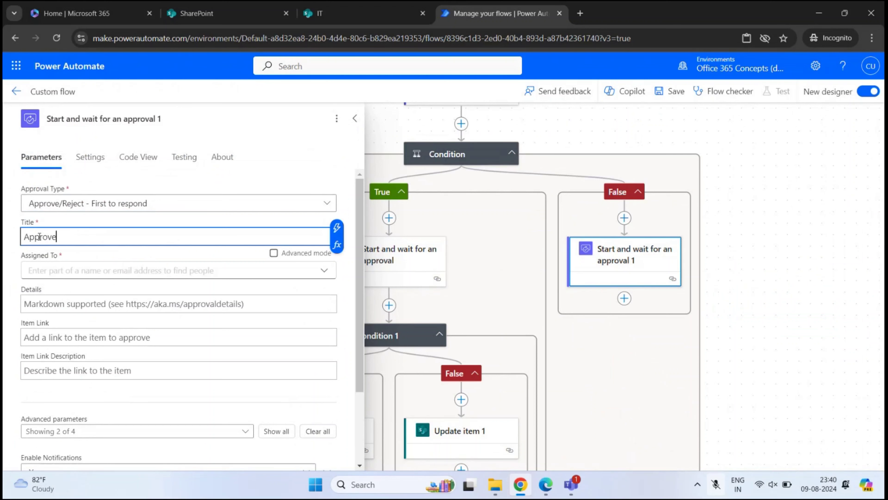
{"action": "type", "text": " this request"}
{"action": "left_click", "coordinate": [78, 270]}
{"action": "type", "text": "concepts"}
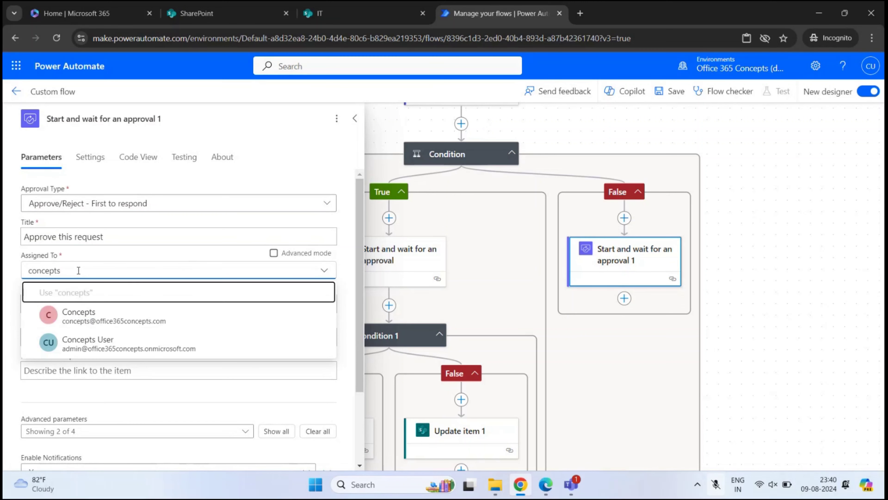
{"action": "left_click", "coordinate": [89, 348]}
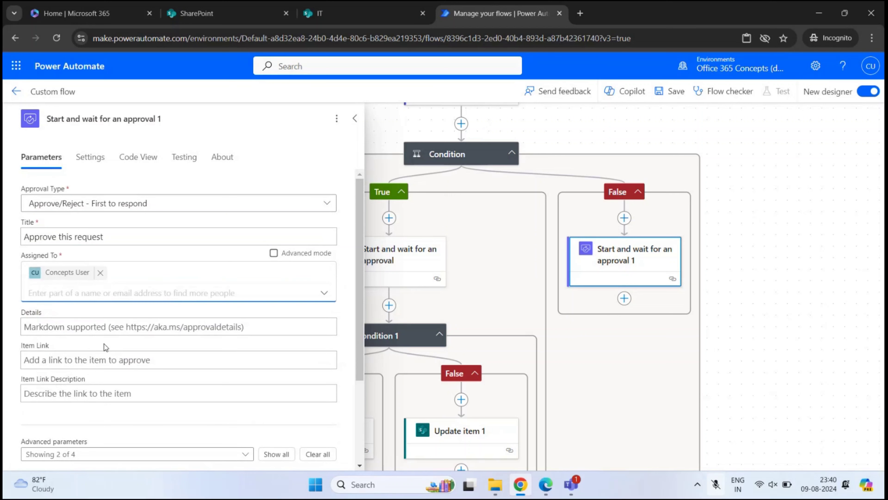
{"action": "left_click", "coordinate": [112, 310]}
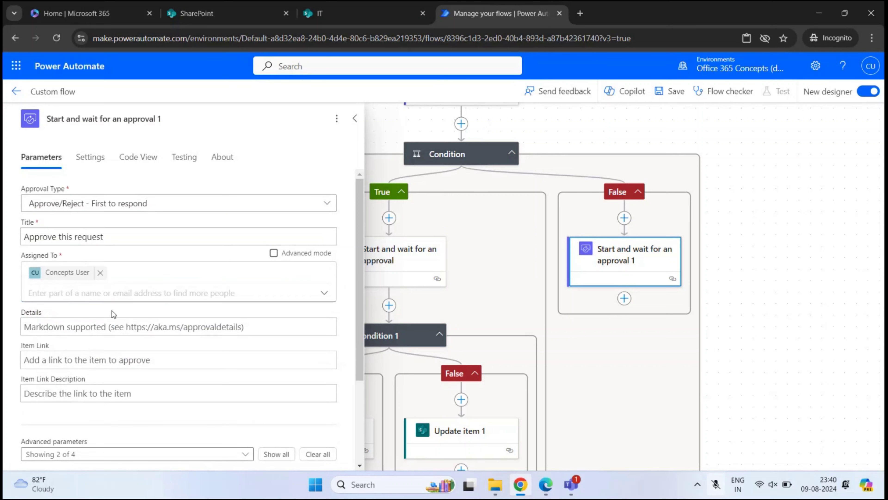
{"action": "scroll", "coordinate": [112, 309], "scroll_direction": "down", "scroll_amount": 3}
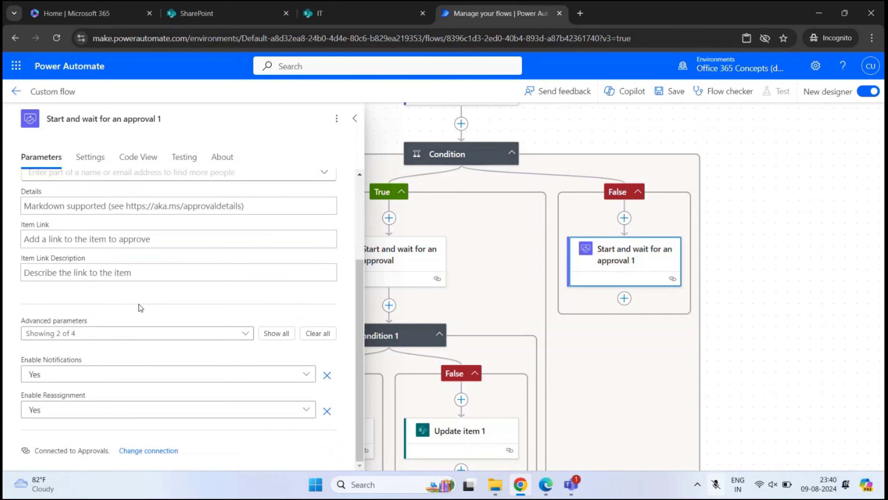
{"action": "left_click", "coordinate": [366, 445]}
{"action": "scroll", "coordinate": [392, 316], "scroll_direction": "up", "scroll_amount": 5}
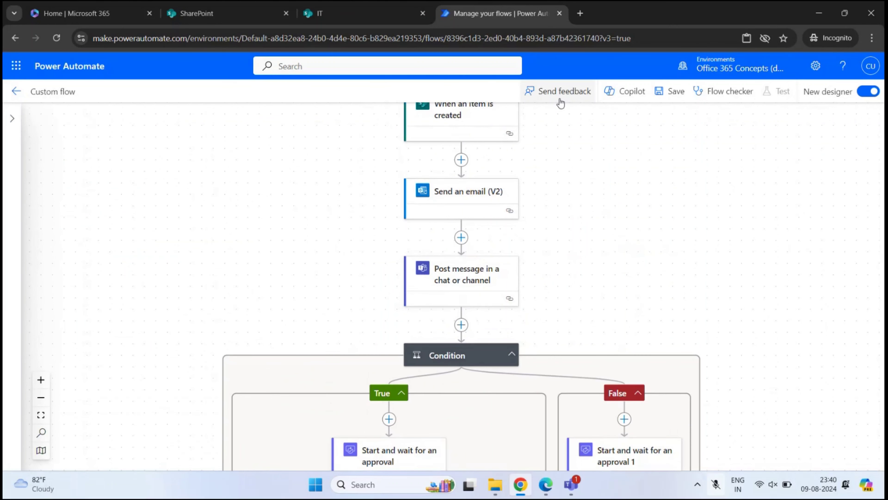
{"action": "left_click", "coordinate": [672, 92]}
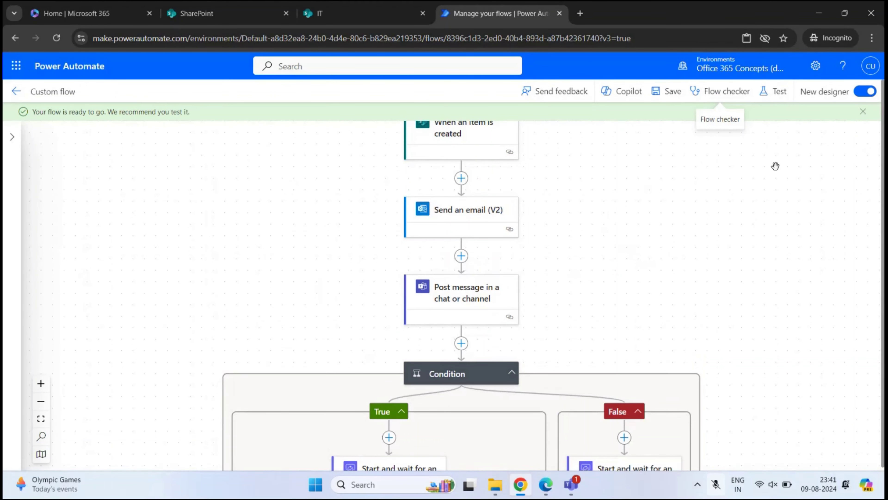
- Start a manual test run of the flow and open the New Joiners list in grid view
{"action": "left_click", "coordinate": [765, 92]}
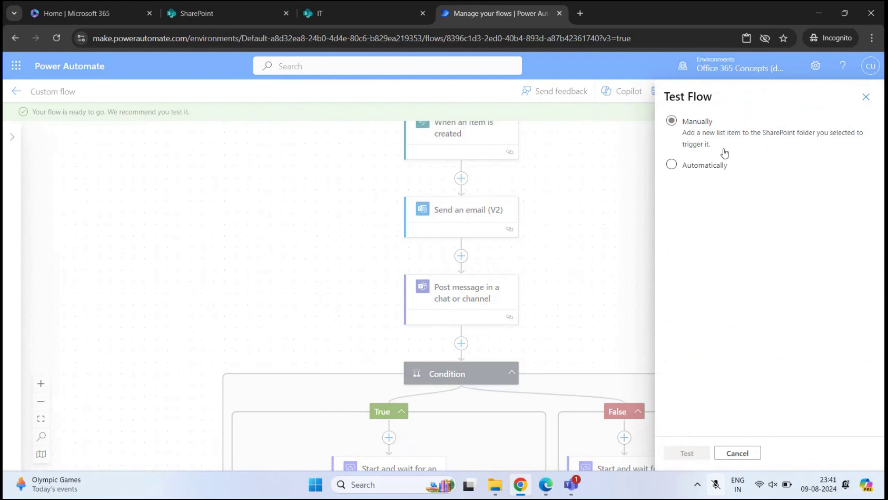
{"action": "left_click", "coordinate": [672, 120]}
{"action": "left_click", "coordinate": [687, 452]}
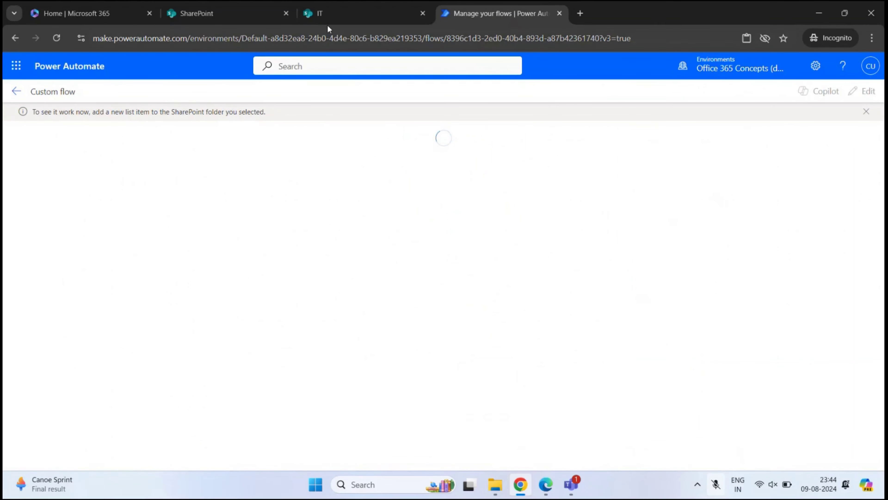
{"action": "left_click", "coordinate": [327, 16]}
{"action": "left_click", "coordinate": [300, 140]}
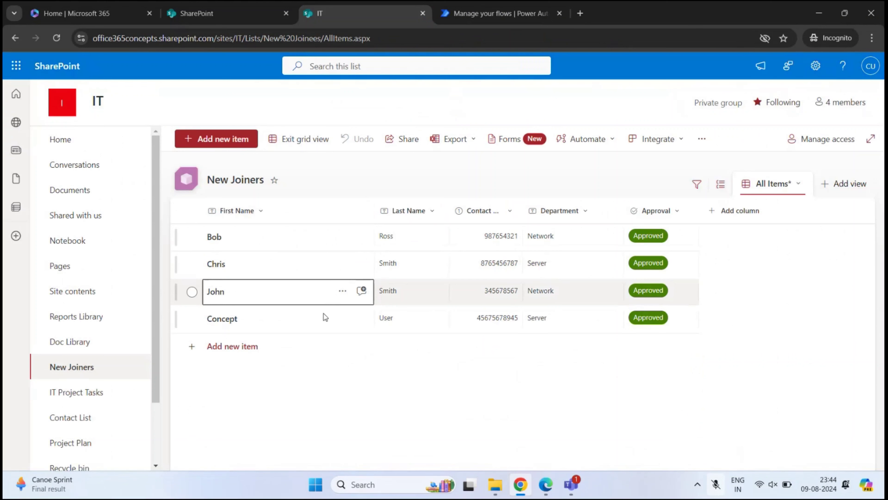
- Add a row for User A with a contact number and department Server
{"action": "left_click", "coordinate": [244, 346]}
{"action": "left_click", "coordinate": [244, 344]}
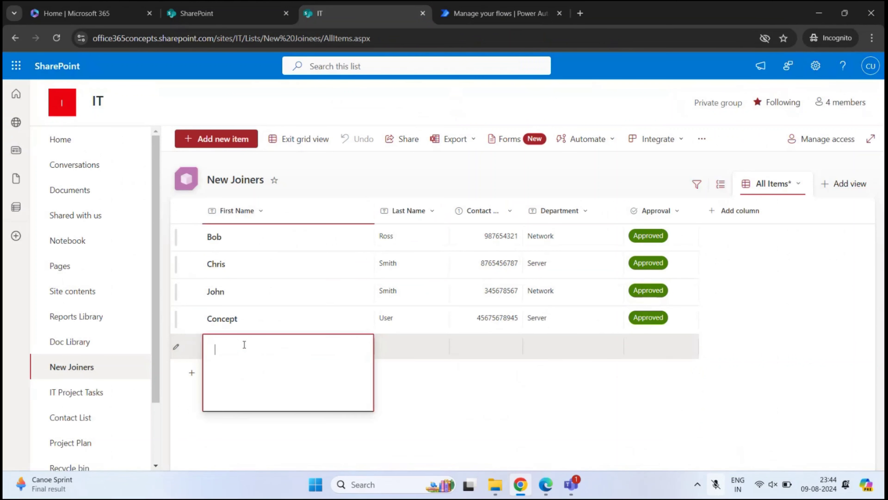
{"action": "type", "text": "User"}
{"action": "left_click", "coordinate": [401, 348]}
{"action": "type", "text": "A"}
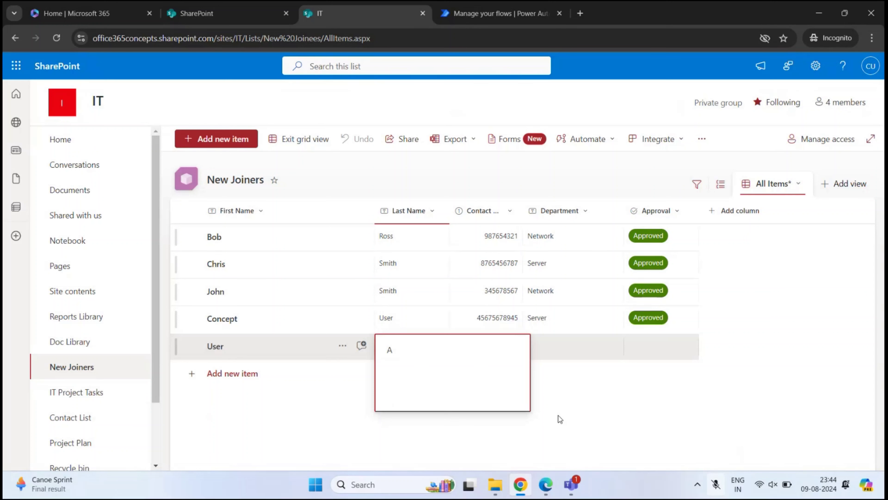
{"action": "left_click", "coordinate": [507, 350]}
{"action": "left_click", "coordinate": [489, 342]}
{"action": "type", "text": "345654567"}
{"action": "left_click", "coordinate": [556, 351]}
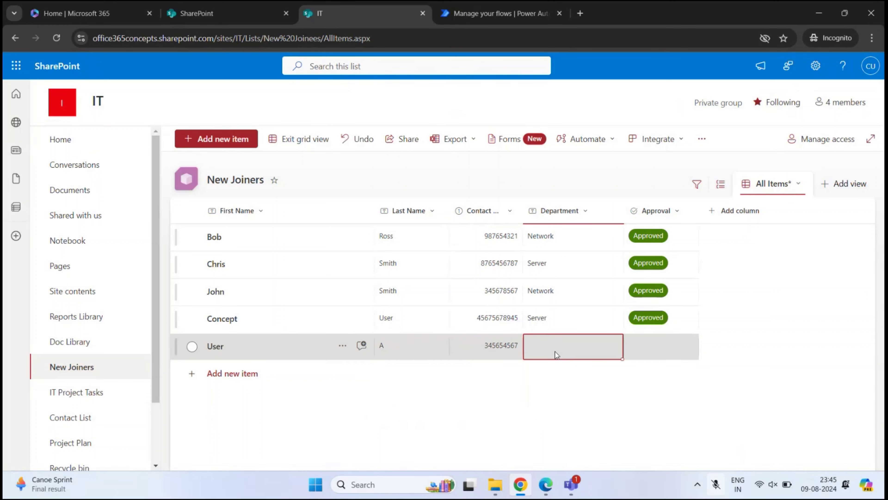
{"action": "left_click", "coordinate": [557, 354]}
{"action": "type", "text": "Server"}
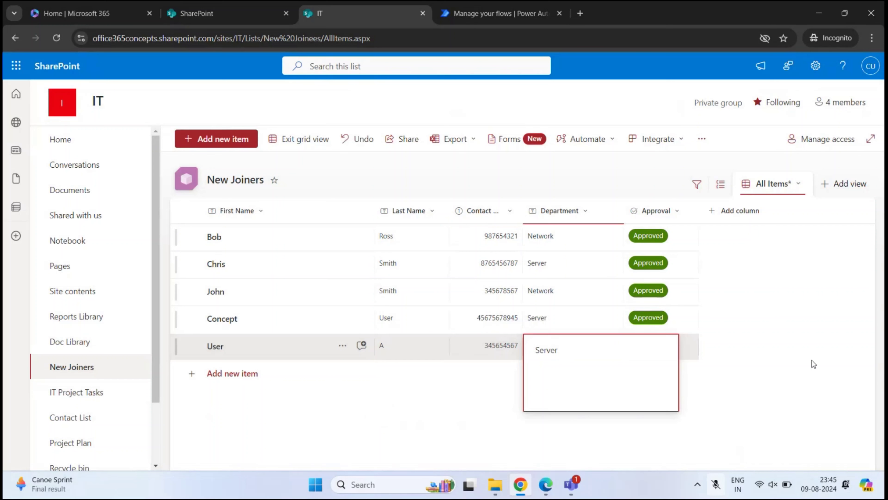
{"action": "left_click", "coordinate": [797, 300]}
- Add a row for User B with a contact number and department Network, then exit grid view
{"action": "left_click", "coordinate": [245, 372]}
{"action": "left_click", "coordinate": [243, 374]}
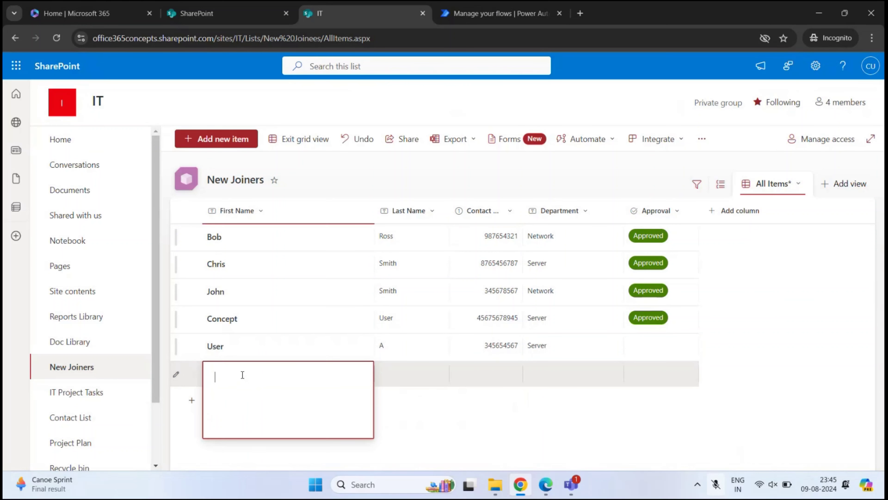
{"action": "type", "text": "User"}
{"action": "left_click", "coordinate": [395, 375]}
{"action": "type", "text": "B"}
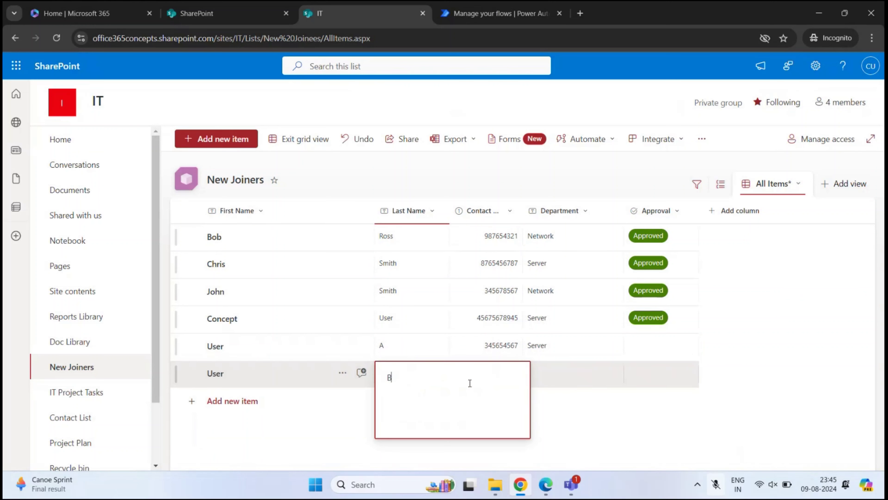
{"action": "key", "text": "Return"}
{"action": "left_click", "coordinate": [483, 372]}
{"action": "type", "text": "456567876"}
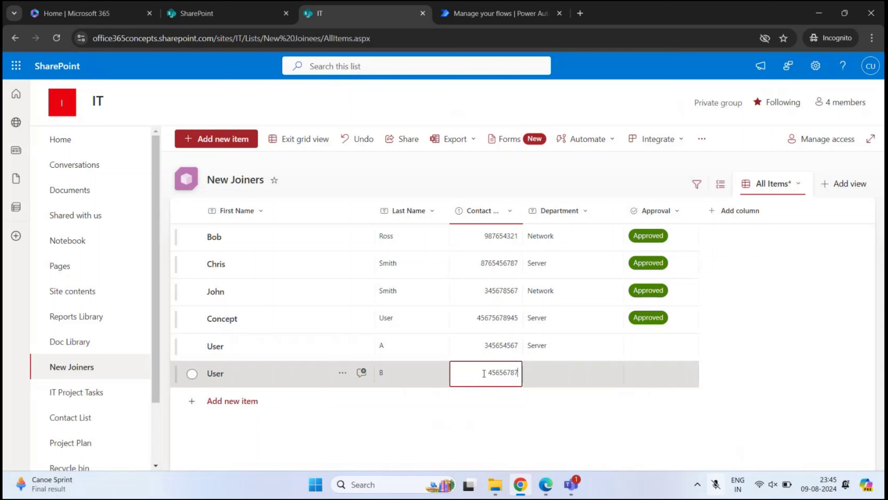
{"action": "left_click", "coordinate": [557, 376]}
{"action": "left_click", "coordinate": [557, 378]}
{"action": "type", "text": "Ne"}
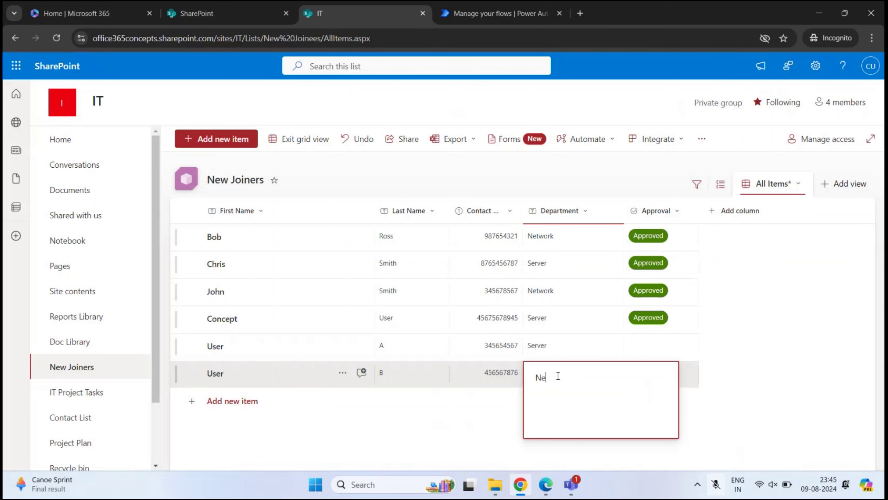
{"action": "type", "text": "twork"}
{"action": "left_click", "coordinate": [795, 313]}
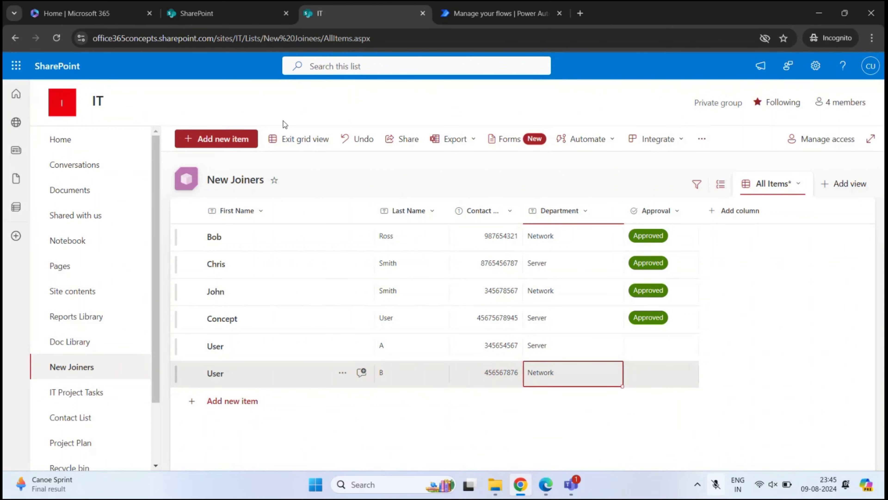
{"action": "left_click", "coordinate": [302, 139]}
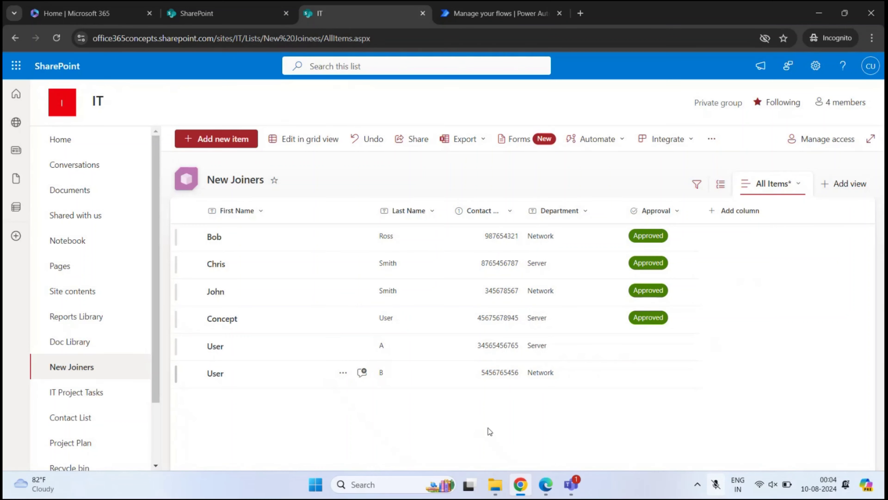
{"action": "left_click", "coordinate": [545, 484]}
- Read the new-employee emails for User B and User A, then check Teams' Anouncement channel
{"action": "left_click", "coordinate": [244, 263]}
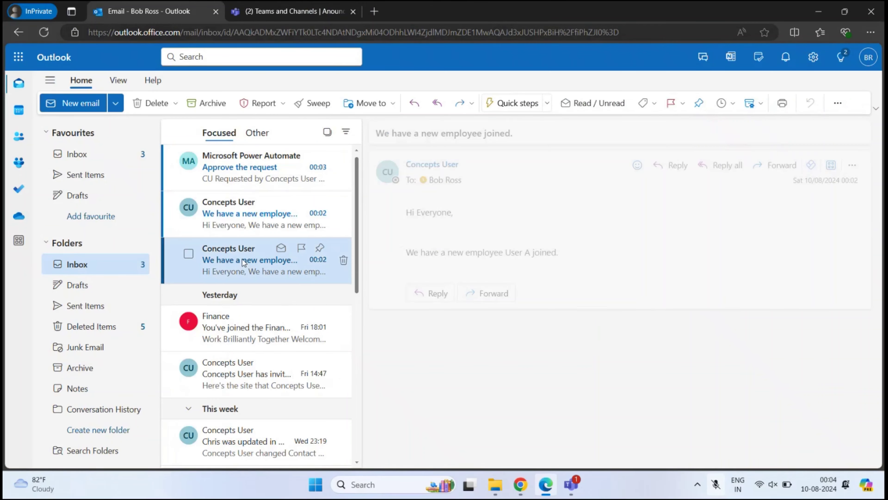
{"action": "left_click", "coordinate": [260, 220]}
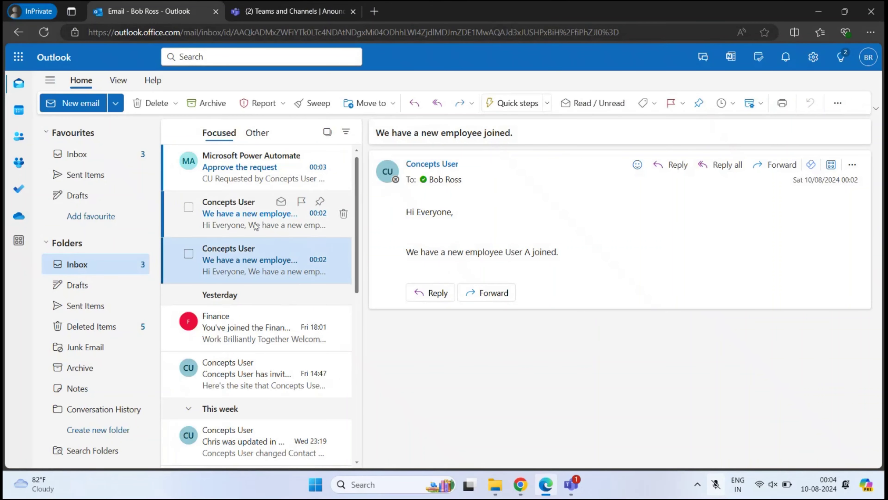
{"action": "left_click", "coordinate": [239, 265]}
{"action": "left_click", "coordinate": [236, 216]}
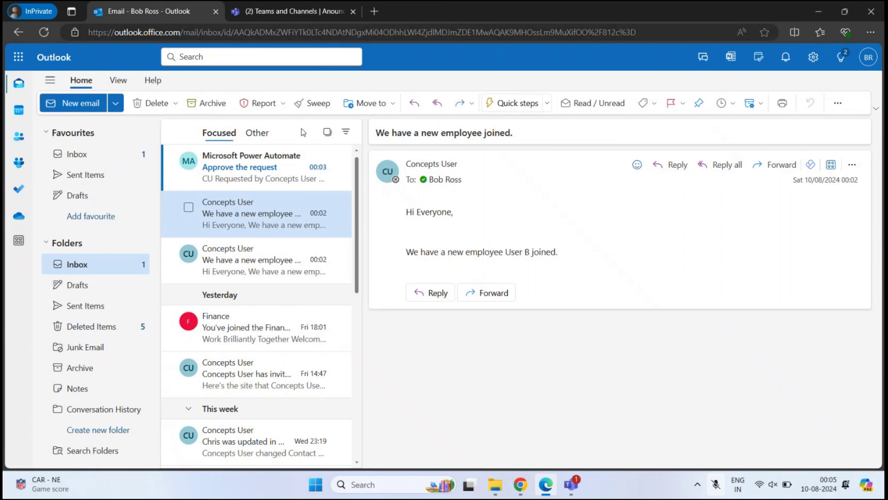
{"action": "left_click", "coordinate": [294, 11]}
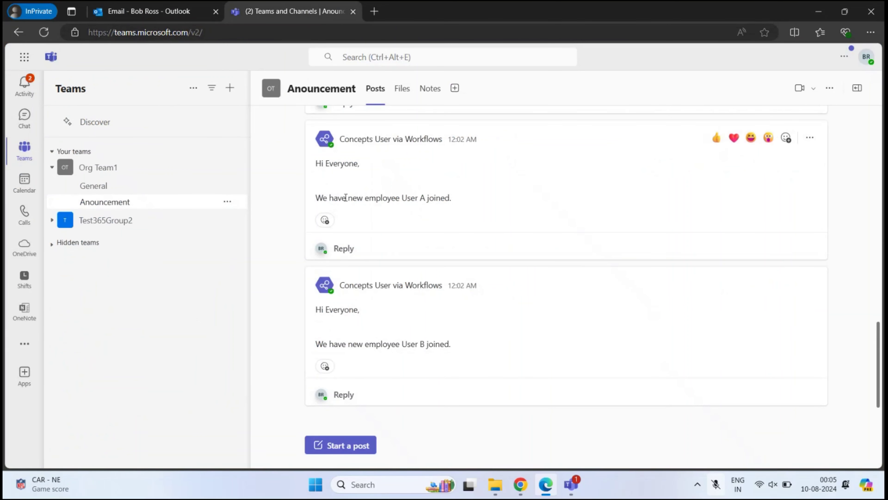
{"action": "left_click_drag", "start_coordinate": [323, 198], "coordinate": [475, 194]}
{"action": "left_click_drag", "start_coordinate": [329, 343], "coordinate": [471, 342]}
{"action": "left_click", "coordinate": [465, 364]}
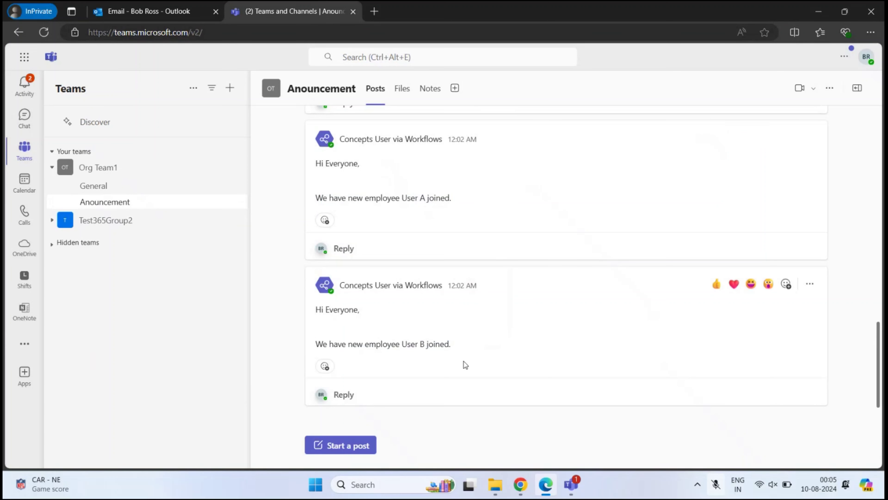
- Back in the Outlook inbox, open the Power Automate 'Approve the request' email
{"action": "left_click", "coordinate": [146, 12]}
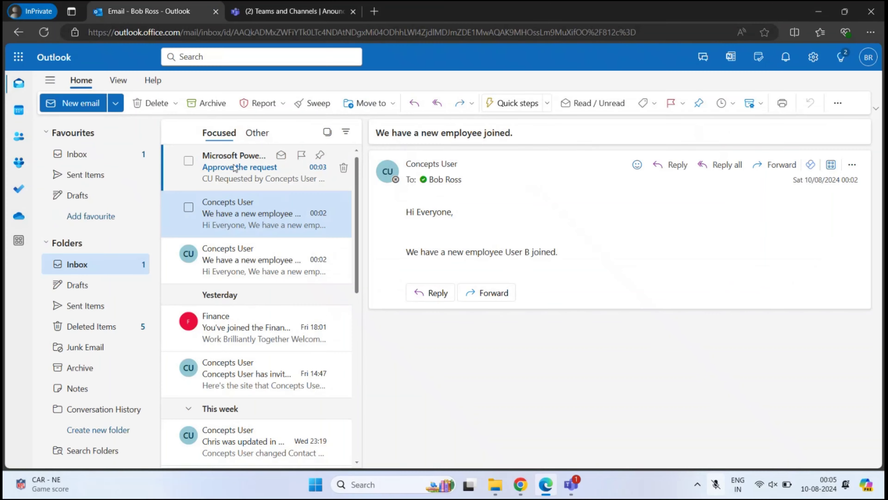
{"action": "left_click", "coordinate": [228, 173]}
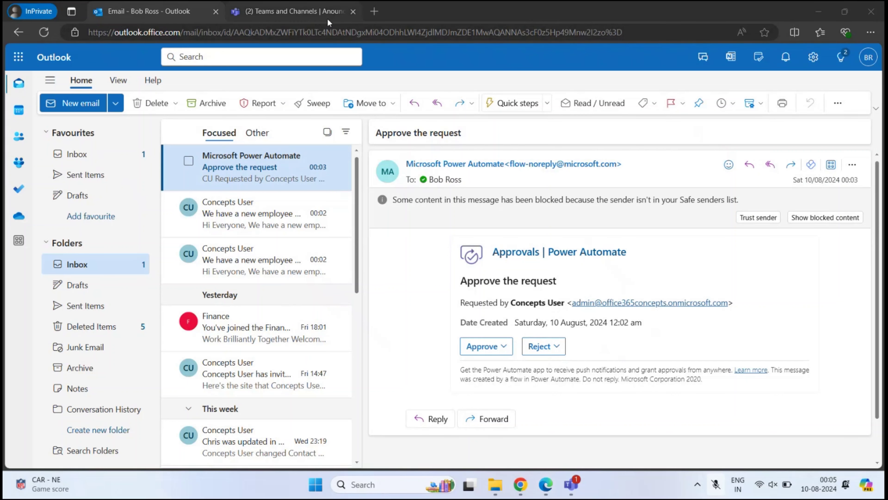
- Load outlook.office.com in a new Chrome tab to reach the admin mailbox
{"action": "left_click", "coordinate": [520, 484]}
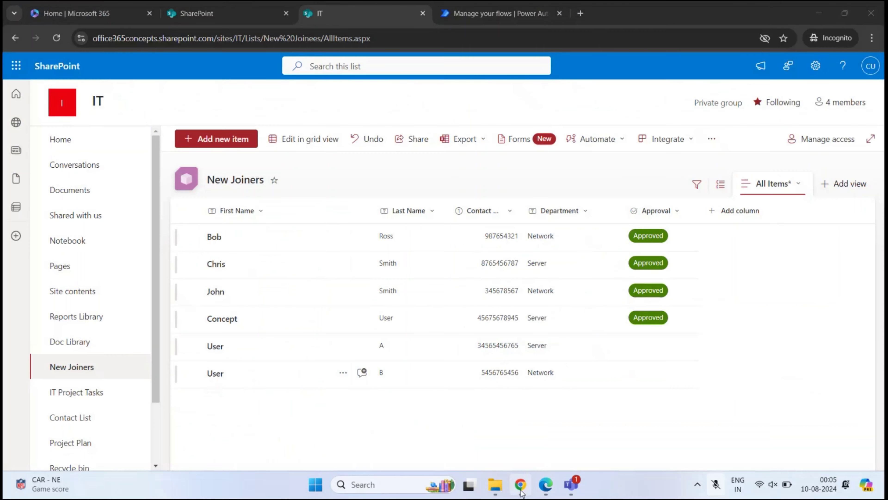
{"action": "left_click", "coordinate": [582, 17]}
{"action": "type", "text": "out"}
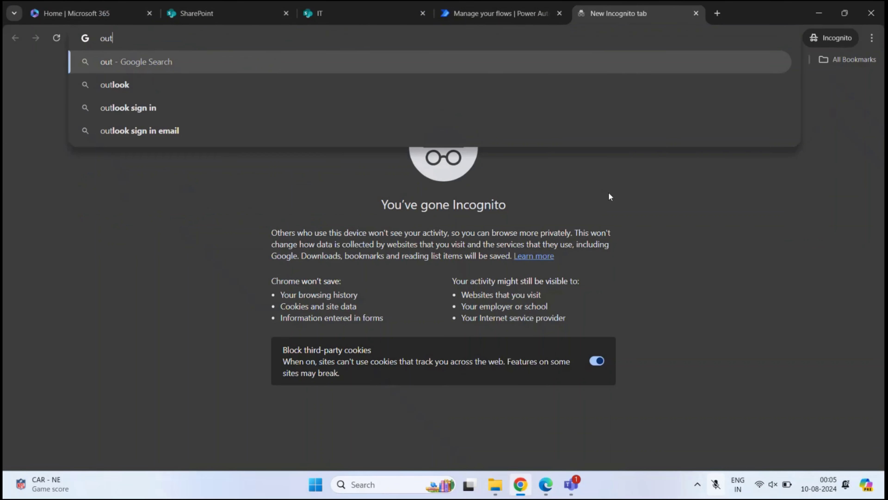
{"action": "type", "text": "look.office.com"}
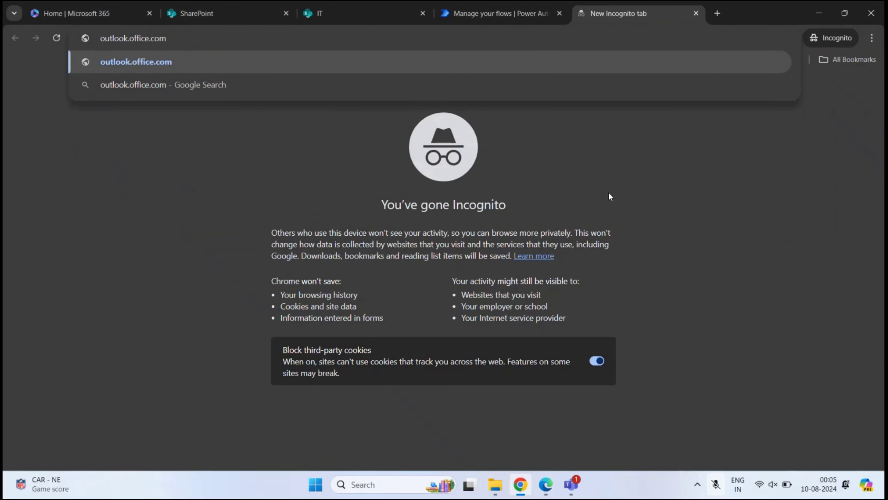
{"action": "key", "text": "Return"}
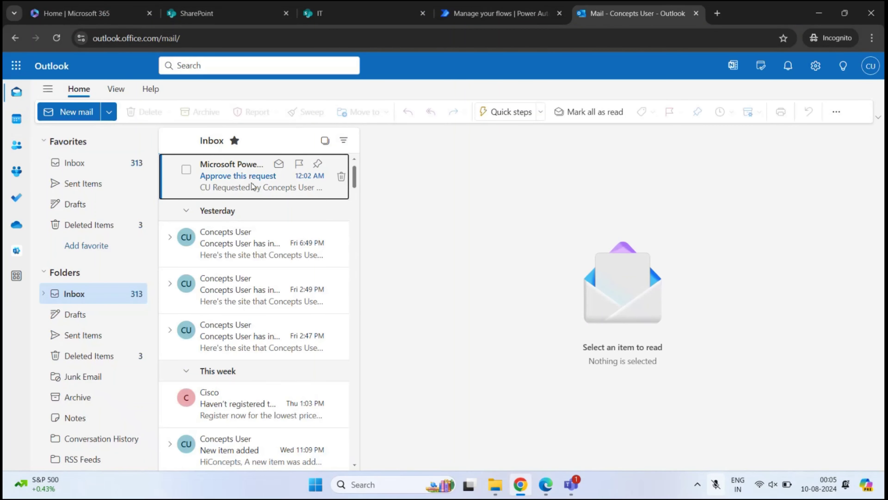
- Approve the 'Approve this request' email with the comment 'approved'
{"action": "left_click", "coordinate": [252, 185]}
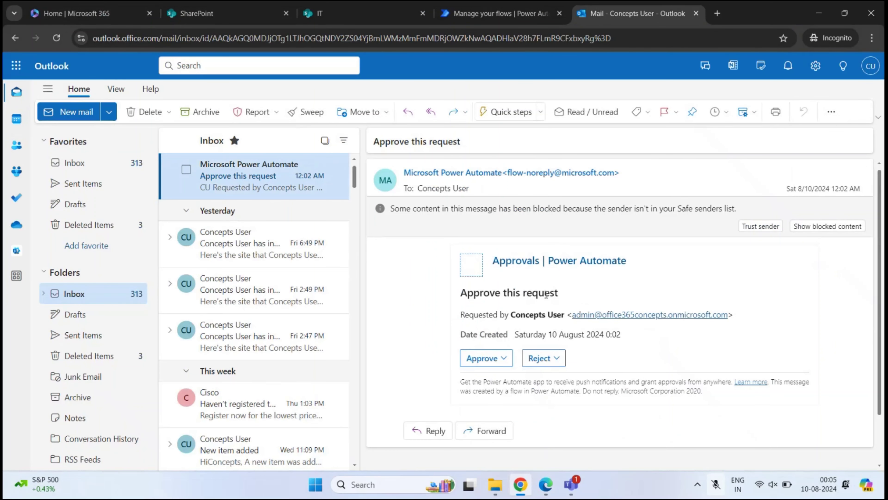
{"action": "left_click", "coordinate": [490, 355]}
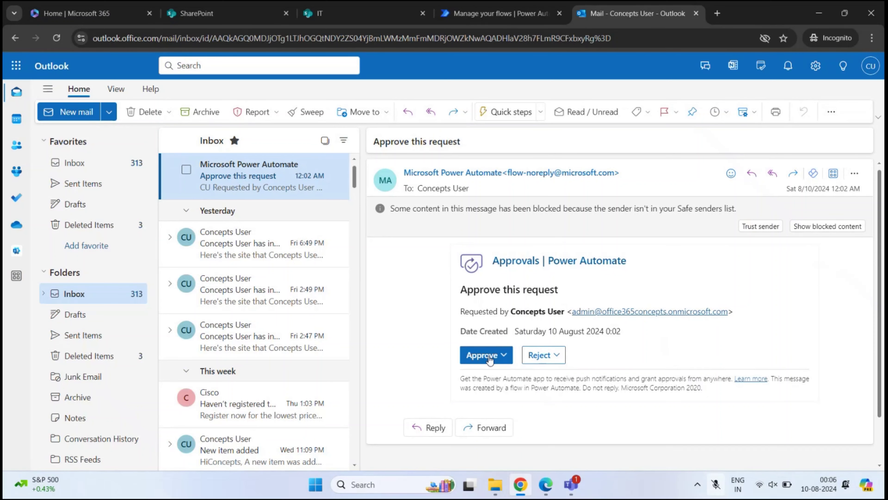
{"action": "left_click", "coordinate": [489, 413]}
{"action": "type", "text": "approved"}
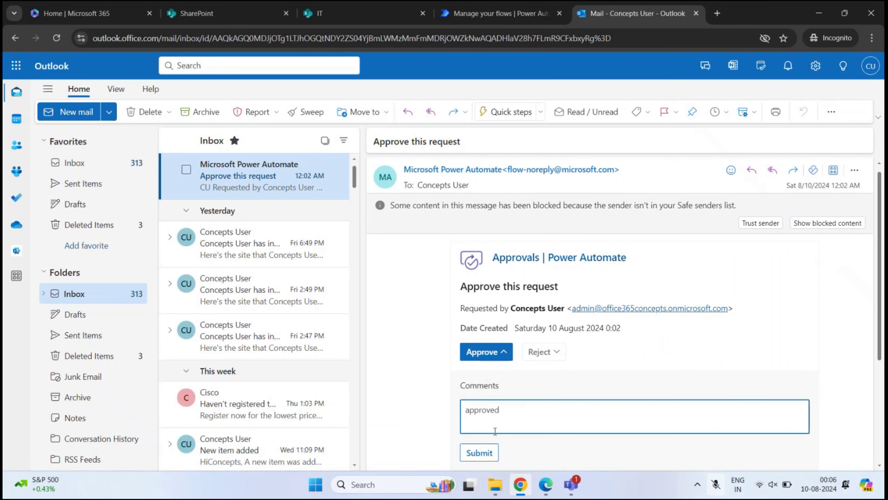
{"action": "left_click", "coordinate": [479, 453]}
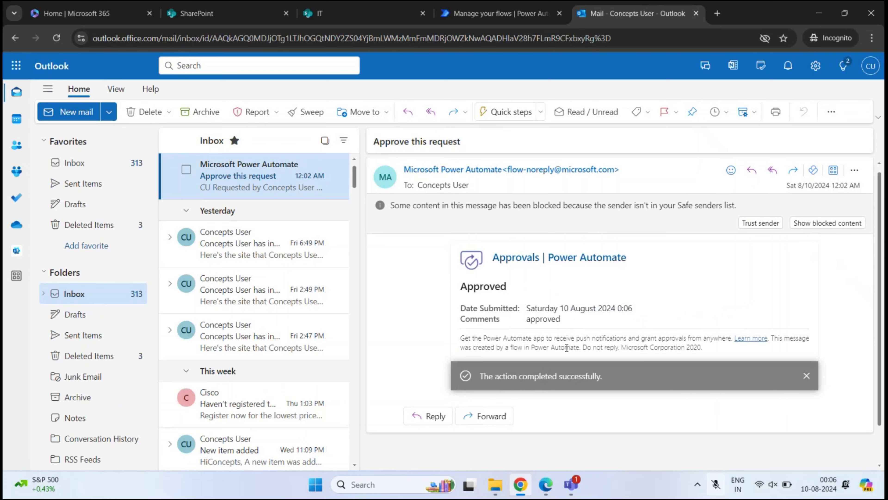
{"action": "left_click", "coordinate": [545, 484]}
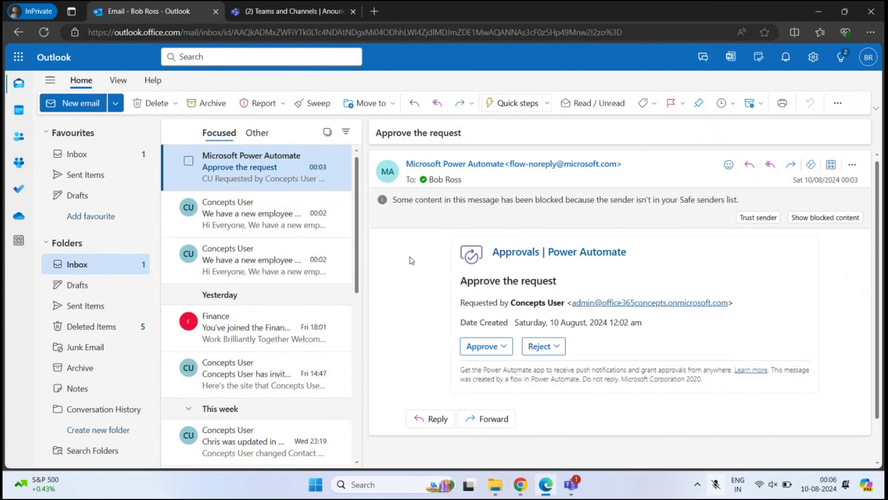
- Reject the other approval with the comment 'Rejected', then reload the SharePoint New Joiners list
{"action": "left_click", "coordinate": [540, 346]}
{"action": "left_click", "coordinate": [516, 403]}
{"action": "type", "text": "Rejected"}
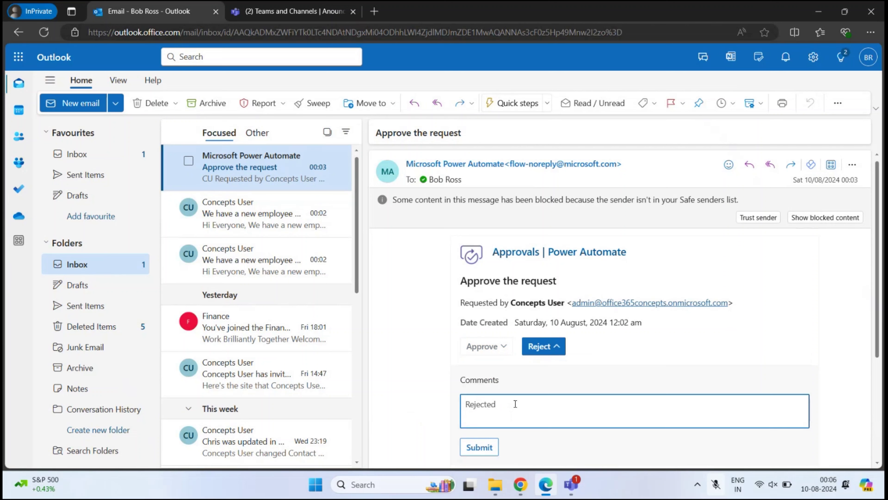
{"action": "left_click", "coordinate": [483, 450]}
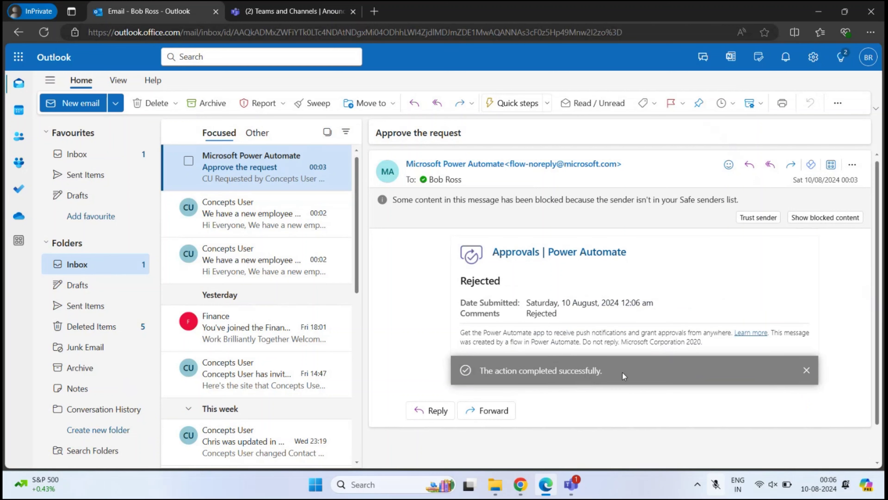
{"action": "left_click", "coordinate": [527, 487]}
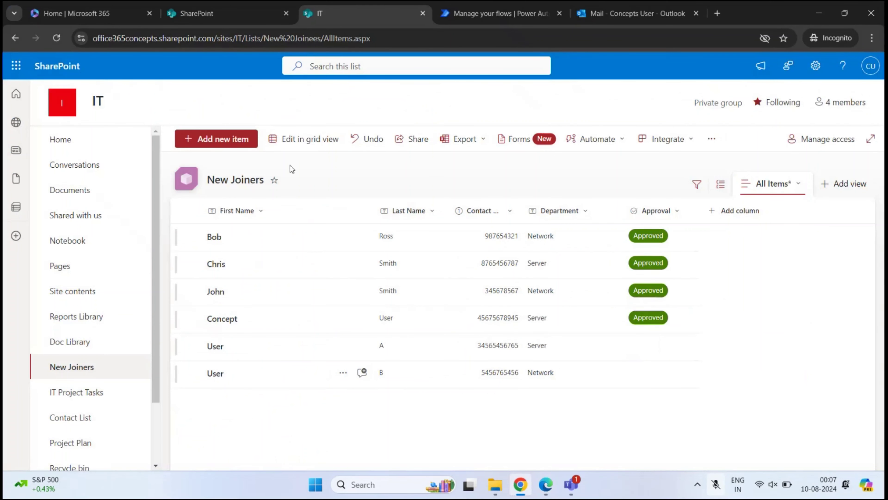
{"action": "left_click", "coordinate": [56, 38]}
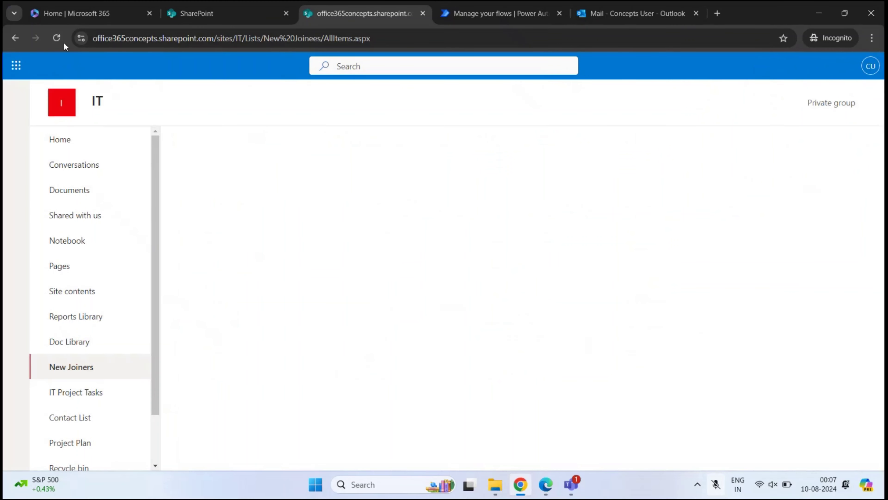